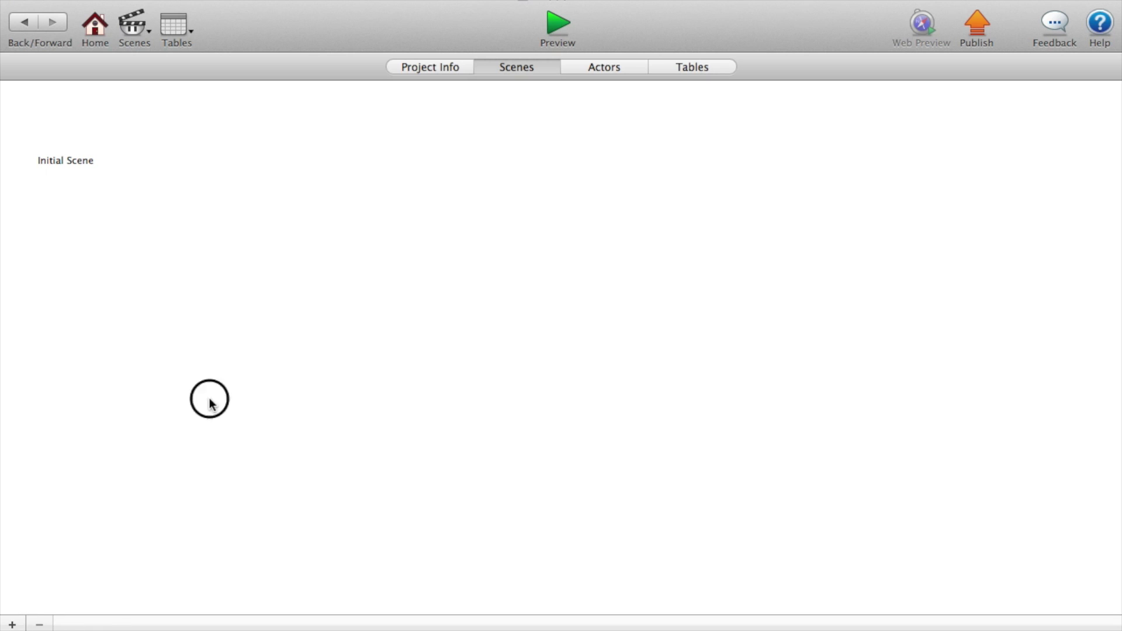
- Add three new scenes to the project and name them Home, Highscore and Gameover
{"action": "left_click", "coordinate": [13, 624]}
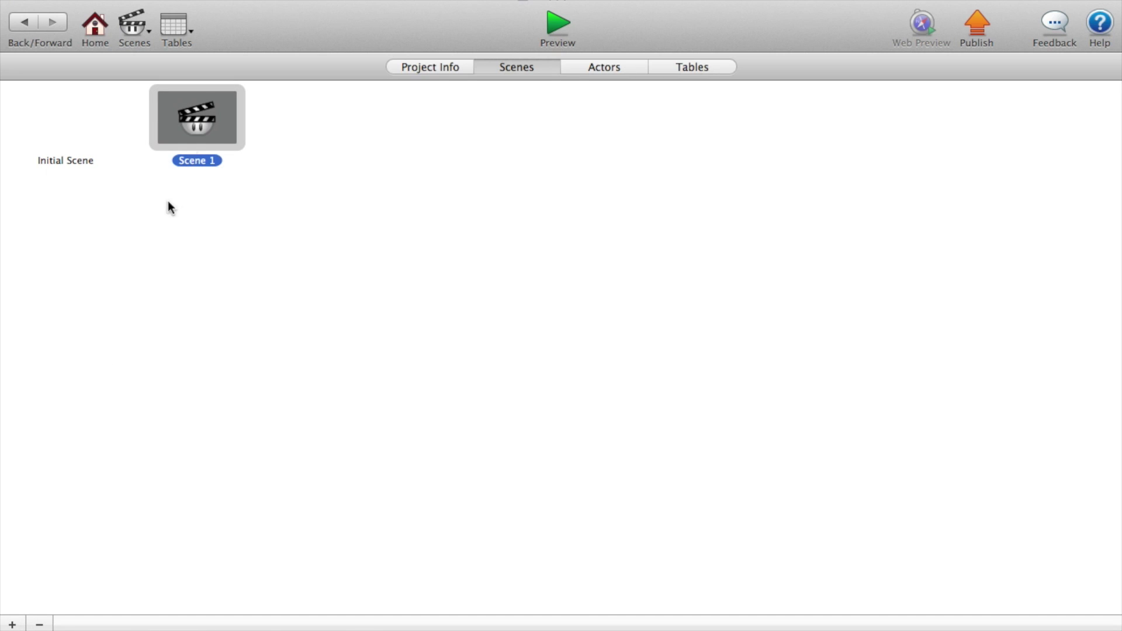
{"action": "left_click", "coordinate": [220, 159]}
{"action": "type", "text": "Home"}
{"action": "left_click", "coordinate": [23, 625]}
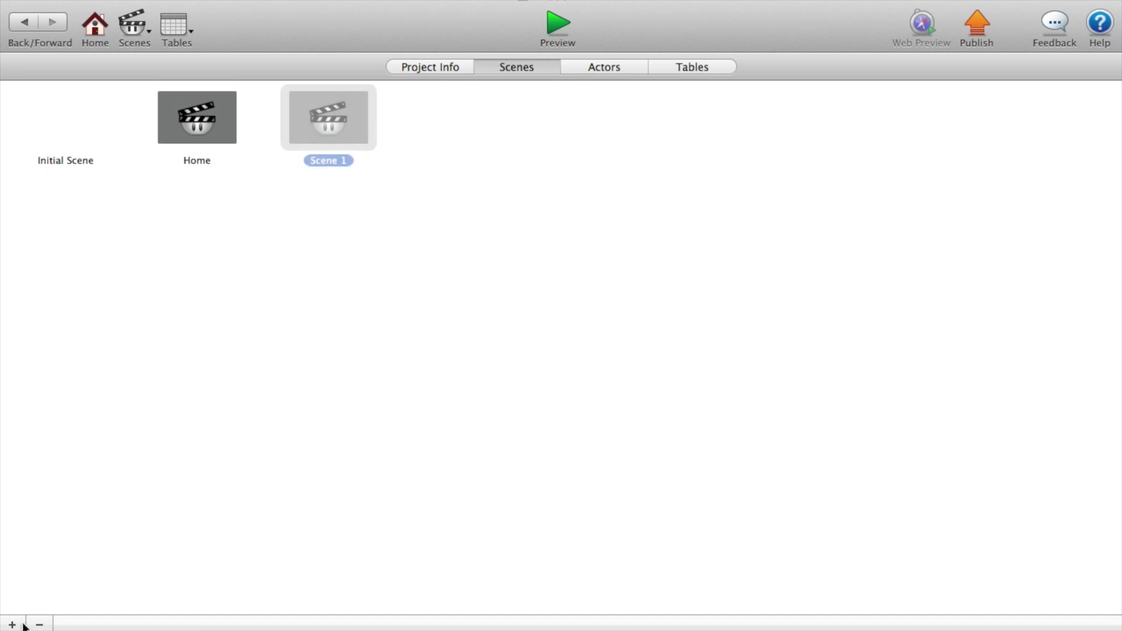
{"action": "left_click", "coordinate": [344, 160]}
{"action": "type", "text": "Highscore"}
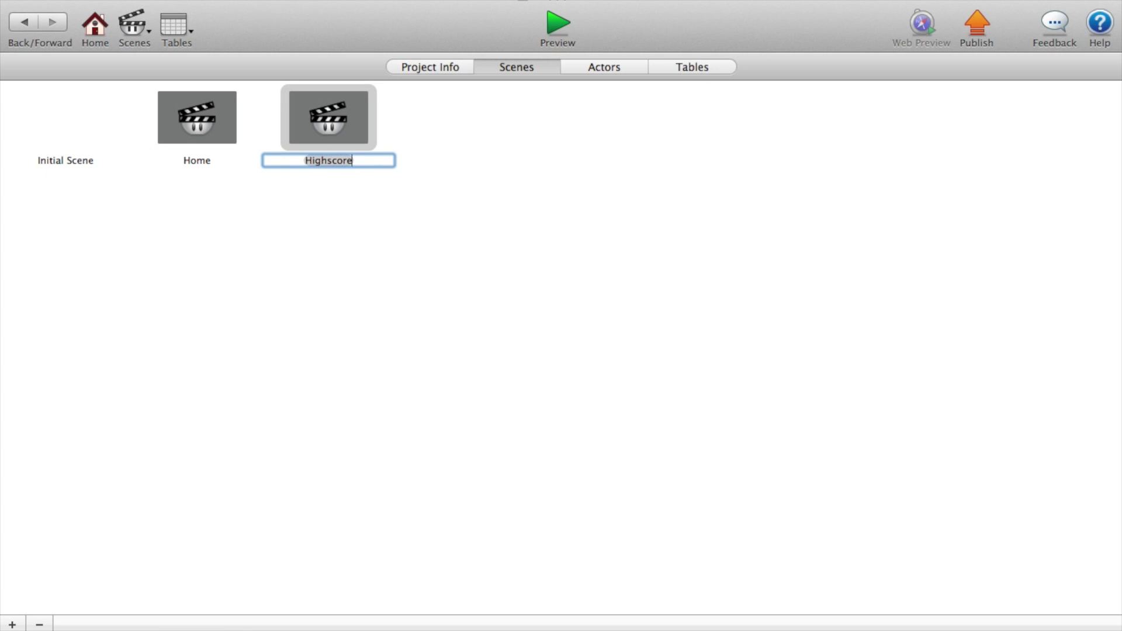
{"action": "left_click", "coordinate": [12, 624]}
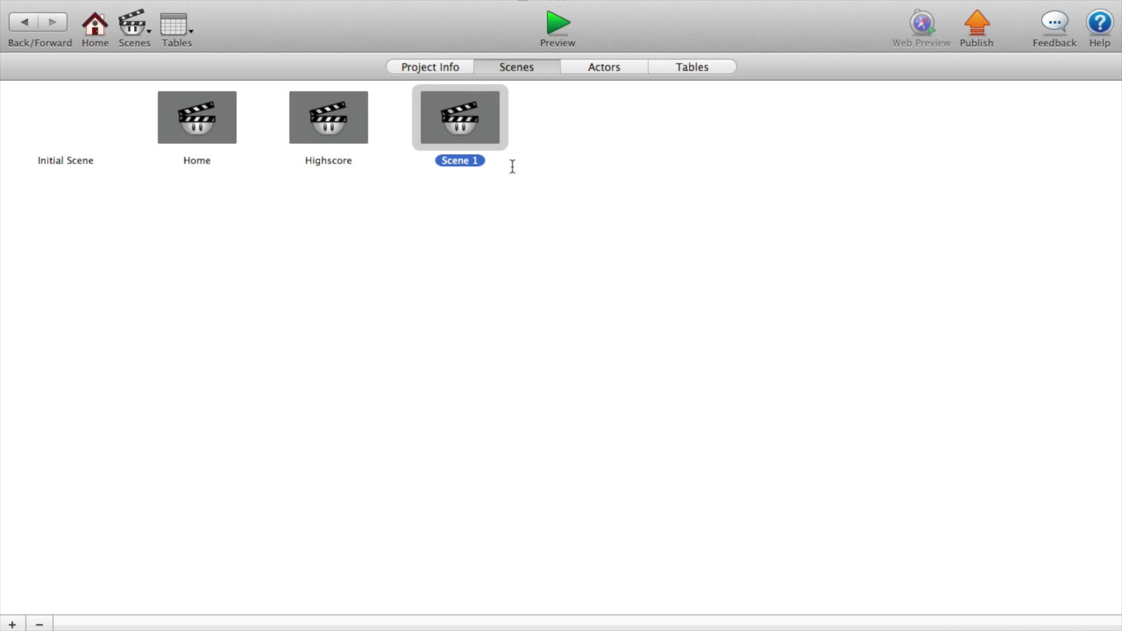
{"action": "left_click", "coordinate": [481, 168]}
{"action": "type", "text": "Gameover"}
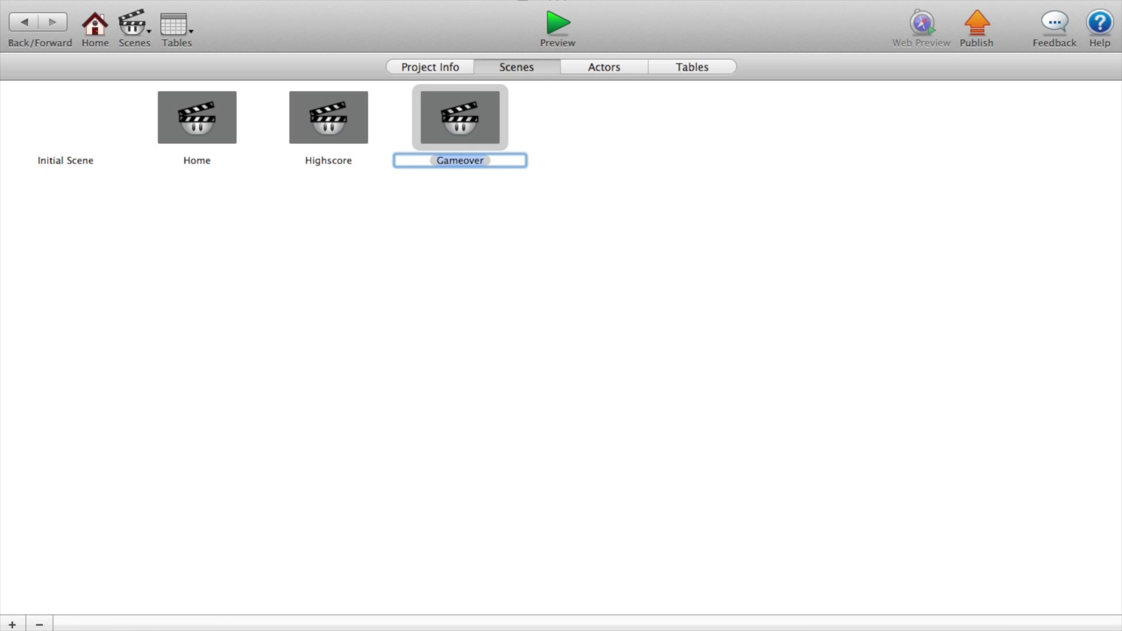
{"action": "left_click", "coordinate": [279, 186]}
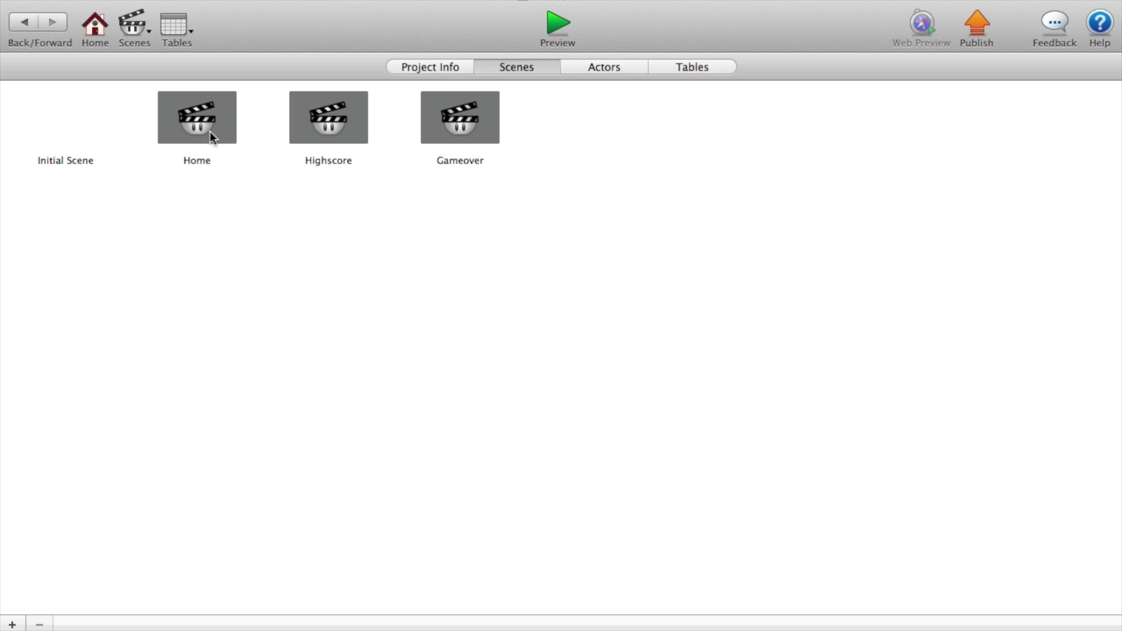
- Move the Home scene ahead of Initial Scene and open it for editing
{"action": "left_click_drag", "start_coordinate": [217, 131], "coordinate": [27, 142]}
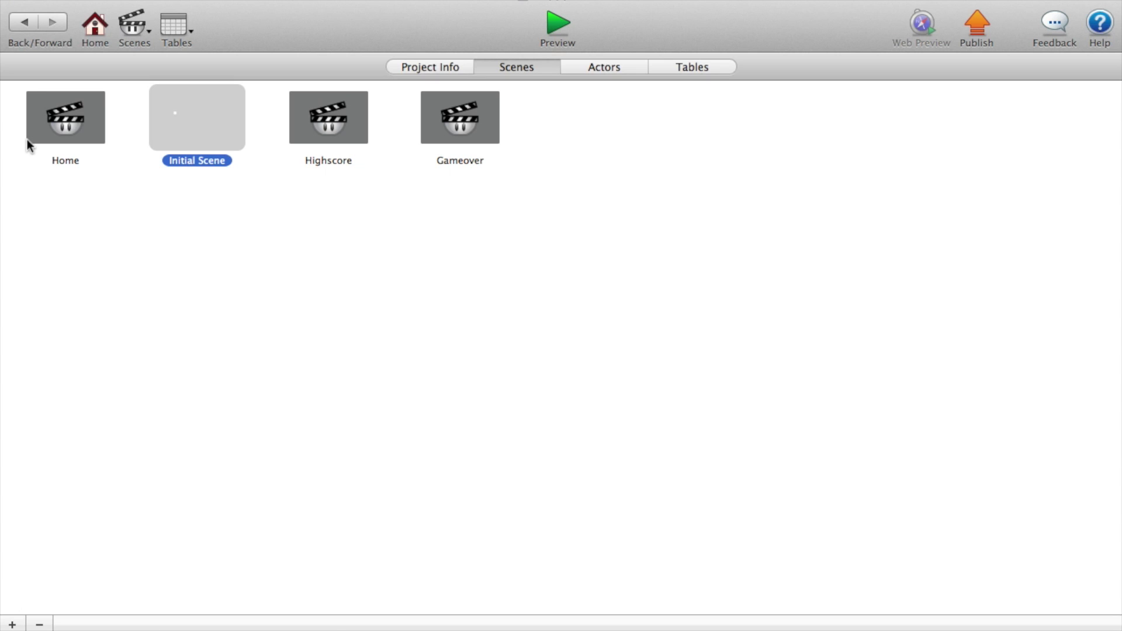
{"action": "double_click", "coordinate": [68, 141]}
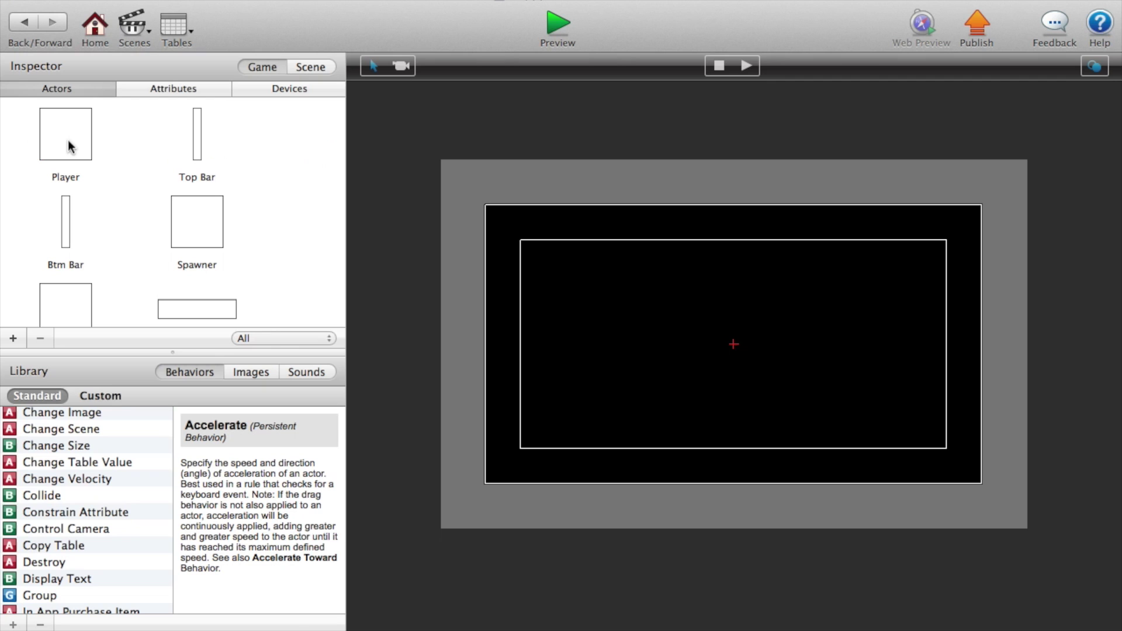
- Delete the existing Button actor and create a new actor named Button
{"action": "scroll", "coordinate": [195, 304], "scroll_direction": "down", "scroll_amount": 2}
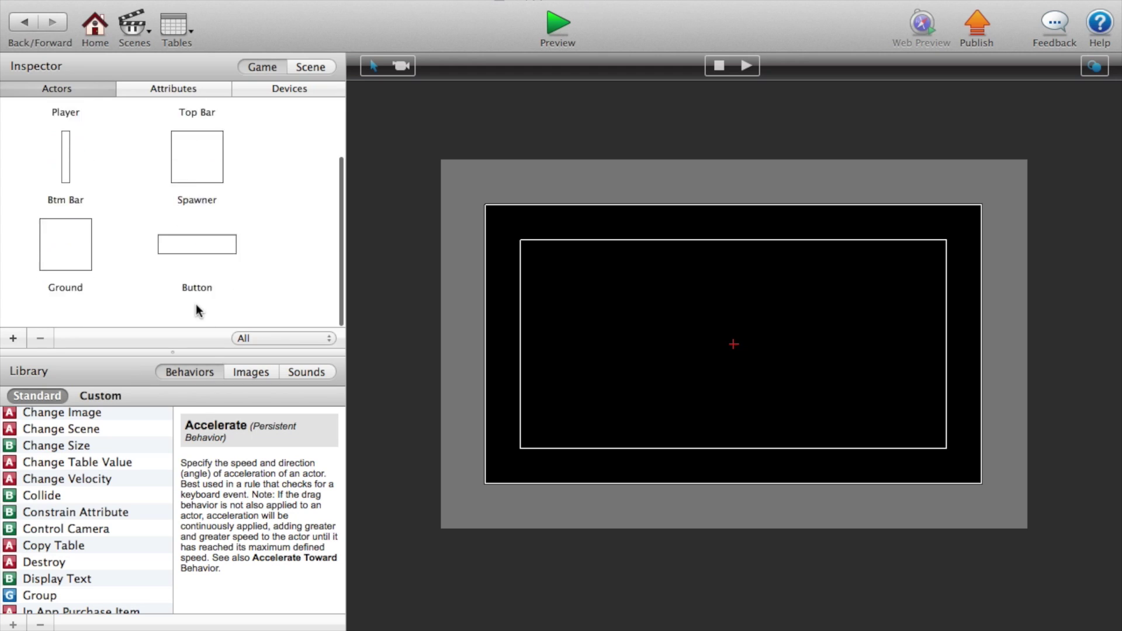
{"action": "left_click", "coordinate": [212, 280]}
{"action": "key", "text": "Delete"}
{"action": "left_click", "coordinate": [12, 339]}
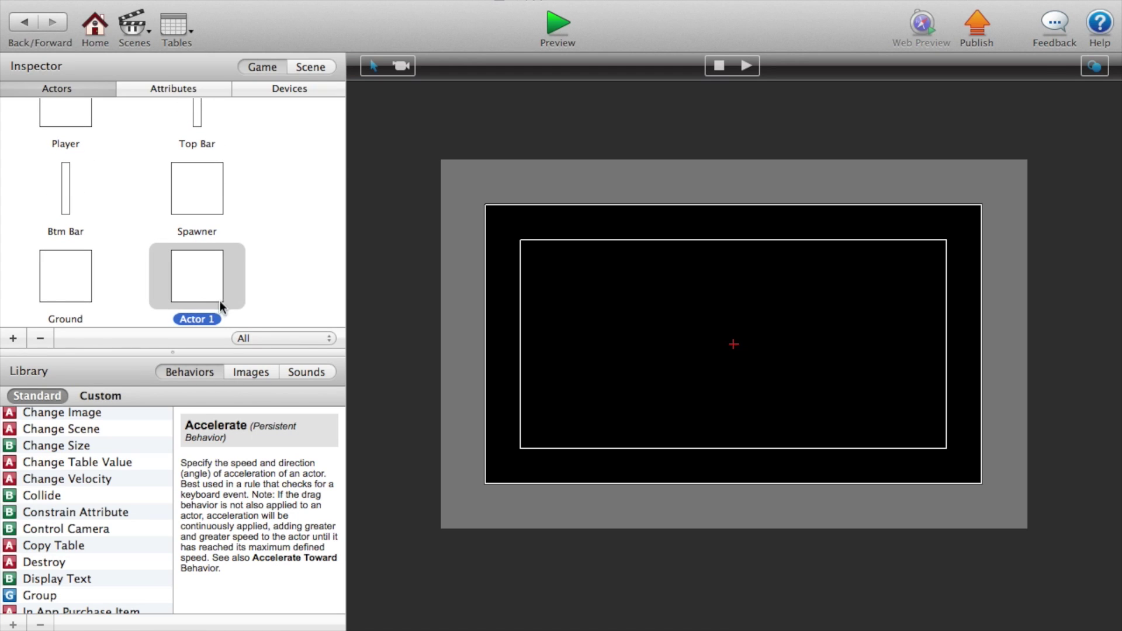
{"action": "type", "text": "Button"}
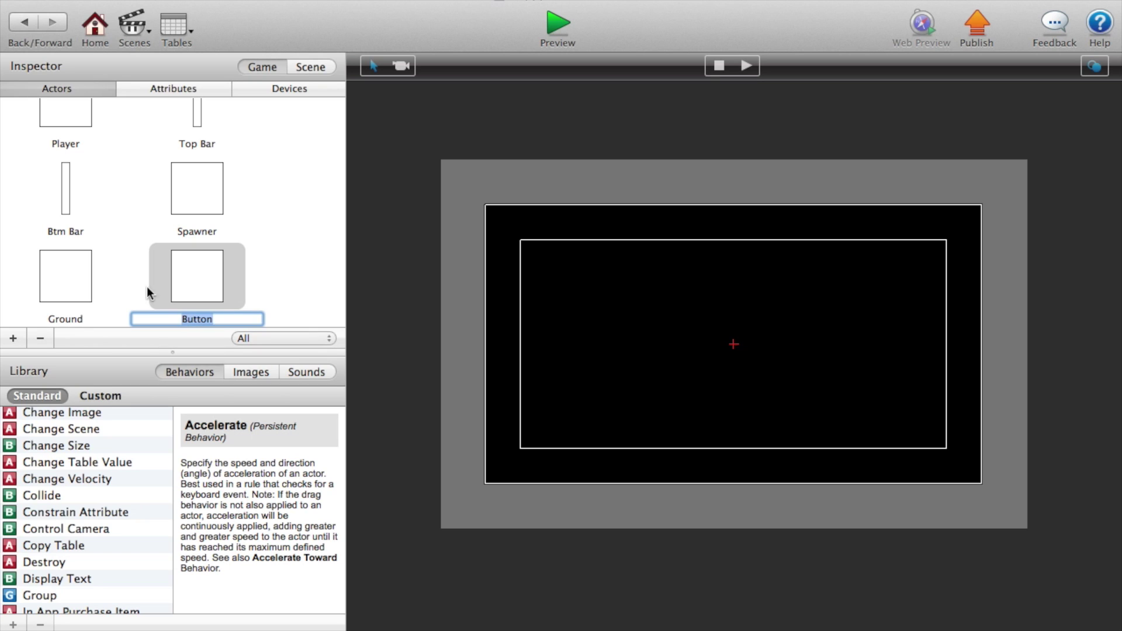
{"action": "key", "text": "Return"}
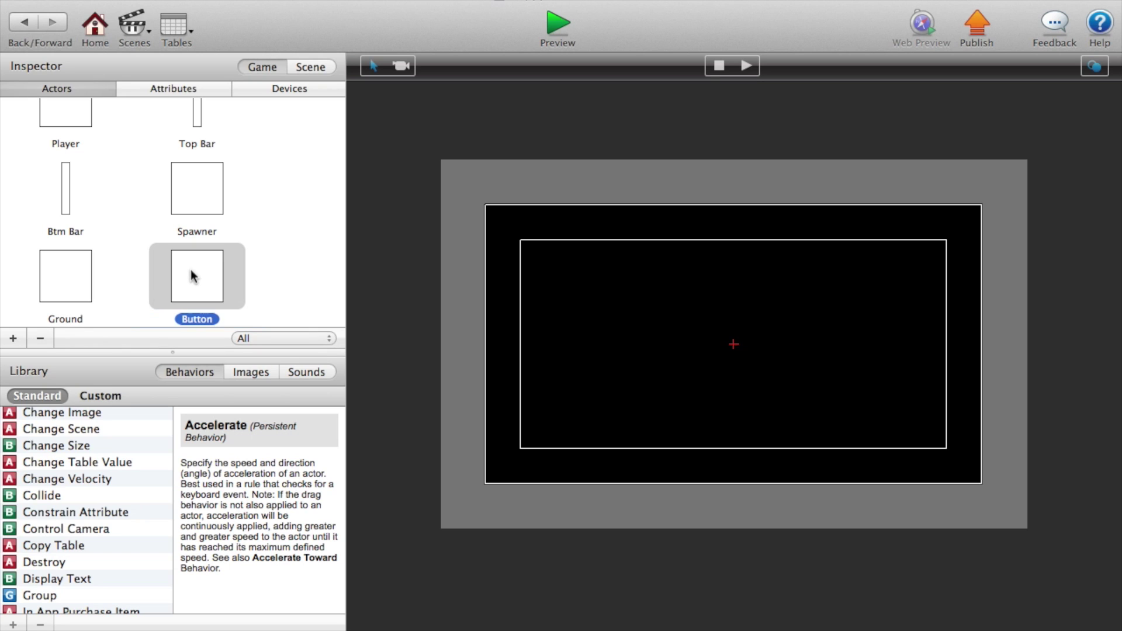
- Set the Button actor's size to 200 wide and 50 high
{"action": "double_click", "coordinate": [191, 269]}
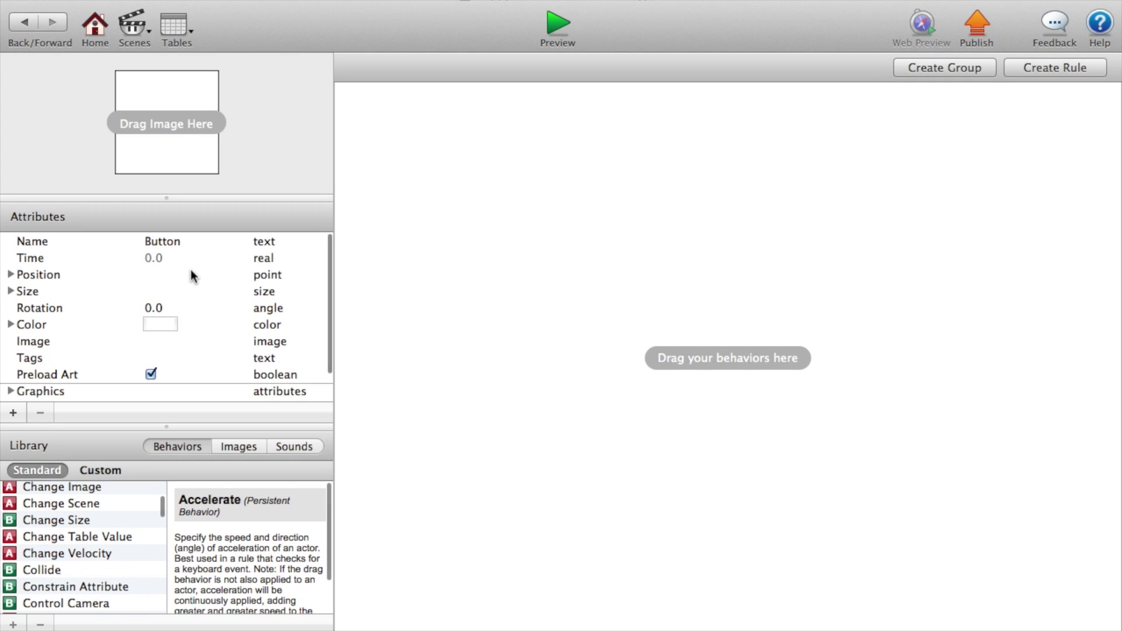
{"action": "left_click", "coordinate": [11, 291]}
{"action": "left_click", "coordinate": [176, 307]}
{"action": "left_click", "coordinate": [176, 307]}
{"action": "type", "text": "200"}
{"action": "key", "text": "Tab"}
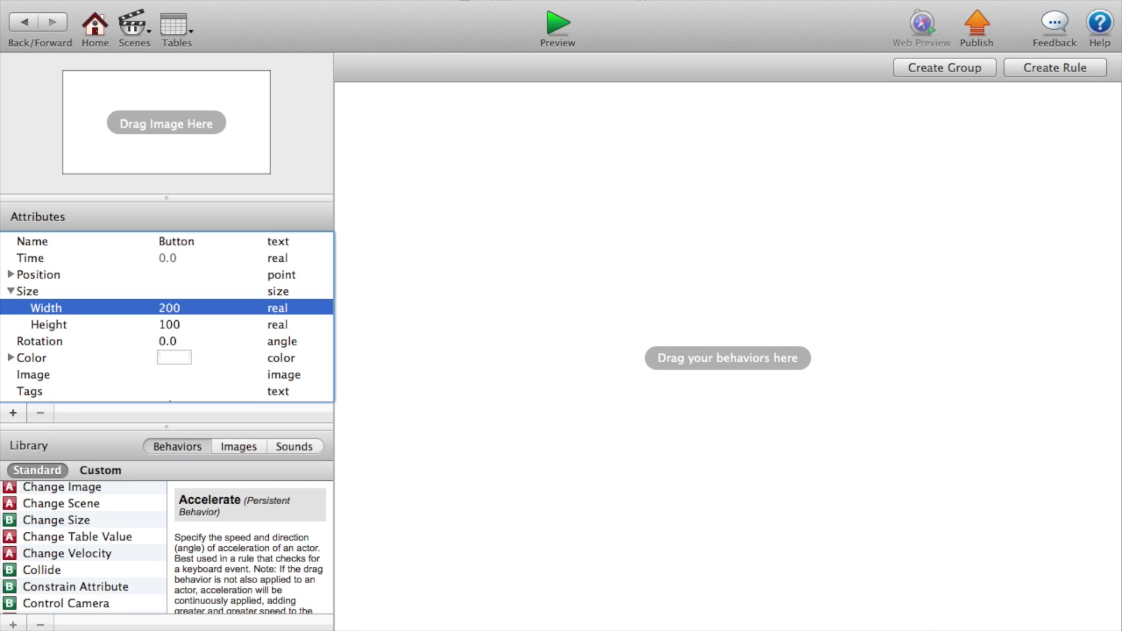
{"action": "type", "text": "50"}
{"action": "key", "text": "Tab"}
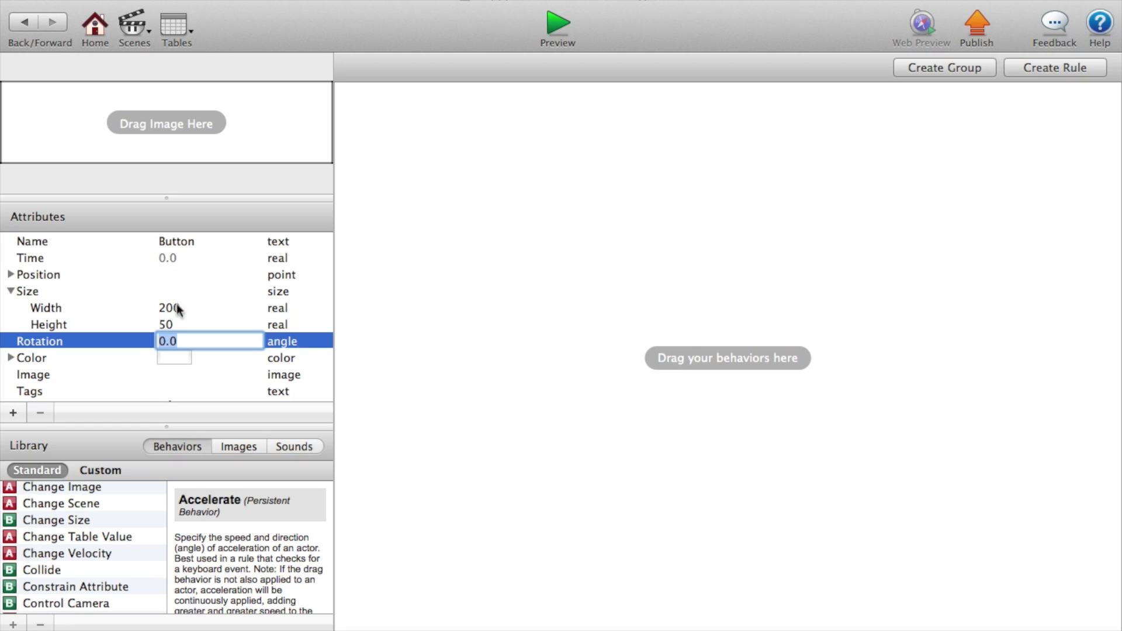
- Reopen the Home scene and place an instance of the Button actor at its center
{"action": "left_click", "coordinate": [85, 36]}
{"action": "double_click", "coordinate": [61, 97]}
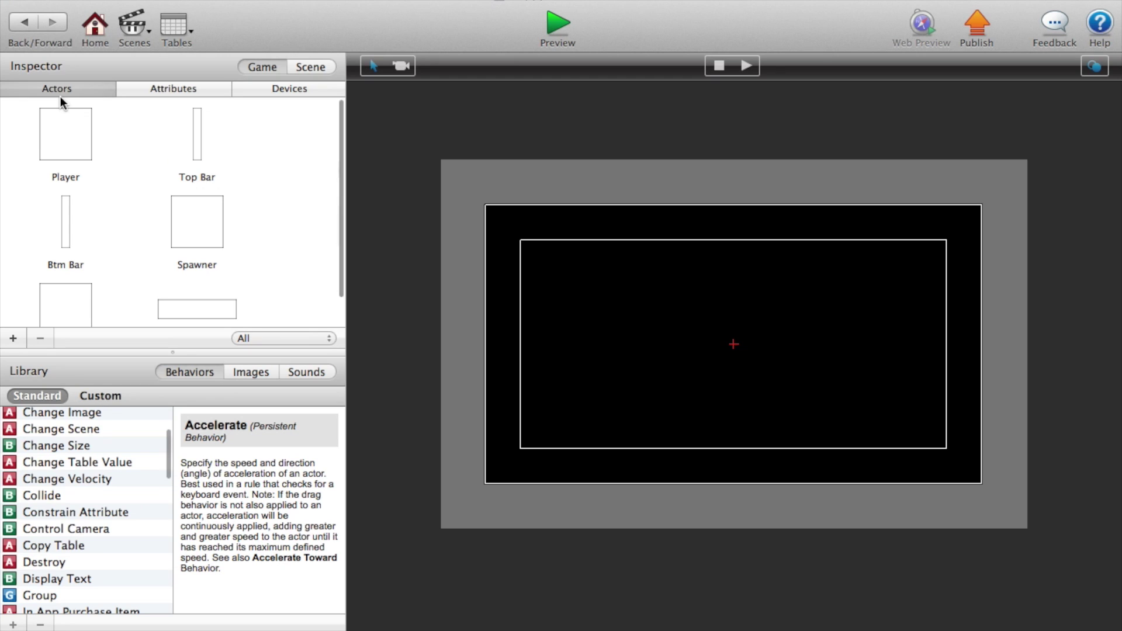
{"action": "scroll", "coordinate": [178, 301], "scroll_direction": "down", "scroll_amount": 2}
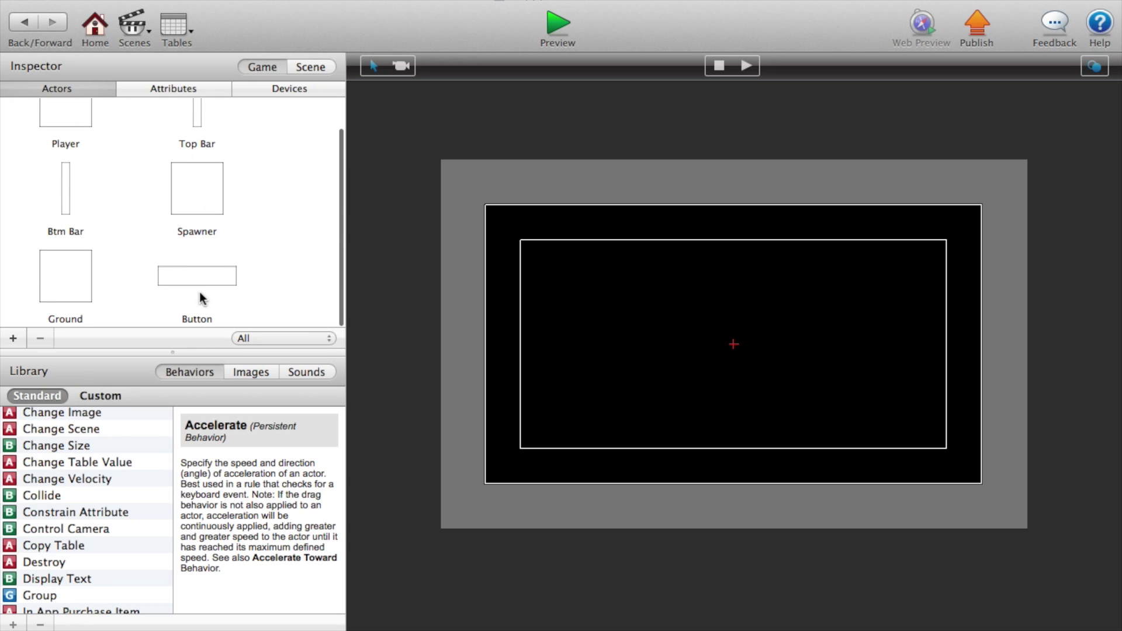
{"action": "left_click_drag", "start_coordinate": [199, 290], "coordinate": [689, 353]}
{"action": "left_click", "coordinate": [751, 346]}
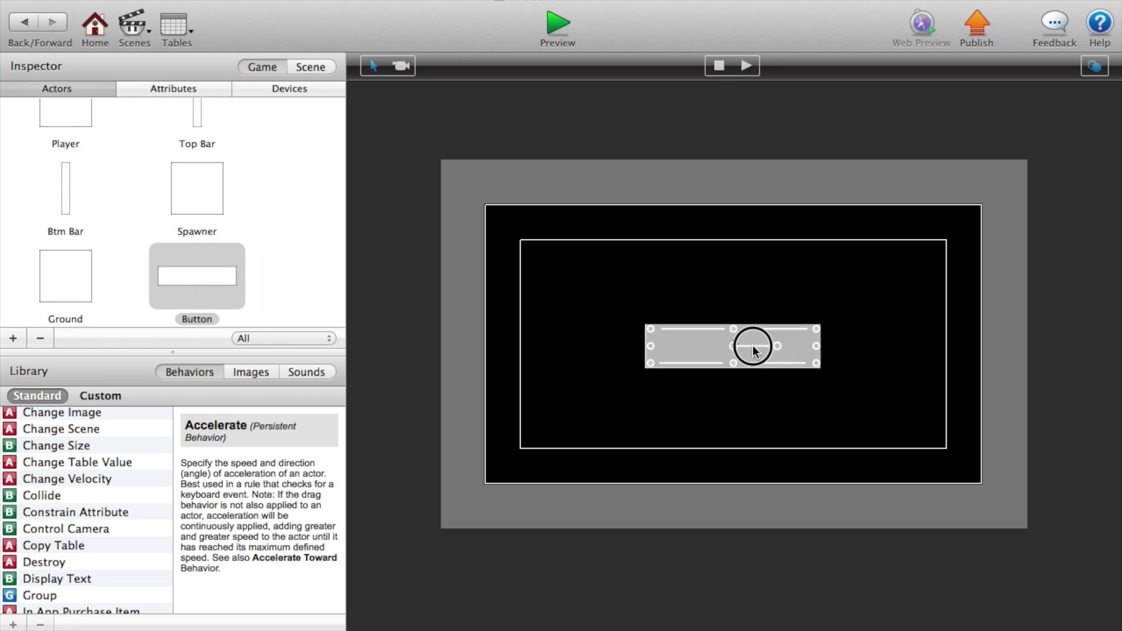
- Unlock the placed Button instance and add a Rule that triggers when the actor receives a touch that is pressed
{"action": "double_click", "coordinate": [699, 343]}
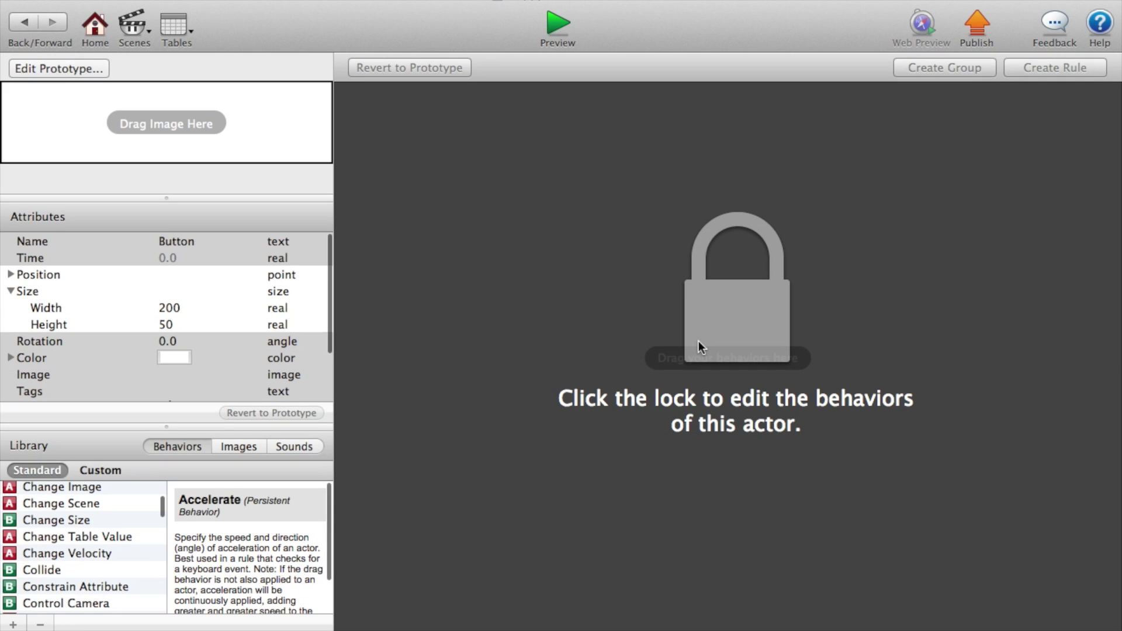
{"action": "left_click", "coordinate": [738, 305]}
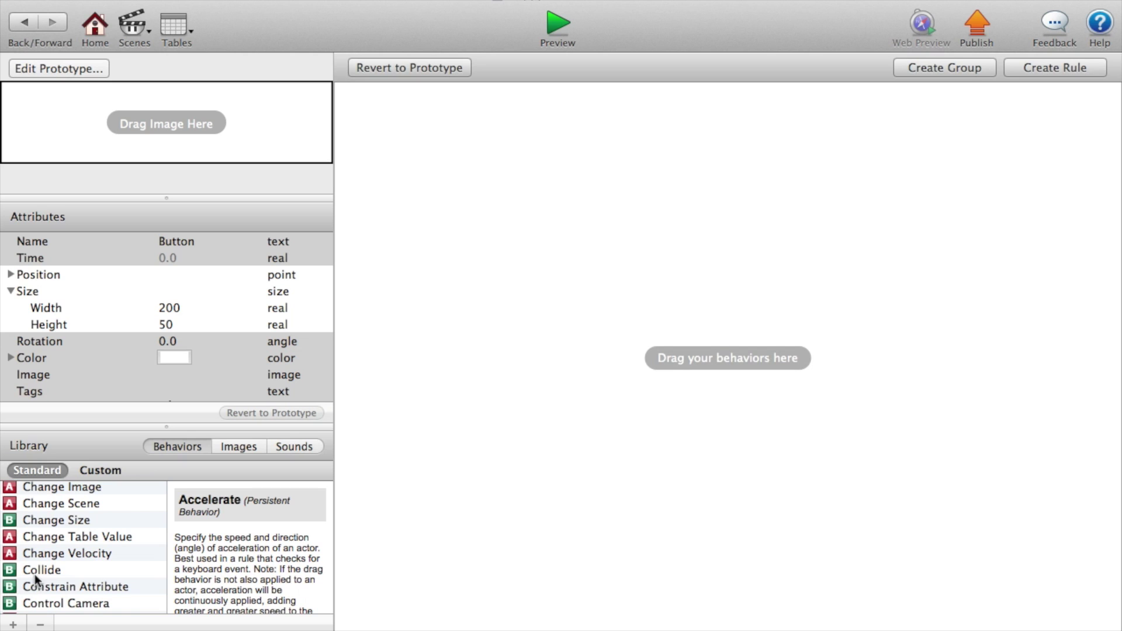
{"action": "scroll", "coordinate": [80, 525], "scroll_direction": "up", "scroll_amount": 2}
{"action": "scroll", "coordinate": [80, 524], "scroll_direction": "down", "scroll_amount": 10}
{"action": "scroll", "coordinate": [80, 525], "scroll_direction": "down", "scroll_amount": 3}
{"action": "left_click_drag", "start_coordinate": [75, 541], "coordinate": [649, 338]}
{"action": "left_click", "coordinate": [458, 147]}
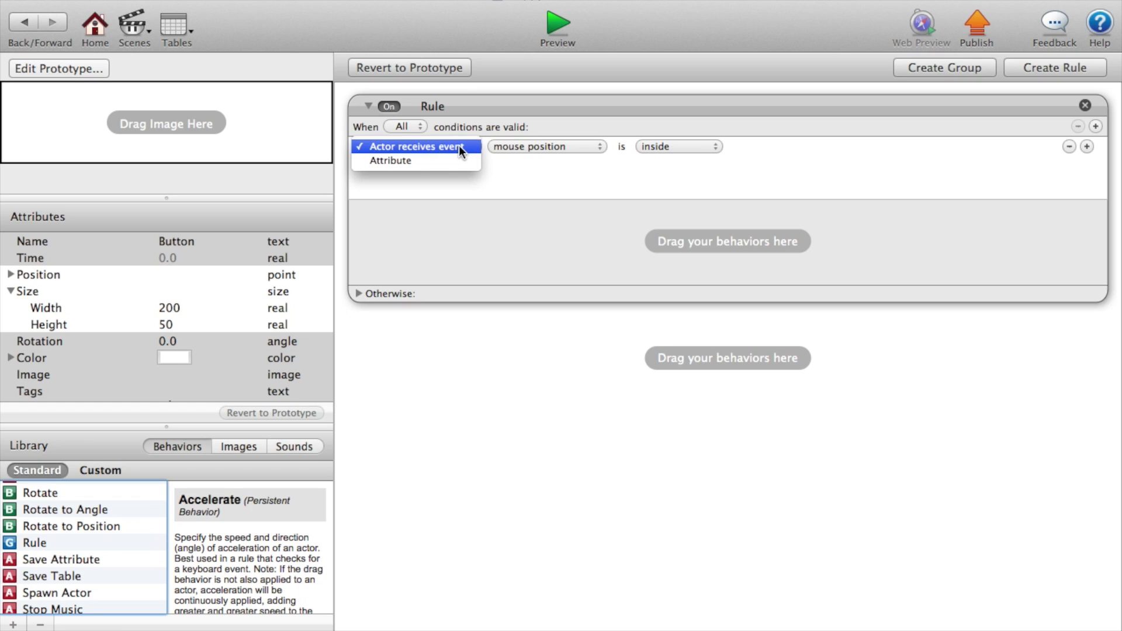
{"action": "left_click", "coordinate": [521, 151]}
{"action": "left_click", "coordinate": [542, 148]}
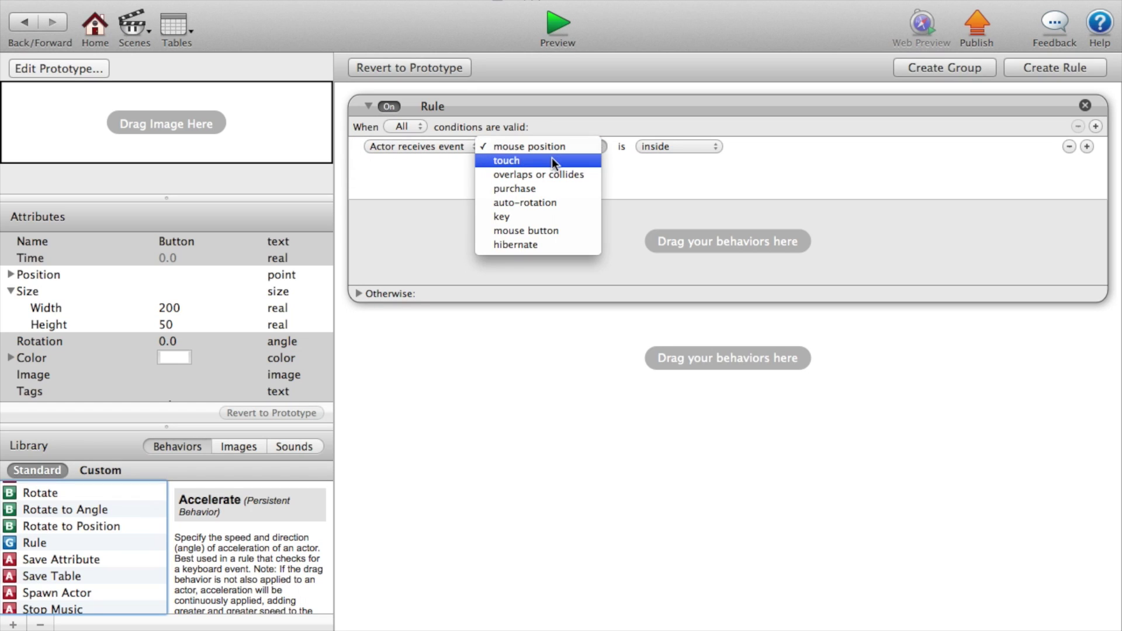
{"action": "left_click", "coordinate": [551, 159]}
{"action": "left_click", "coordinate": [665, 145]}
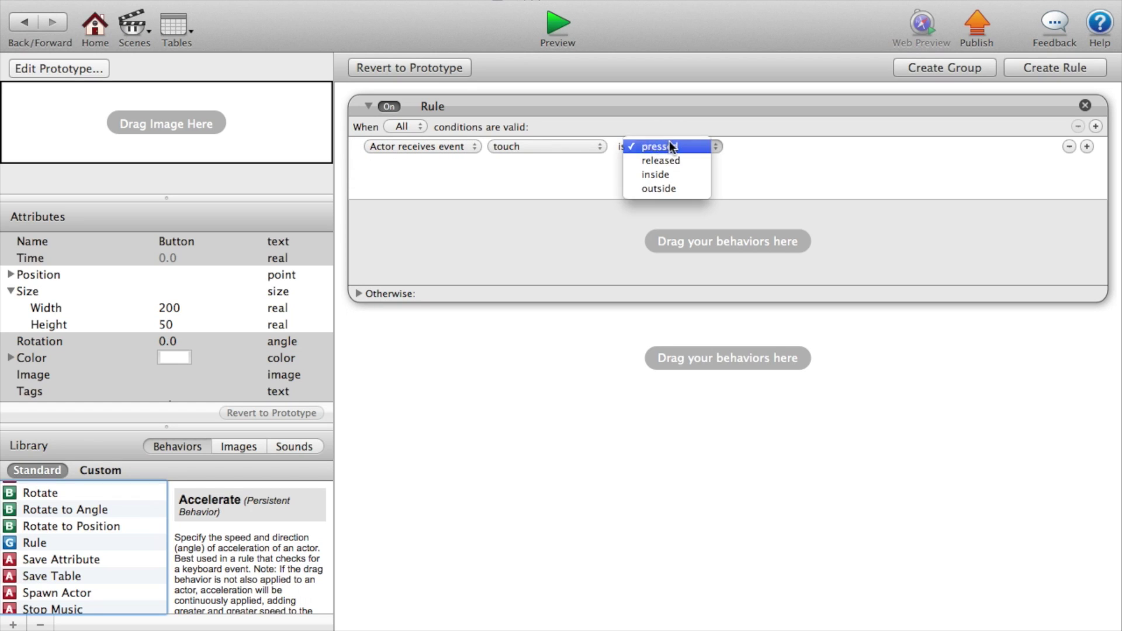
{"action": "left_click", "coordinate": [666, 144]}
- Add a Change Scene behavior inside the touch rule that goes to Initial Scene
{"action": "scroll", "coordinate": [43, 528], "scroll_direction": "up", "scroll_amount": 10}
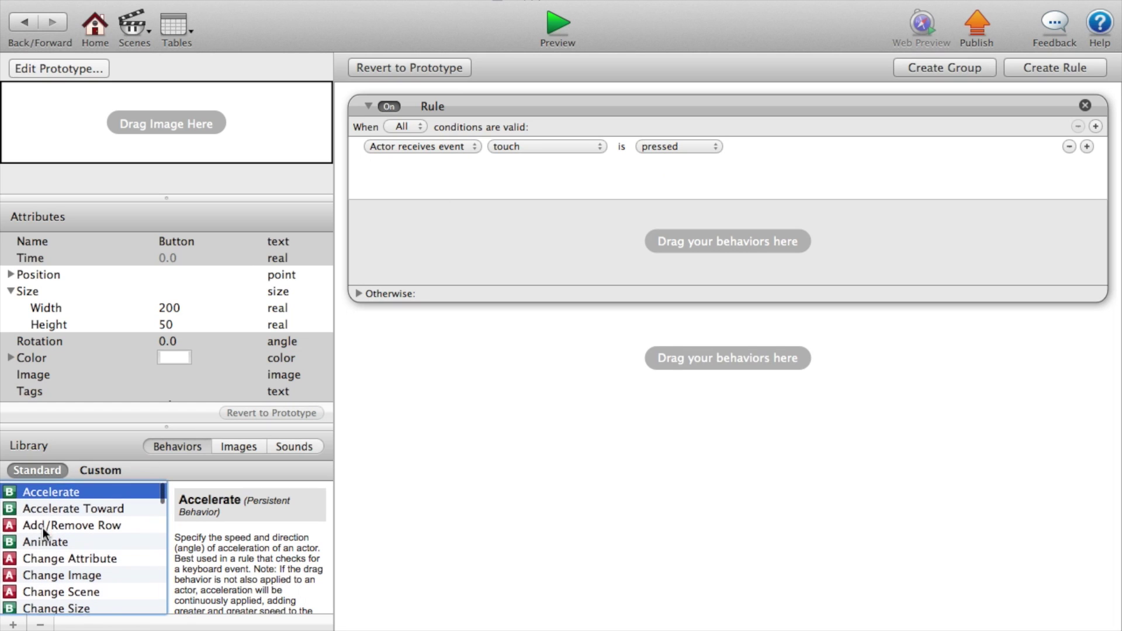
{"action": "left_click_drag", "start_coordinate": [83, 592], "coordinate": [483, 268]}
{"action": "left_click", "coordinate": [483, 256]}
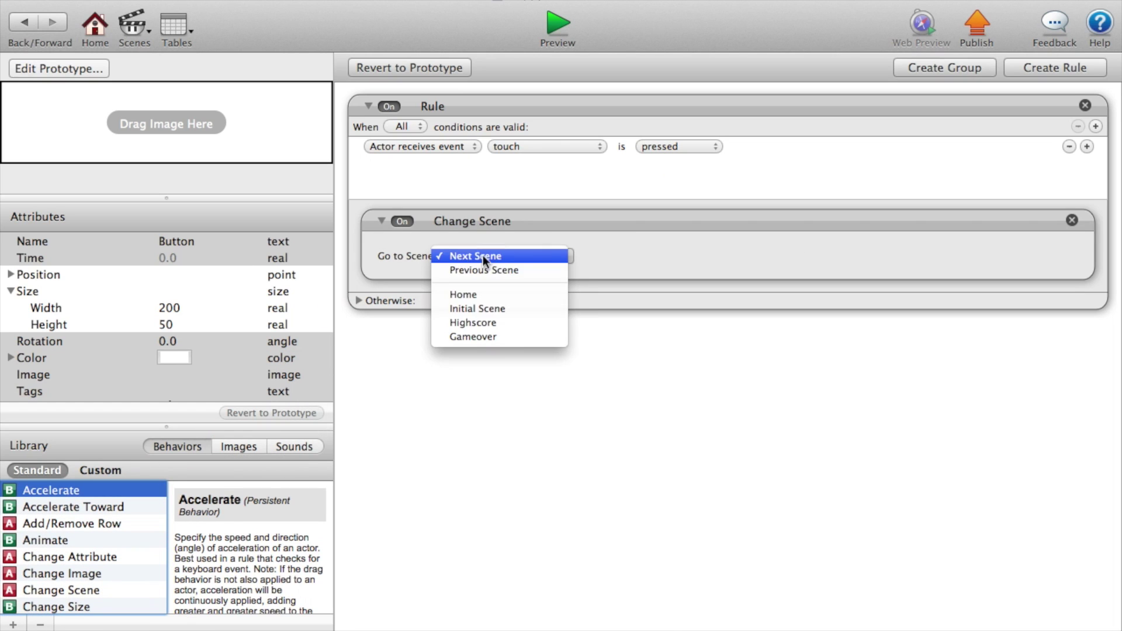
{"action": "left_click", "coordinate": [516, 308]}
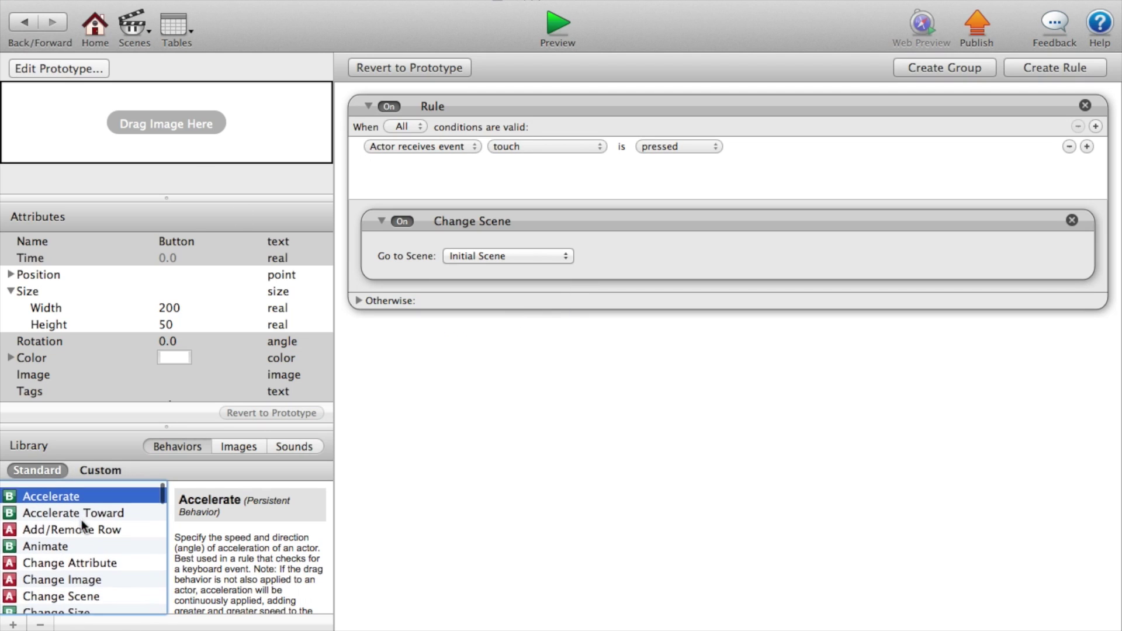
- Add a Display Text behavior below the rule and set its text to "Play Now!"
{"action": "scroll", "coordinate": [82, 567], "scroll_direction": "down", "scroll_amount": 5}
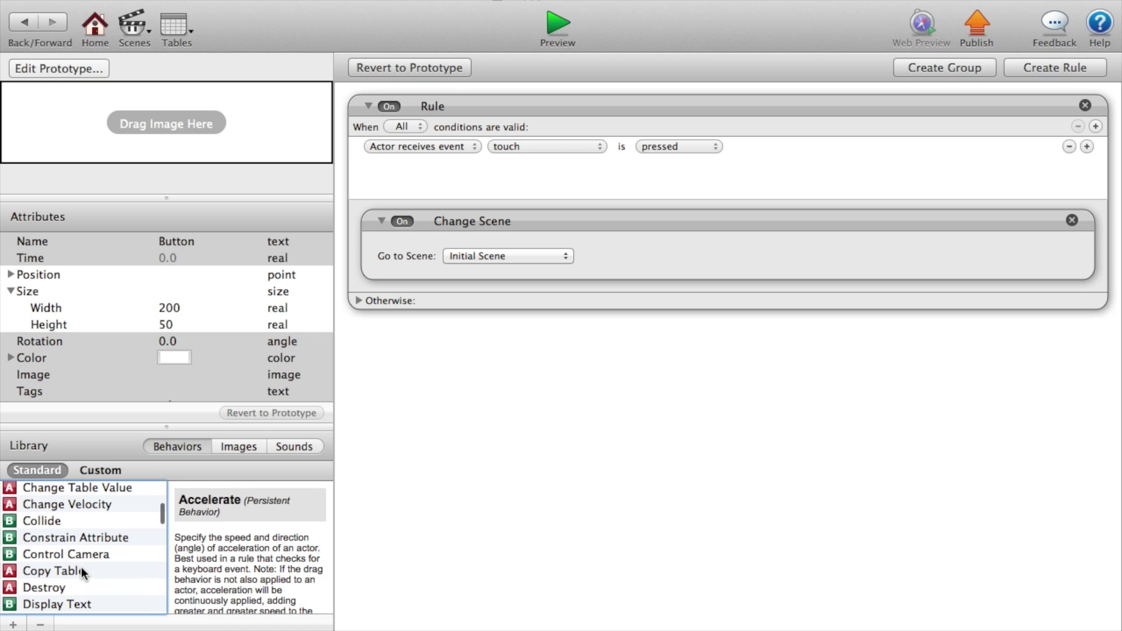
{"action": "scroll", "coordinate": [80, 545], "scroll_direction": "down", "scroll_amount": 3}
{"action": "left_click", "coordinate": [69, 519]}
{"action": "left_click_drag", "start_coordinate": [69, 519], "coordinate": [725, 416]}
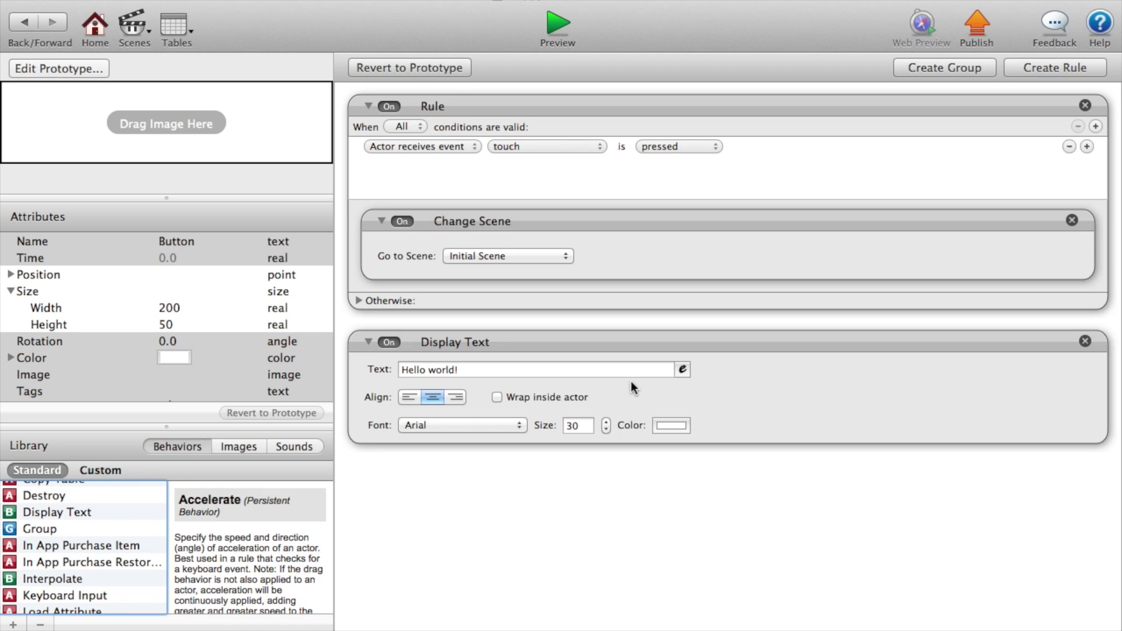
{"action": "triple_click", "coordinate": [503, 366]}
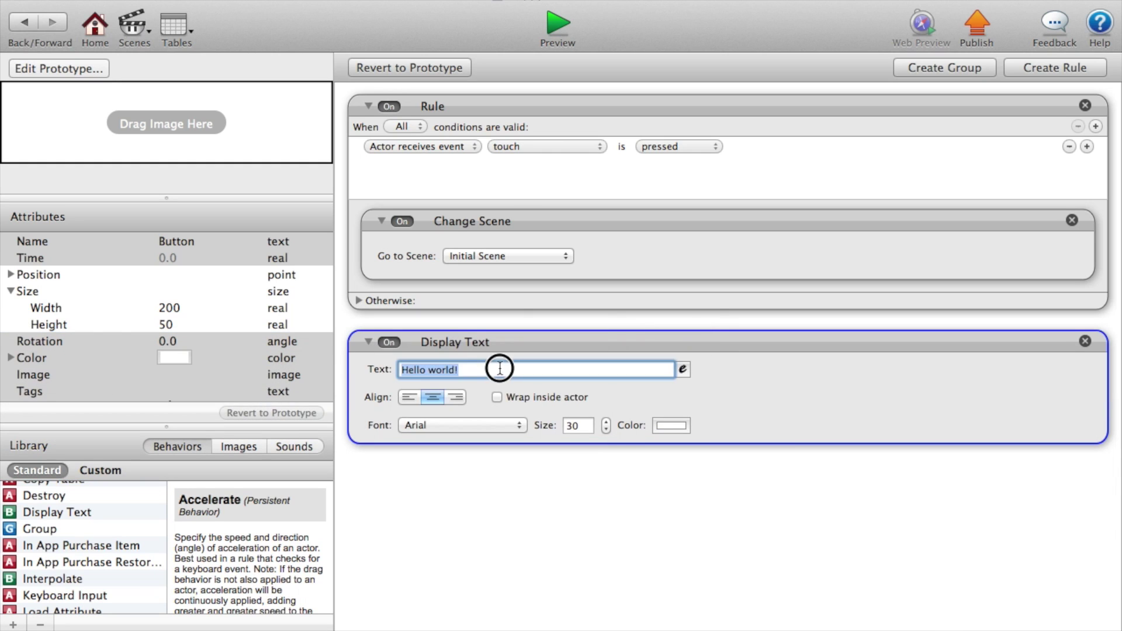
{"action": "type", "text": "Pl"}
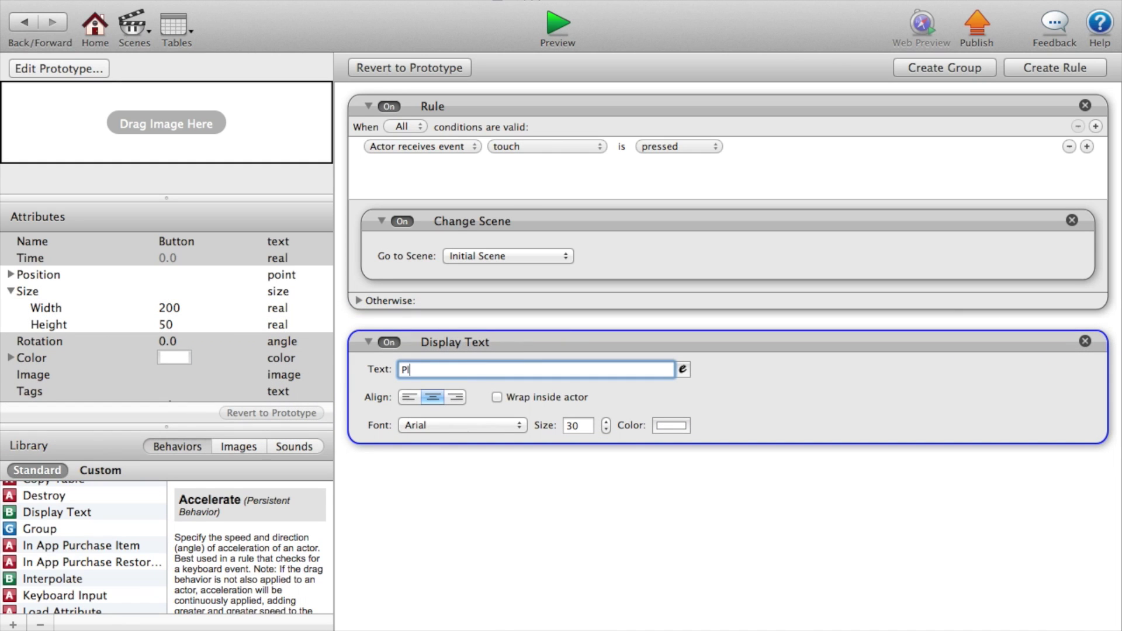
{"action": "type", "text": "ay Now!"}
- Set the display text color to black
{"action": "left_click", "coordinate": [673, 427]}
{"action": "left_click_drag", "start_coordinate": [400, 320], "coordinate": [420, 439]}
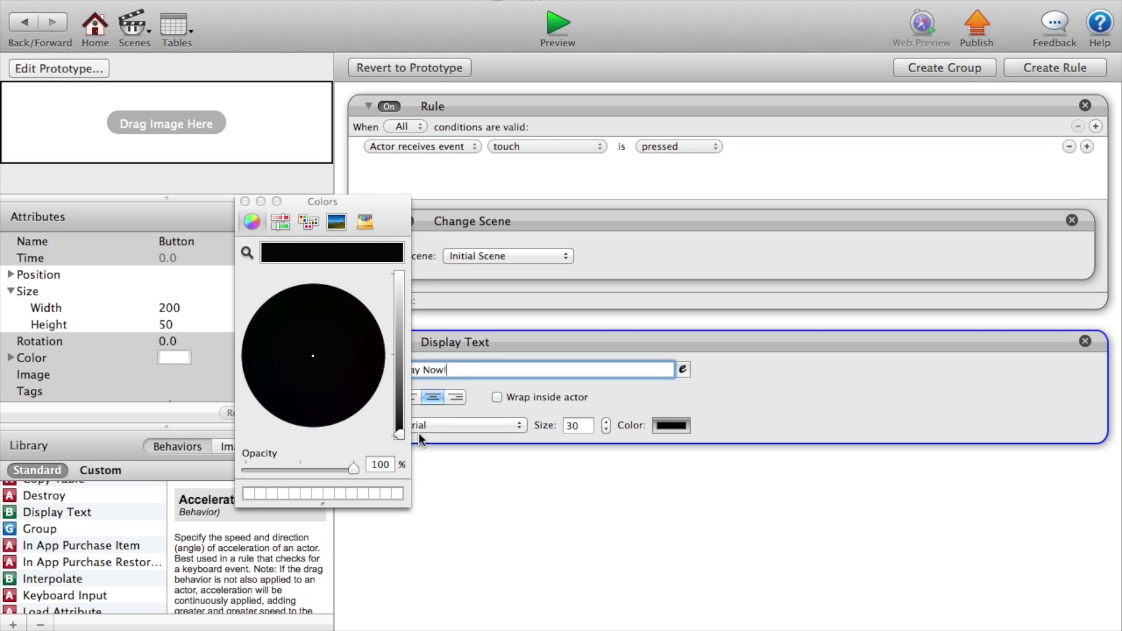
{"action": "left_click", "coordinate": [245, 201]}
{"action": "left_click", "coordinate": [595, 514]}
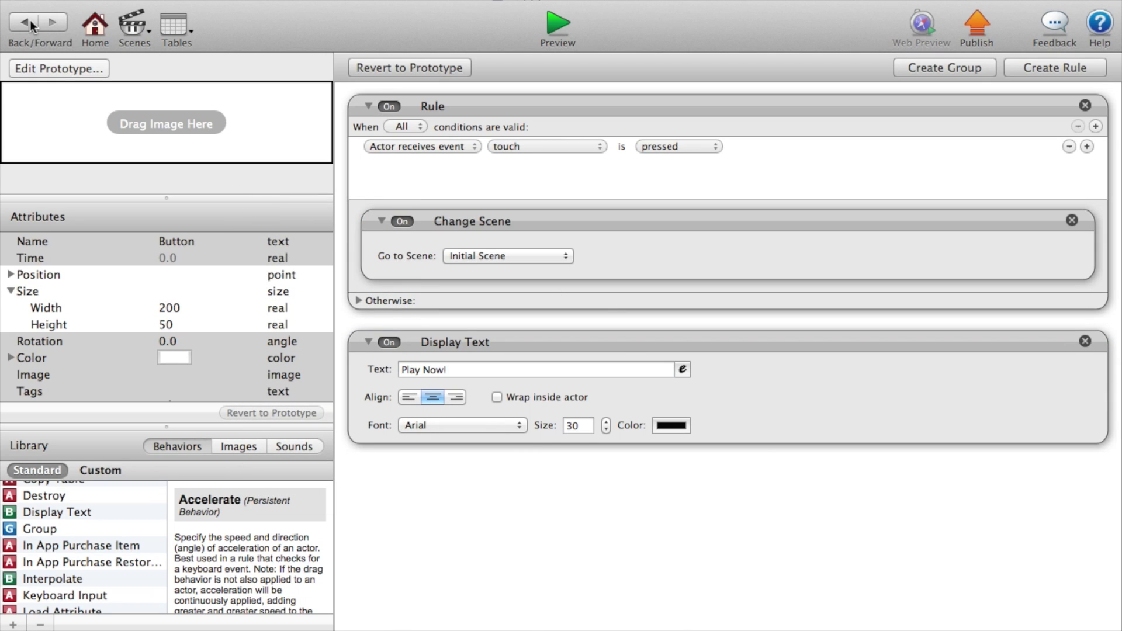
{"action": "left_click", "coordinate": [458, 104]}
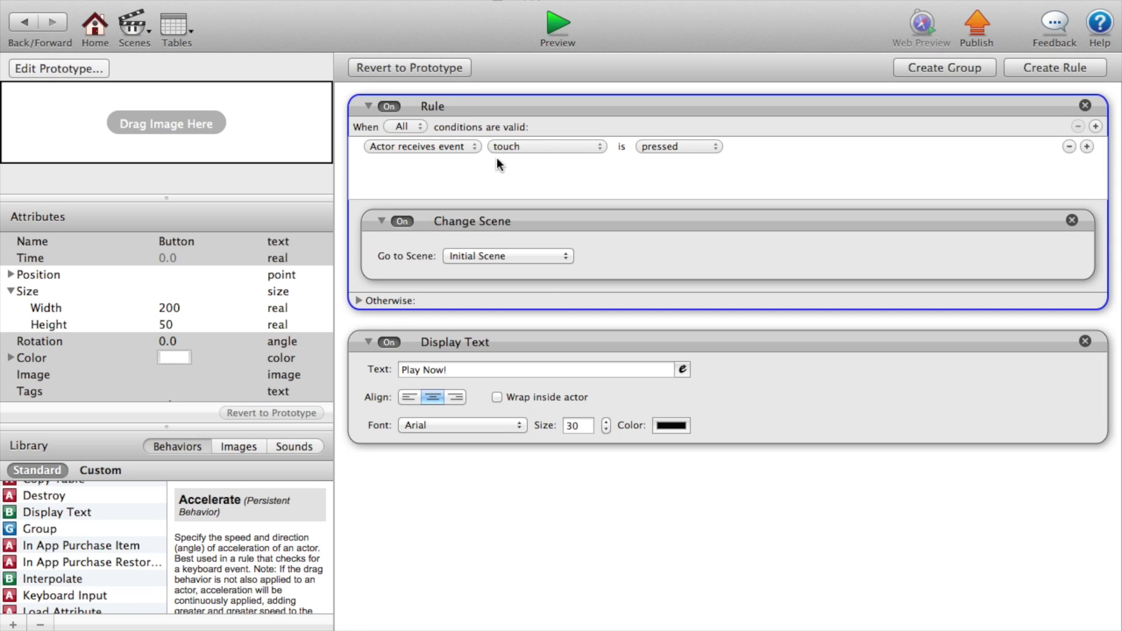
- Place a second Button instance below the first in the Home scene and unlock its behaviors for editing
{"action": "left_click", "coordinate": [23, 27]}
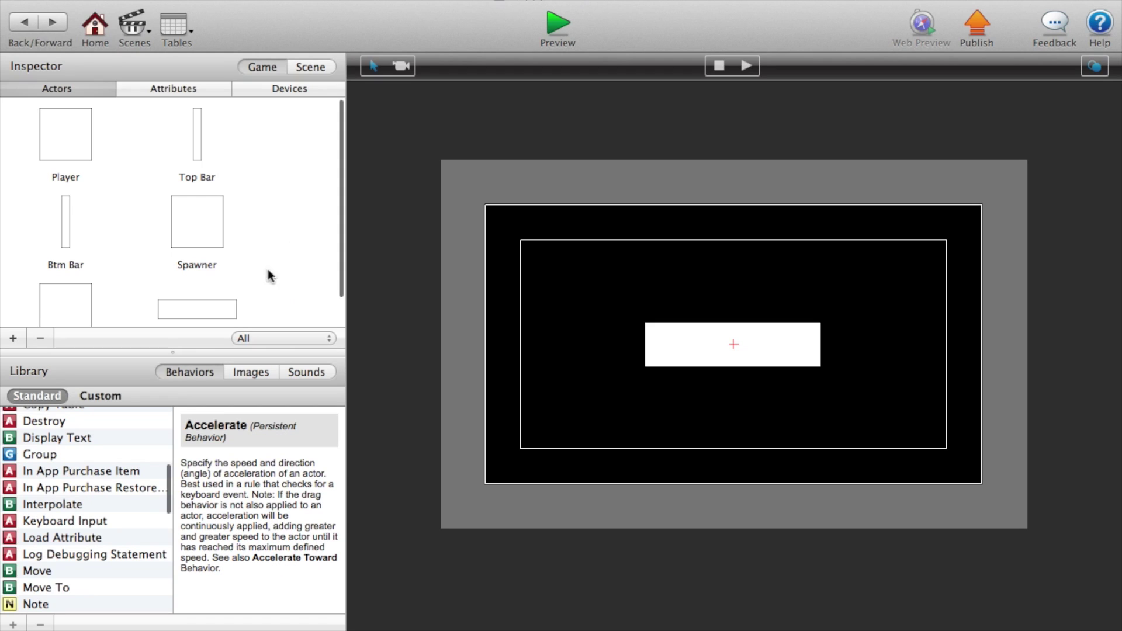
{"action": "left_click_drag", "start_coordinate": [197, 306], "coordinate": [685, 390]}
{"action": "double_click", "coordinate": [685, 391]}
{"action": "left_click", "coordinate": [718, 335]}
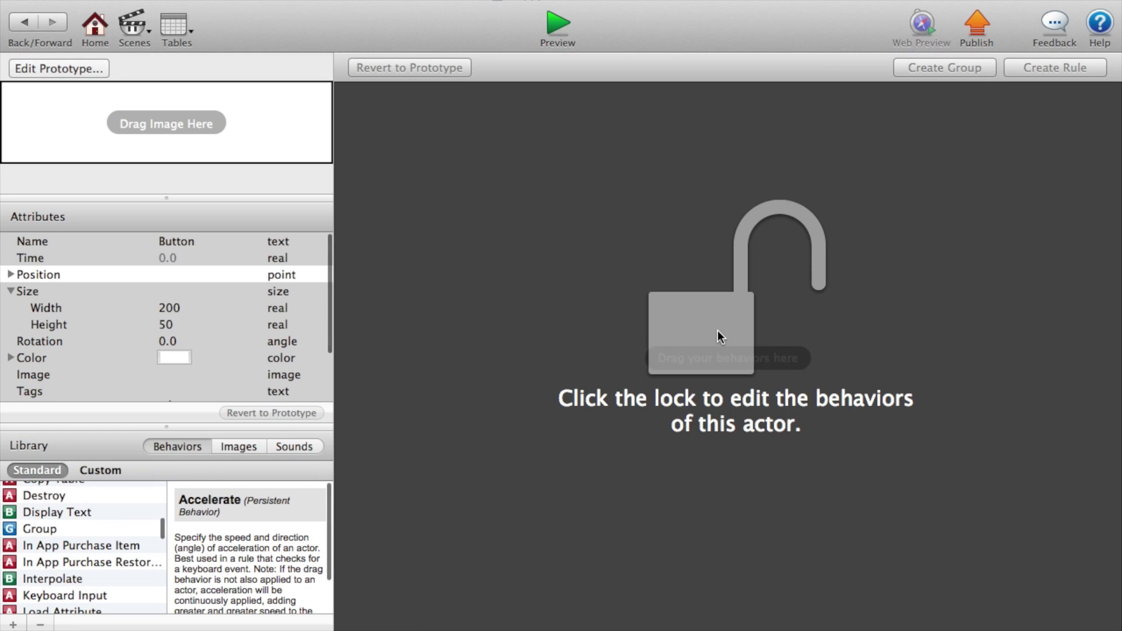
- Add a Display Text behavior to the second Button instance and set its text to "Highscore"
{"action": "left_click_drag", "start_coordinate": [77, 513], "coordinate": [967, 199]}
{"action": "left_click", "coordinate": [517, 148]}
{"action": "left_click", "coordinate": [516, 132]}
{"action": "type", "text": "H"}
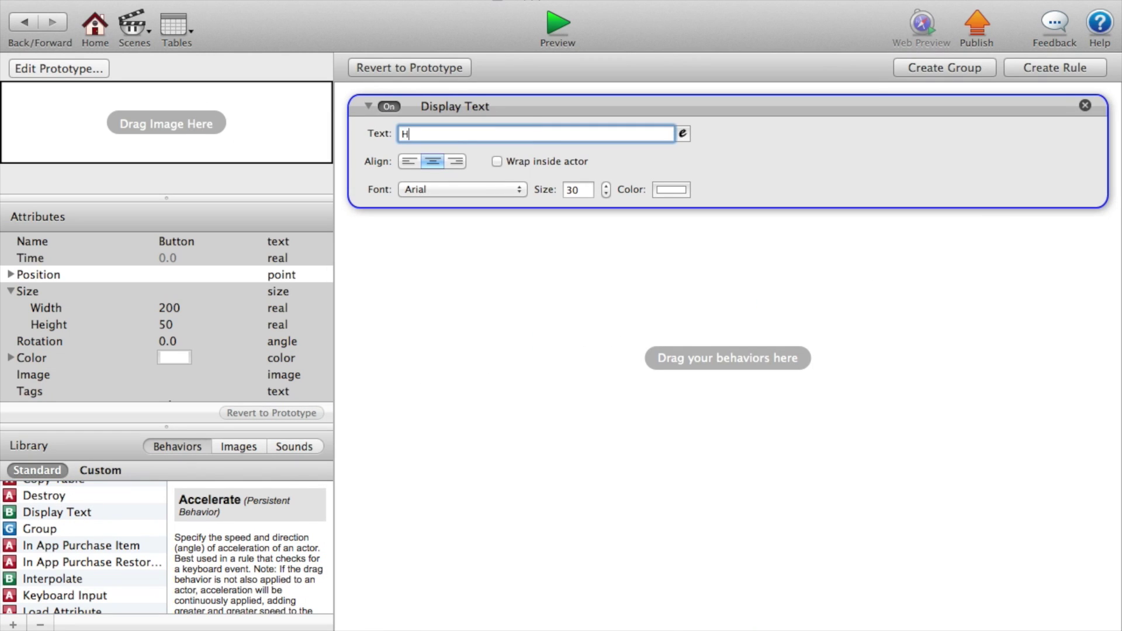
{"action": "type", "text": "ighscore"}
{"action": "key", "text": "Return"}
- Set the color of the "Highscore" display text to black
{"action": "left_click", "coordinate": [668, 191]}
{"action": "left_click_drag", "start_coordinate": [401, 273], "coordinate": [400, 436]}
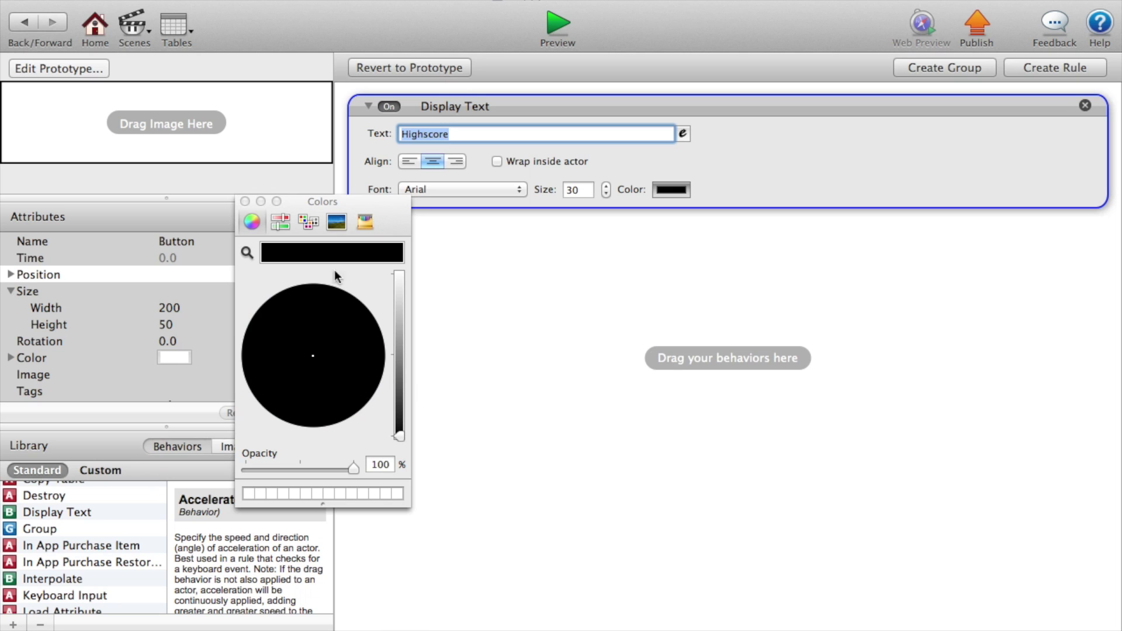
{"action": "left_click", "coordinate": [245, 201]}
{"action": "left_click", "coordinate": [519, 306]}
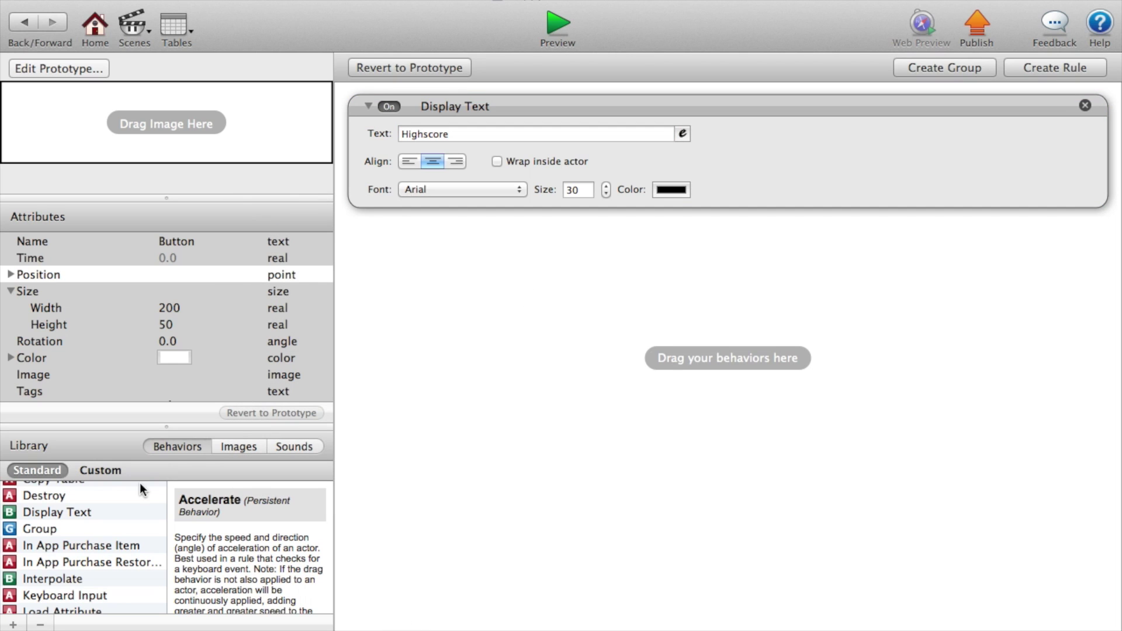
- Add a Rule below the Display Text with the condition that the actor receives a touch pressed event
{"action": "scroll", "coordinate": [62, 577], "scroll_direction": "down", "scroll_amount": 15}
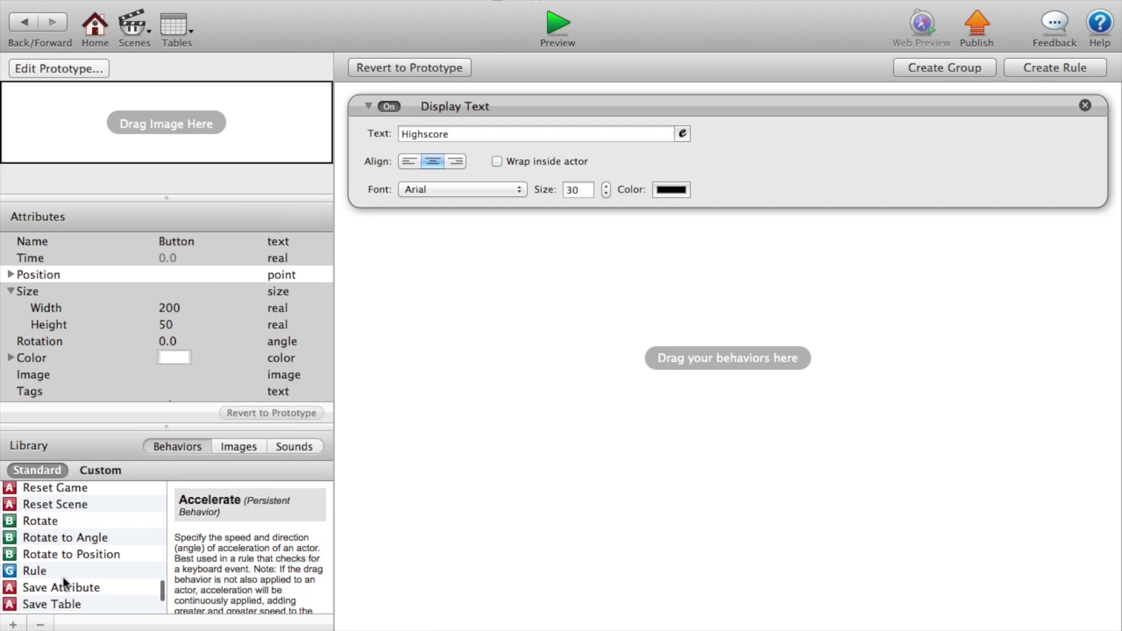
{"action": "scroll", "coordinate": [62, 577], "scroll_direction": "up", "scroll_amount": 2}
{"action": "left_click_drag", "start_coordinate": [47, 598], "coordinate": [643, 372]}
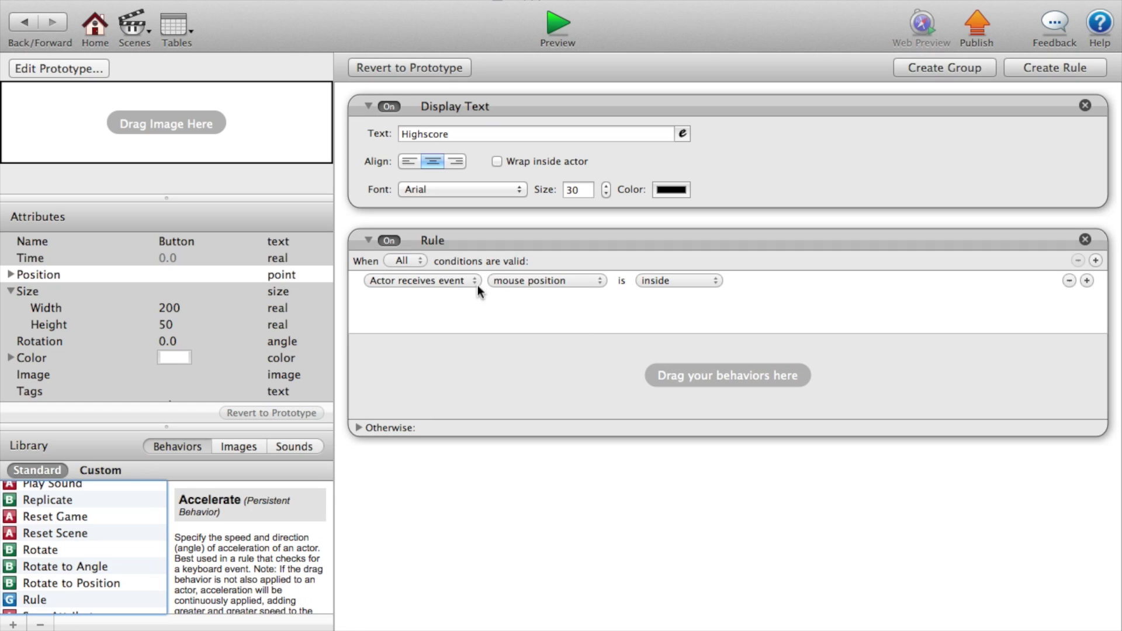
{"action": "left_click", "coordinate": [550, 280]}
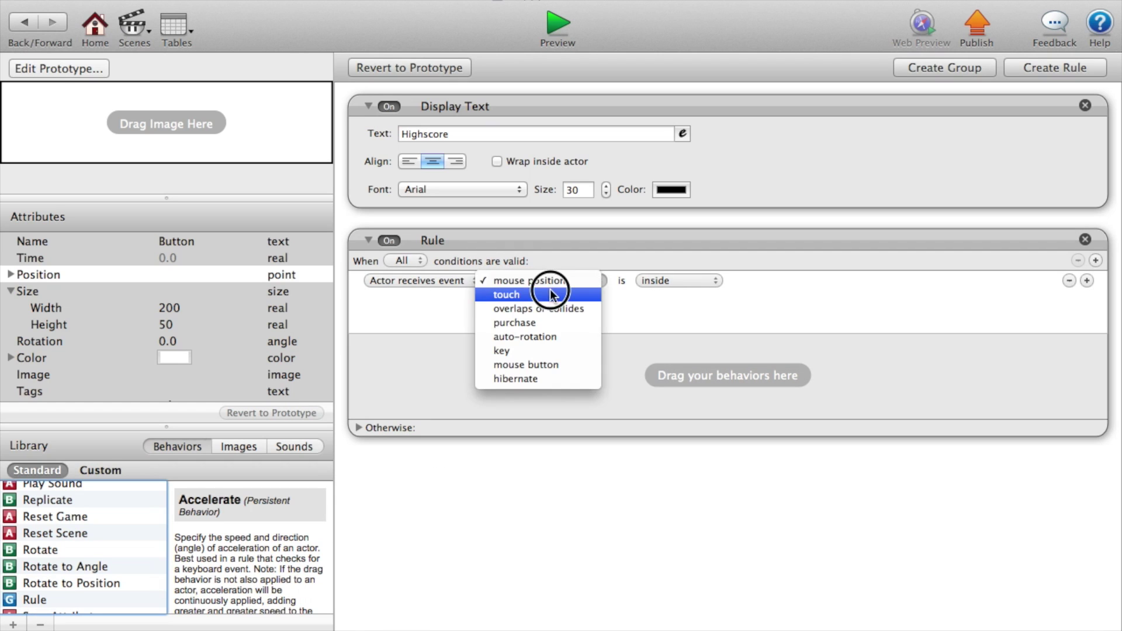
{"action": "left_click", "coordinate": [651, 289]}
- Add a Change Scene behavior inside the touch rule that goes to the Highscore scene
{"action": "scroll", "coordinate": [97, 559], "scroll_direction": "up", "scroll_amount": 10}
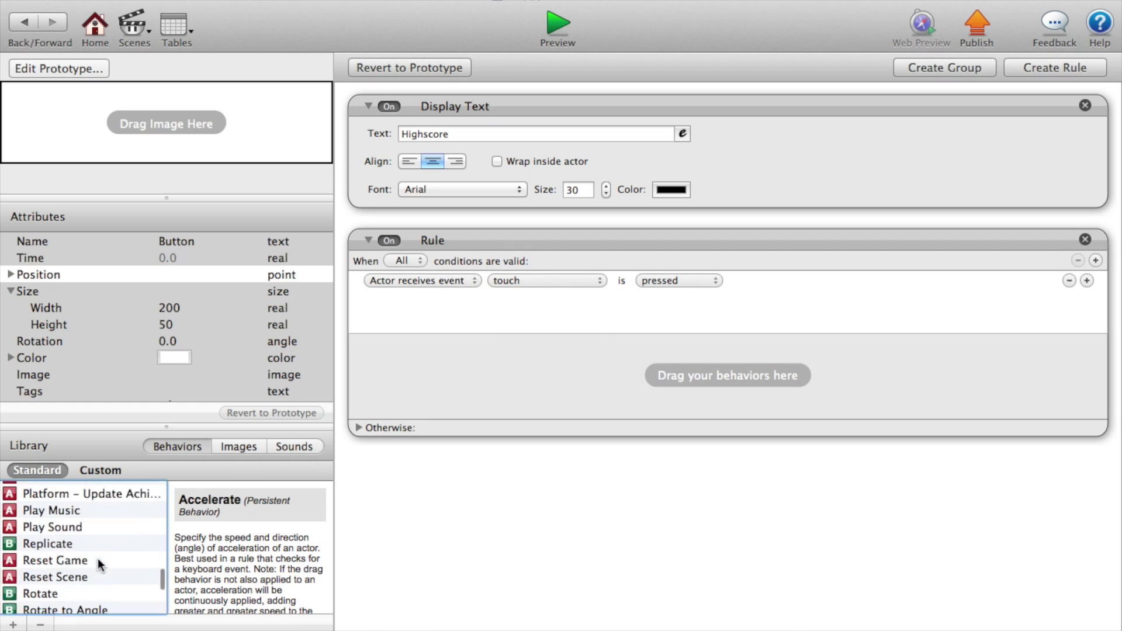
{"action": "left_click_drag", "start_coordinate": [93, 597], "coordinate": [598, 374]}
{"action": "left_click", "coordinate": [492, 390]}
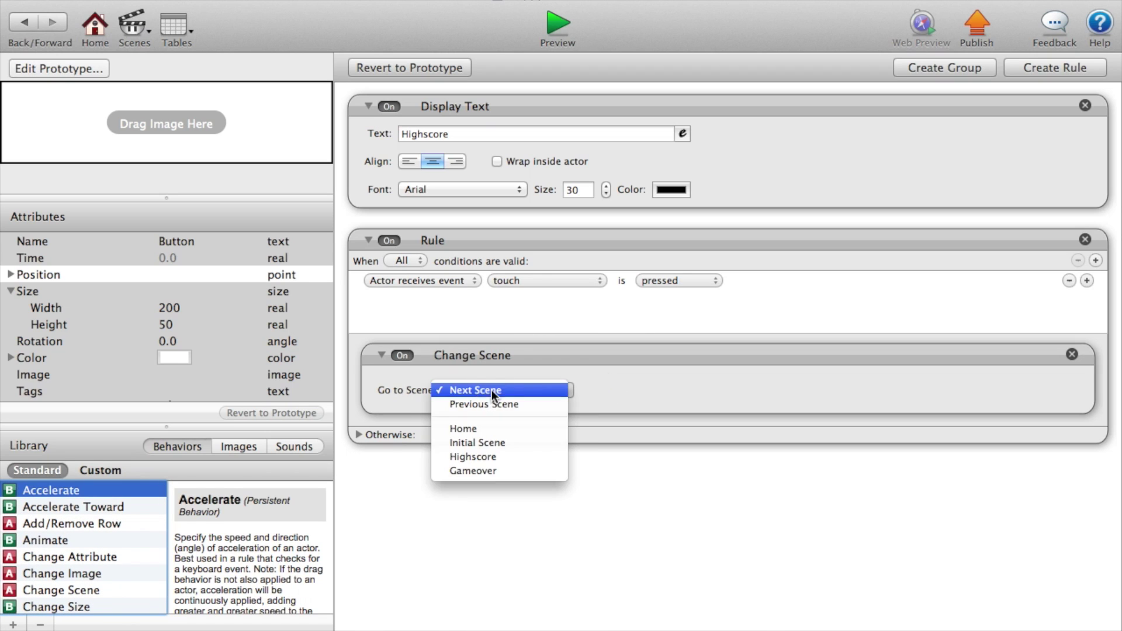
{"action": "left_click", "coordinate": [501, 458]}
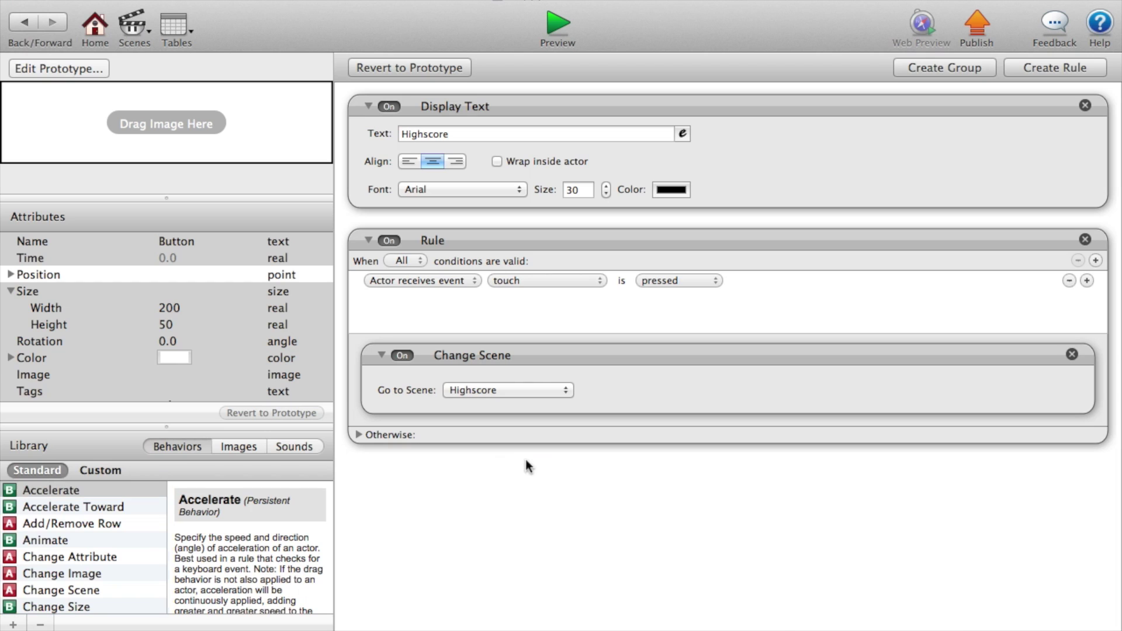
- Preview the game and test the Play Now! and Highscore buttons from the Home scene
{"action": "left_click", "coordinate": [558, 22]}
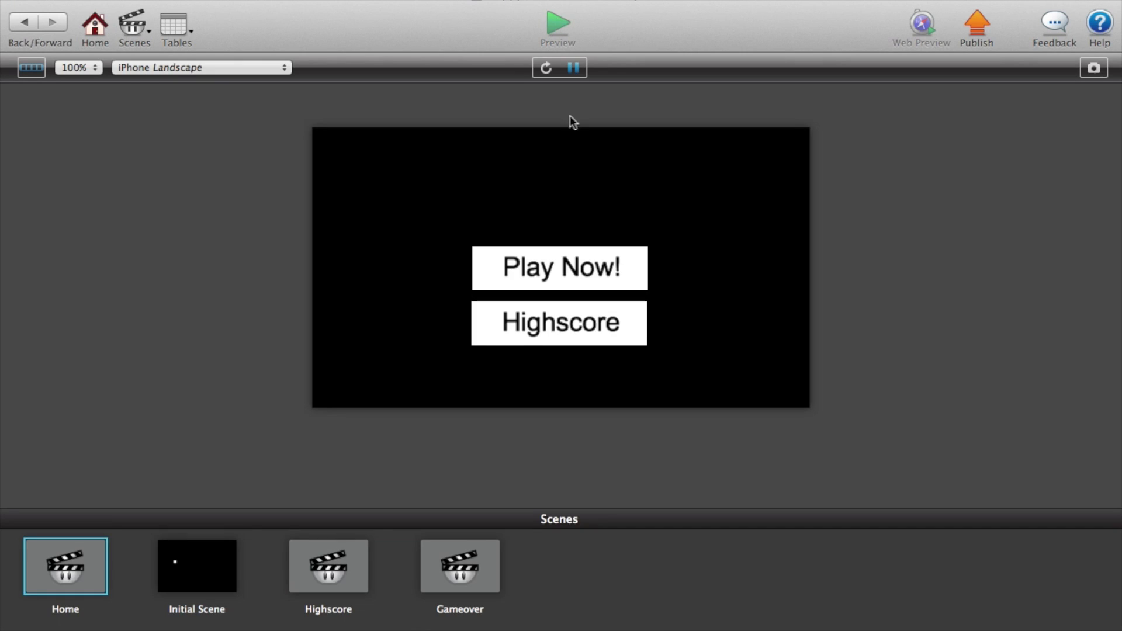
{"action": "left_click", "coordinate": [548, 263]}
{"action": "left_click", "coordinate": [645, 305]}
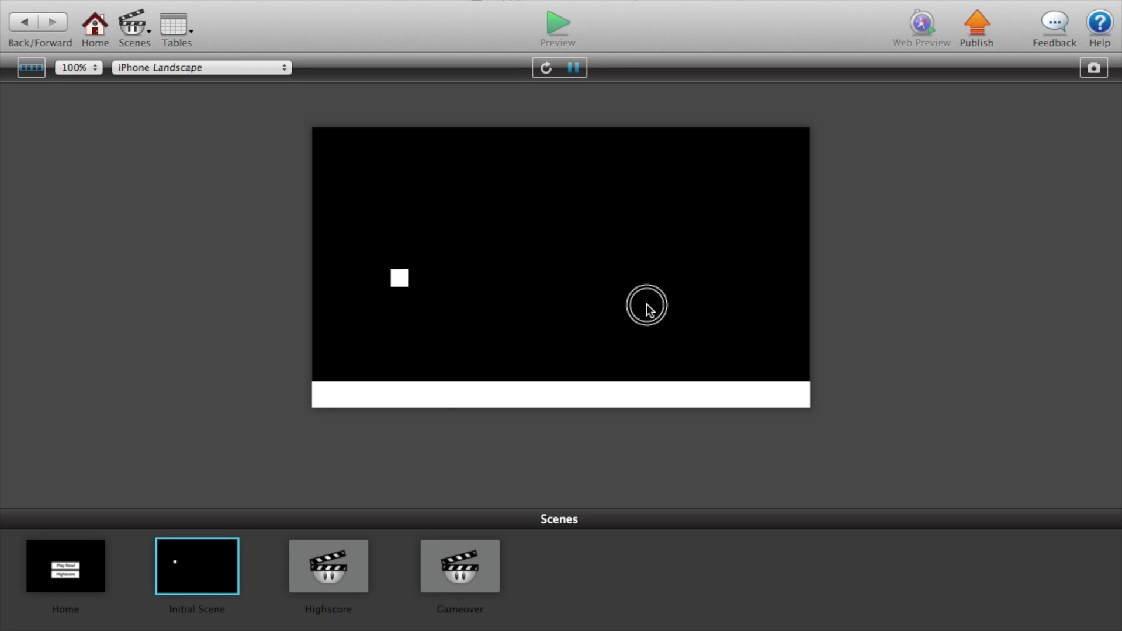
{"action": "left_click", "coordinate": [78, 570]}
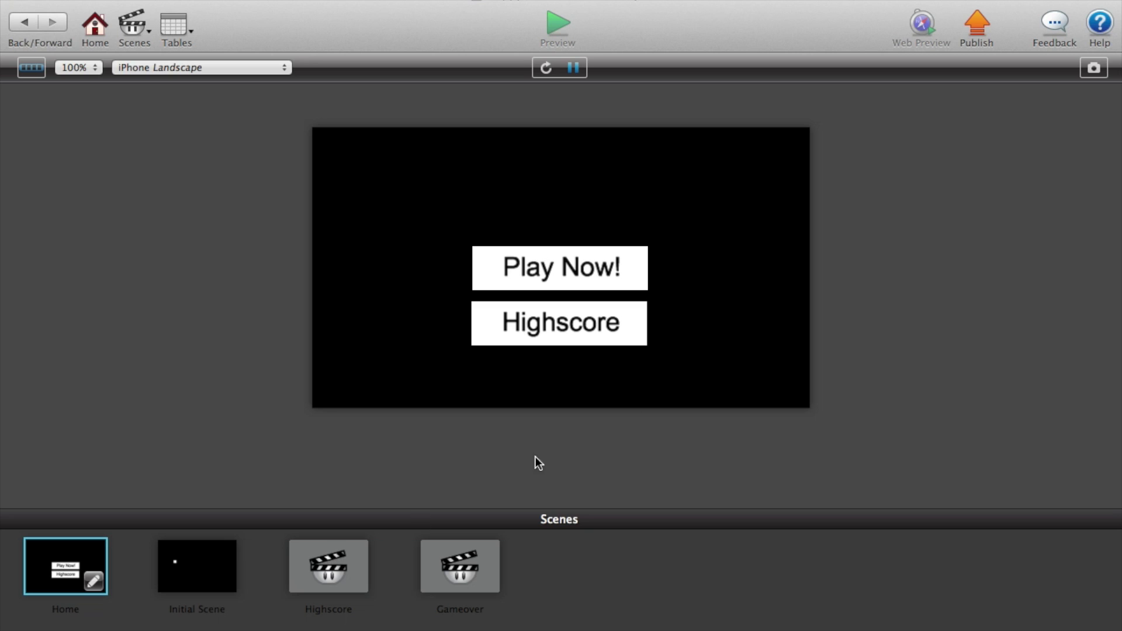
{"action": "left_click", "coordinate": [592, 340]}
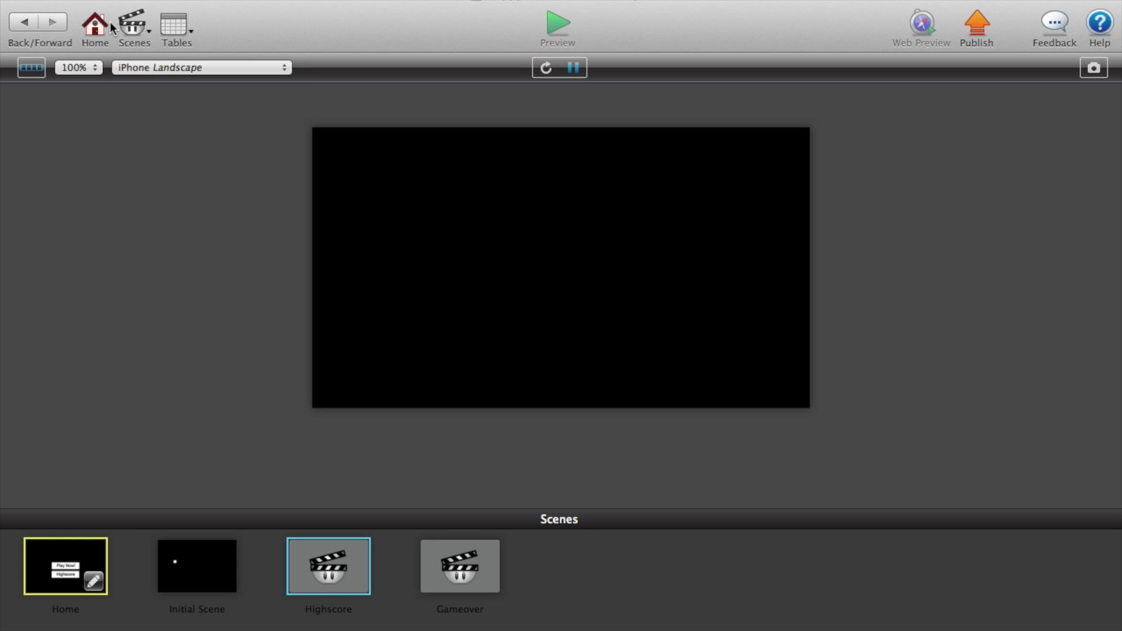
- Open the Home scene and place a Spawner actor just outside the lower-left corner of the camera area
{"action": "left_click", "coordinate": [131, 31]}
{"action": "left_click", "coordinate": [186, 62]}
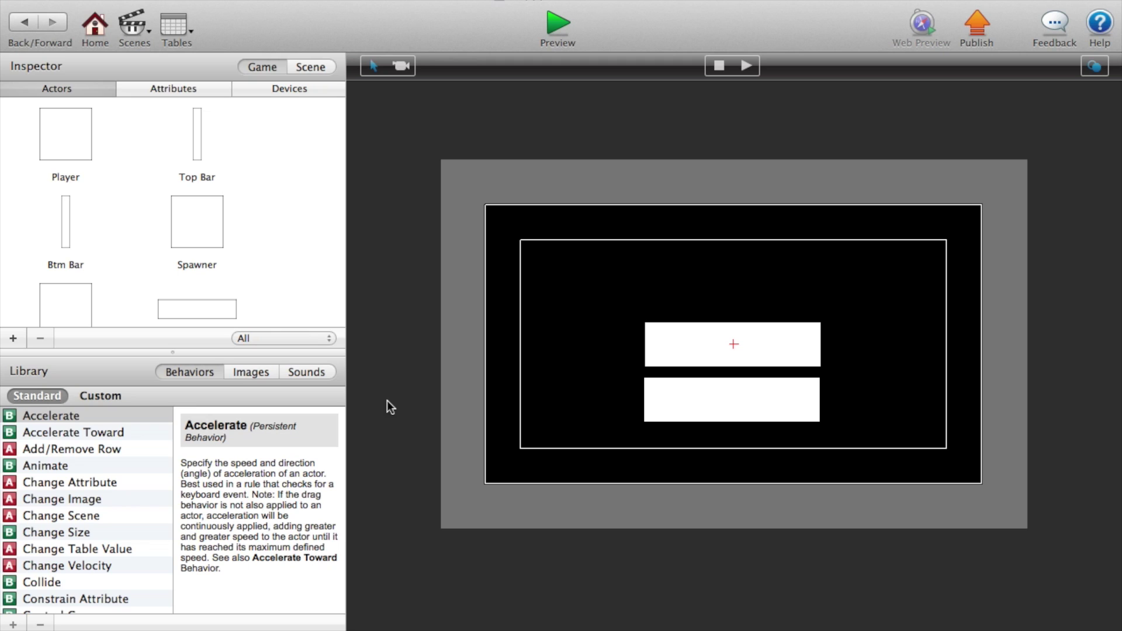
{"action": "scroll", "coordinate": [73, 250], "scroll_direction": "down", "scroll_amount": 2}
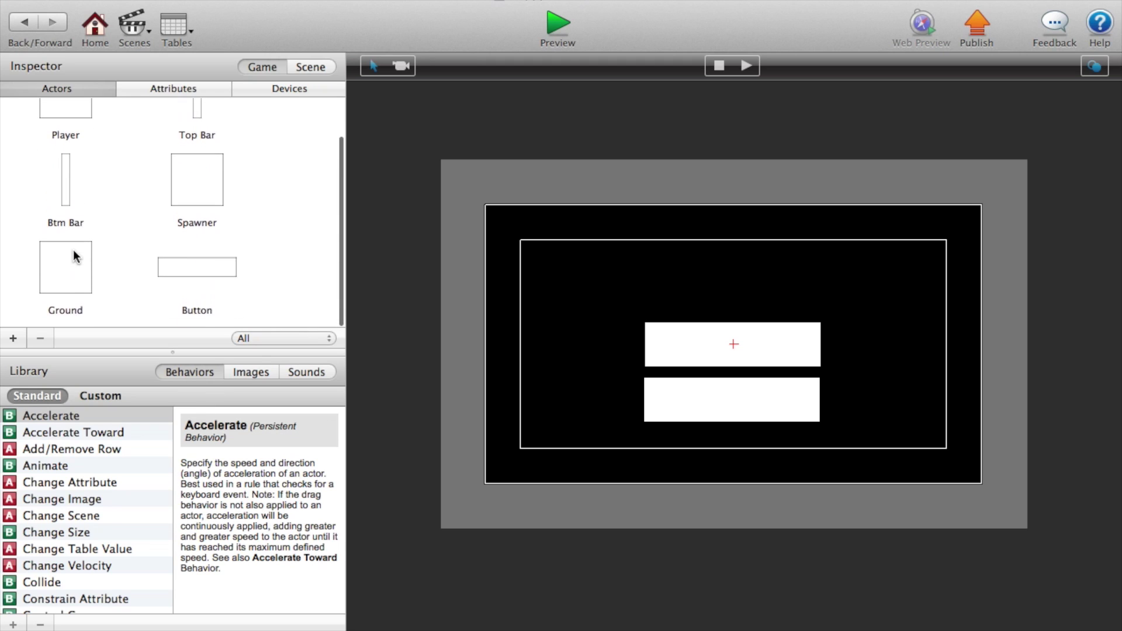
{"action": "left_click", "coordinate": [202, 204]}
{"action": "left_click_drag", "start_coordinate": [201, 203], "coordinate": [476, 500]}
{"action": "left_click", "coordinate": [480, 446]}
{"action": "left_click_drag", "start_coordinate": [480, 445], "coordinate": [488, 501]}
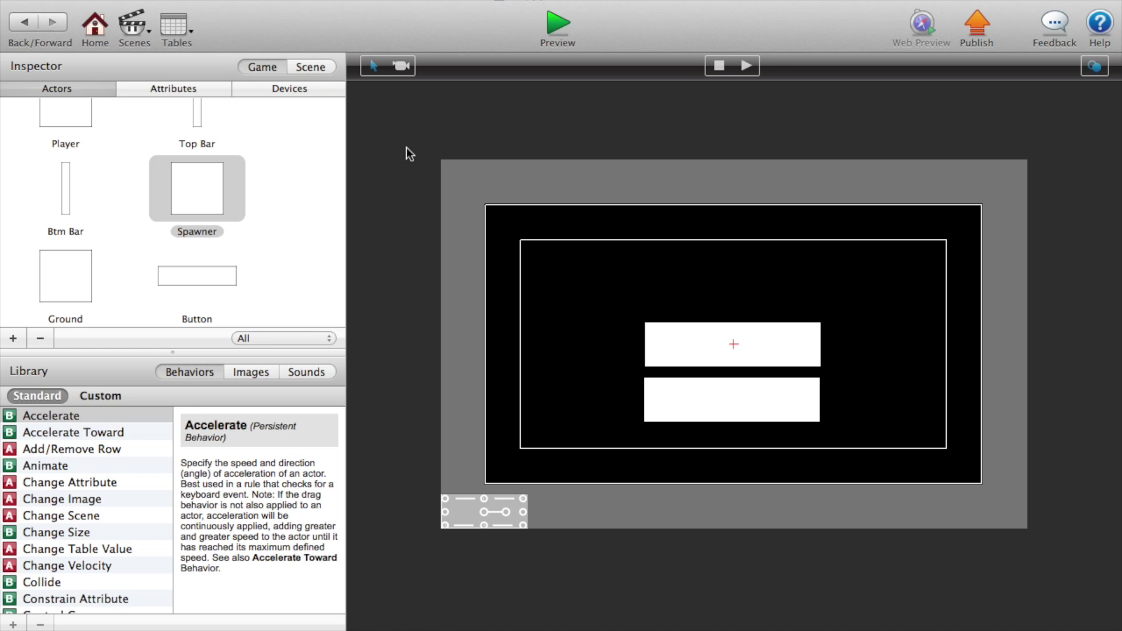
- Inspect the placed Spawner instance's behaviors and preview the Home scene with the spawner in it
{"action": "double_click", "coordinate": [475, 518]}
{"action": "left_click", "coordinate": [699, 309]}
{"action": "left_click", "coordinate": [42, 35]}
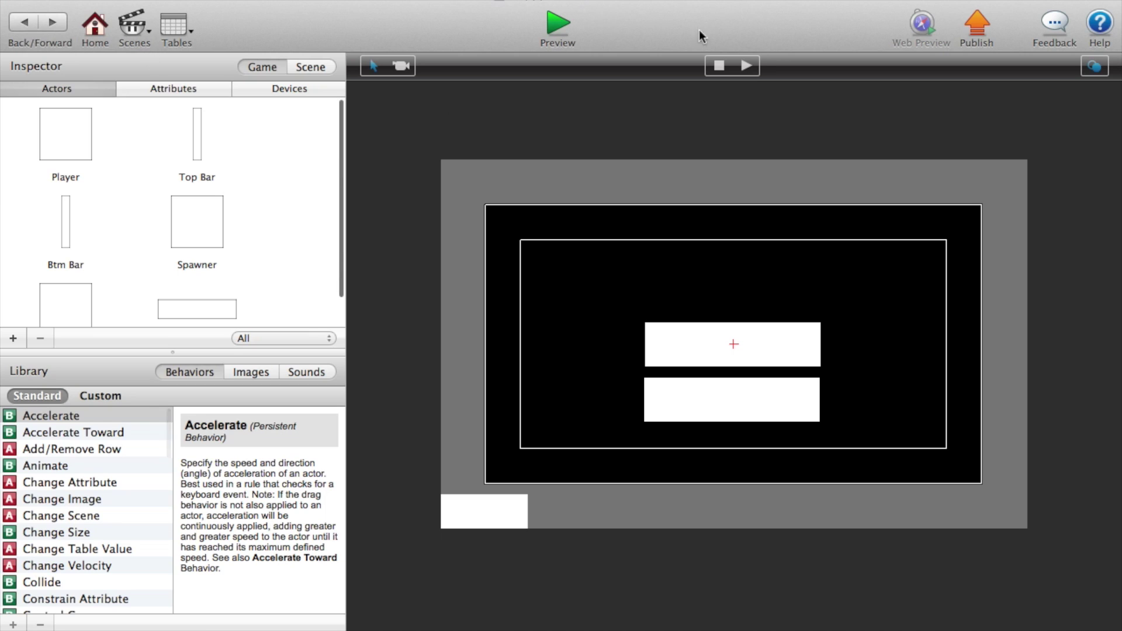
{"action": "left_click", "coordinate": [566, 29]}
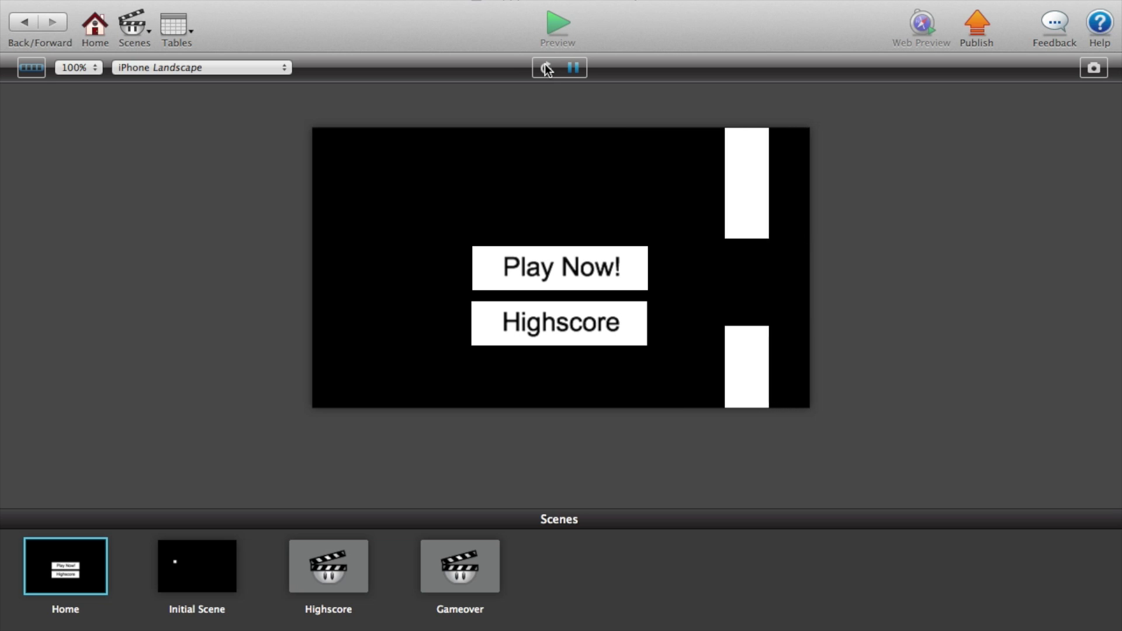
- Return to the Home scene from the preview and send the Spawner instance to the back of the layer order
{"action": "left_click", "coordinate": [94, 26]}
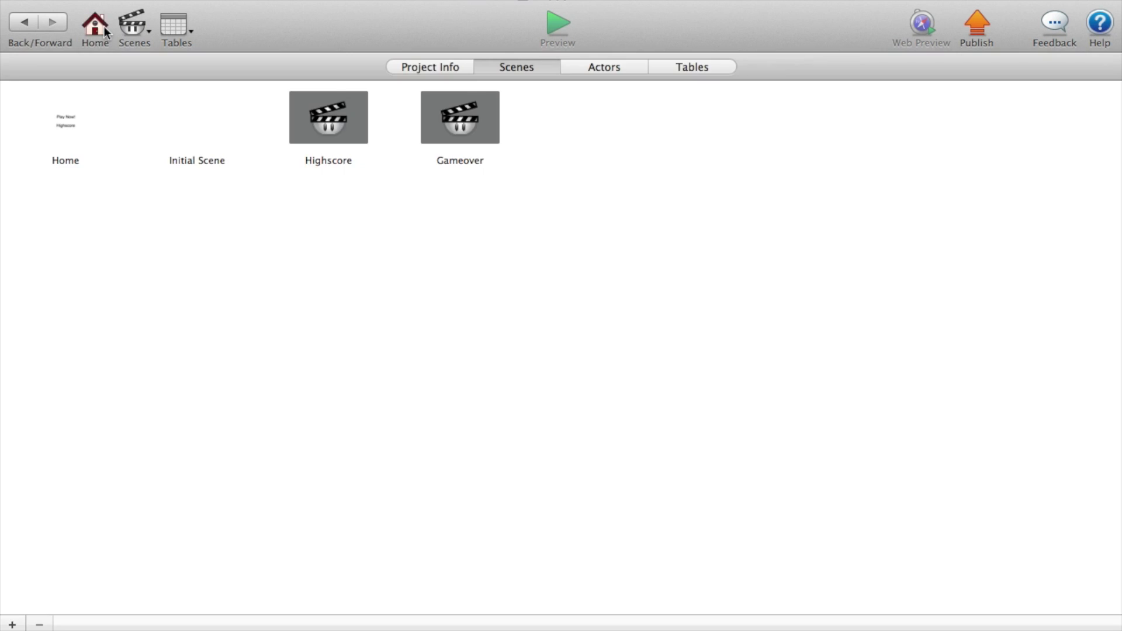
{"action": "left_click", "coordinate": [56, 146]}
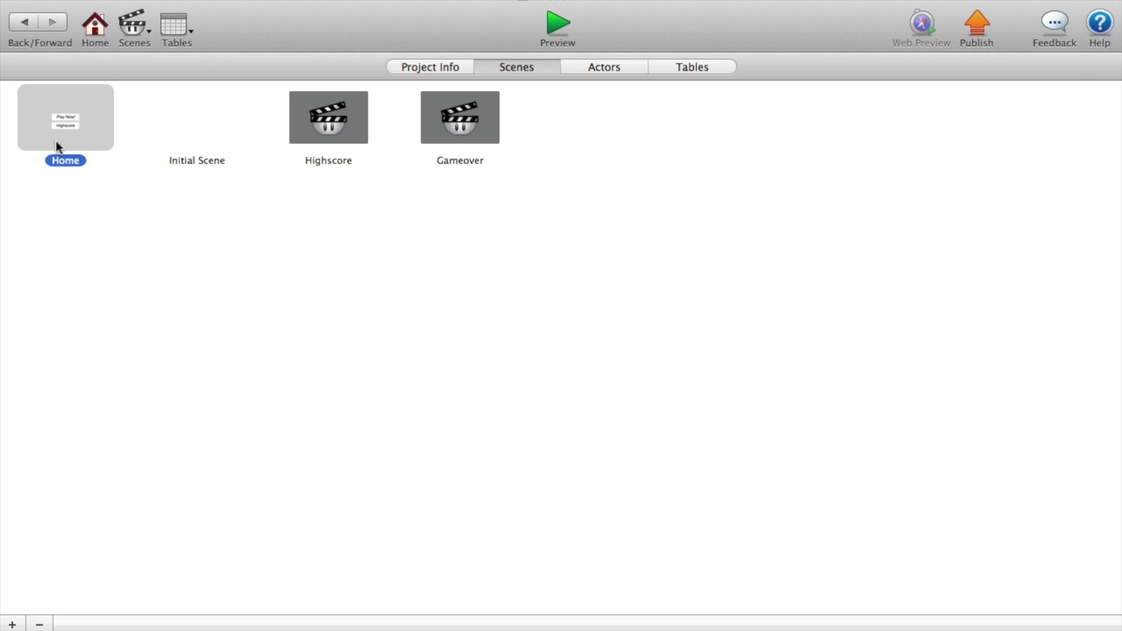
{"action": "double_click", "coordinate": [61, 130]}
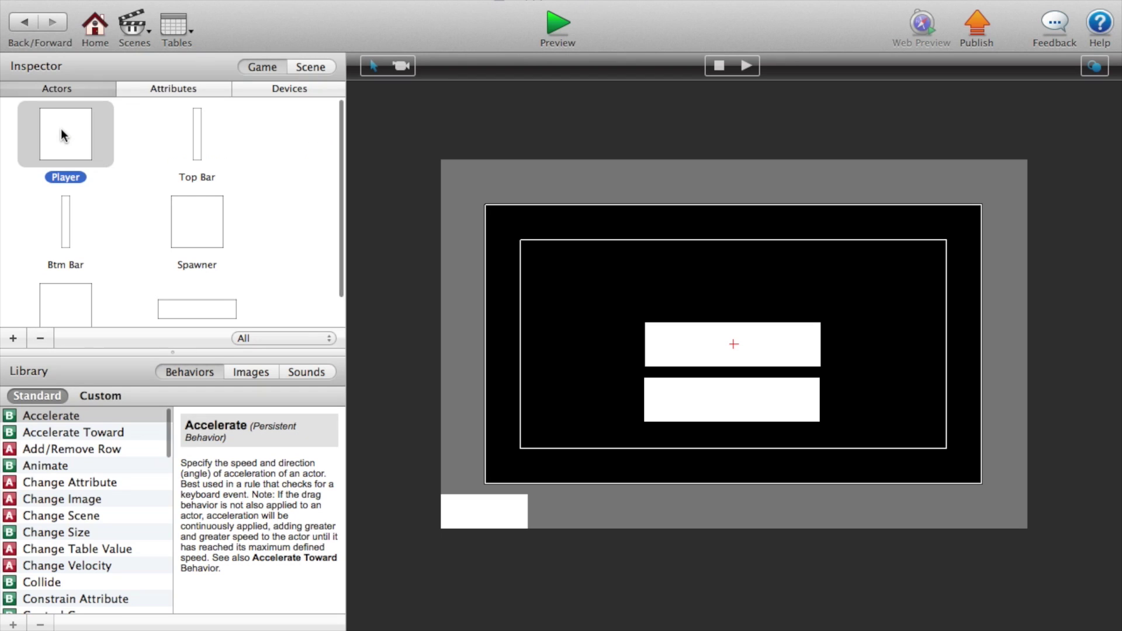
{"action": "left_click", "coordinate": [475, 507]}
{"action": "right_click", "coordinate": [476, 506]}
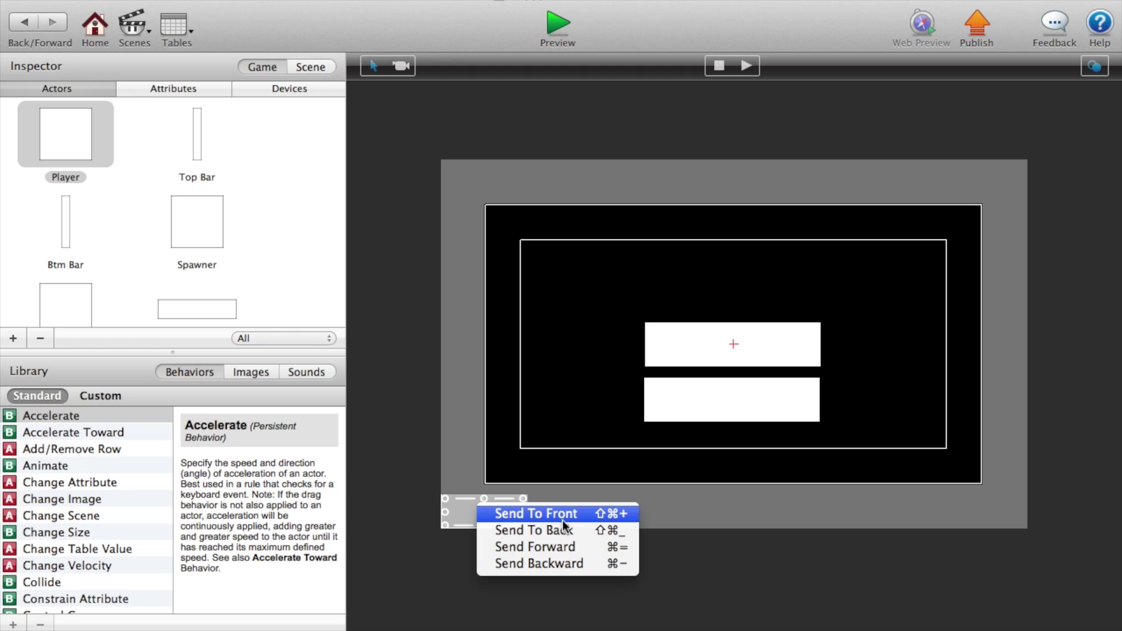
{"action": "left_click", "coordinate": [585, 529]}
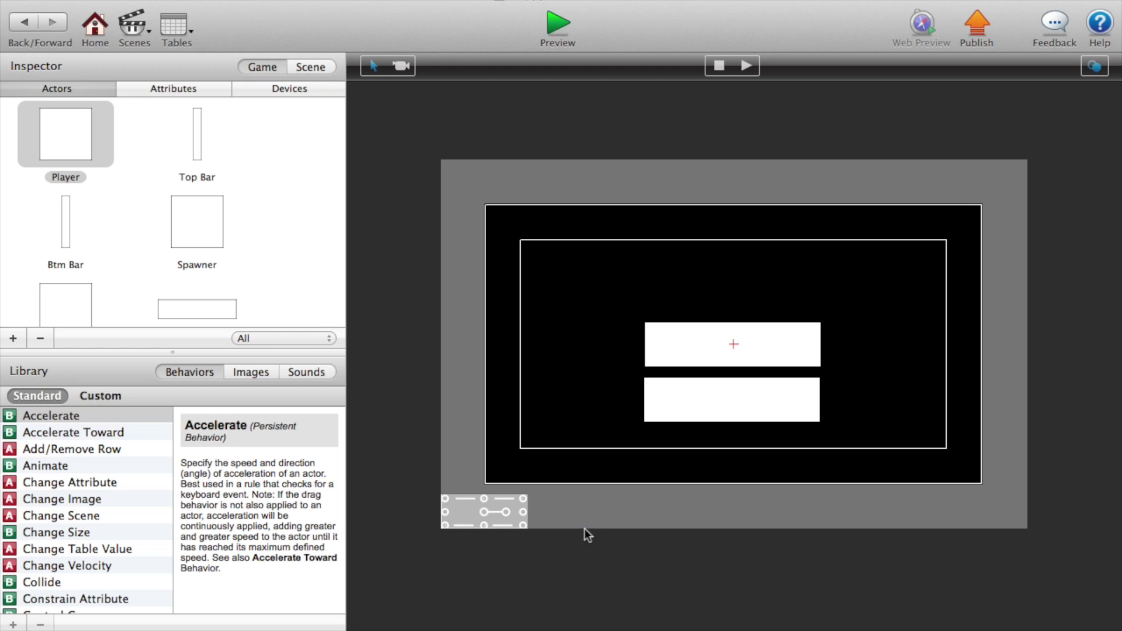
{"action": "left_click", "coordinate": [560, 501]}
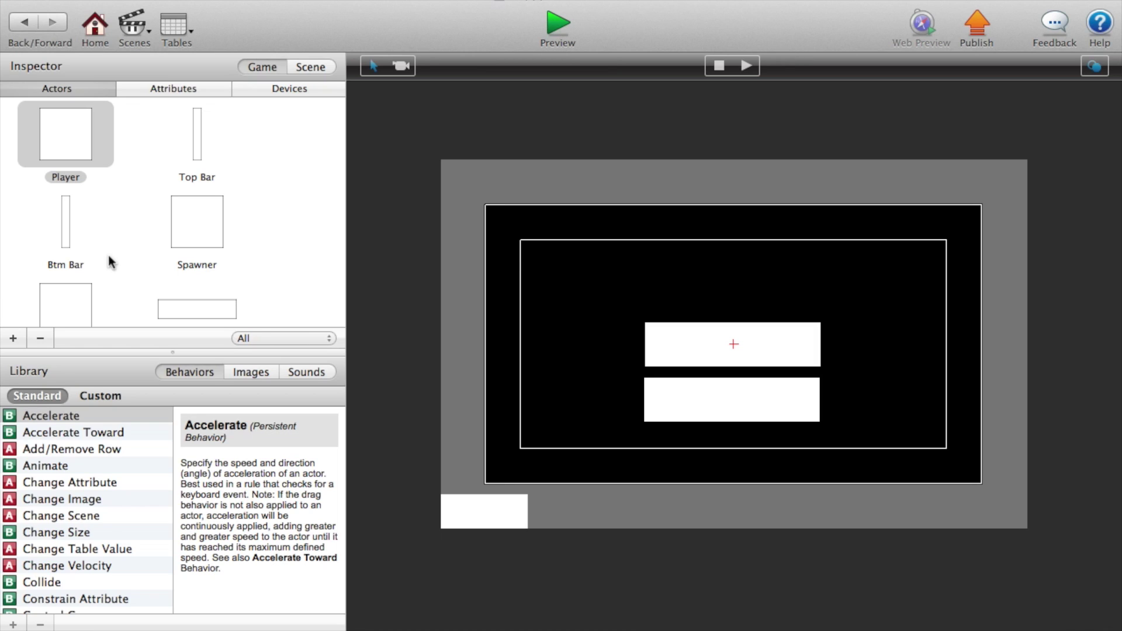
- Open the Highscore scene, place a Button instance at its lower center and unlock the instance's behaviors for editing
{"action": "left_click", "coordinate": [132, 24]}
{"action": "left_click", "coordinate": [194, 129]}
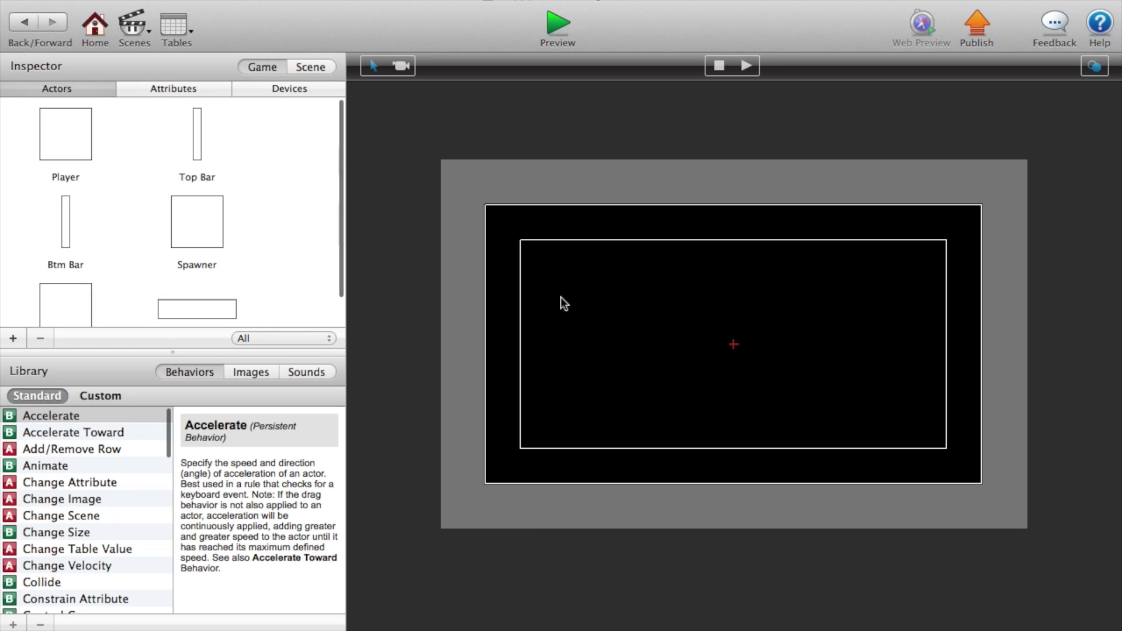
{"action": "left_click_drag", "start_coordinate": [188, 302], "coordinate": [686, 409]}
{"action": "double_click", "coordinate": [730, 412]}
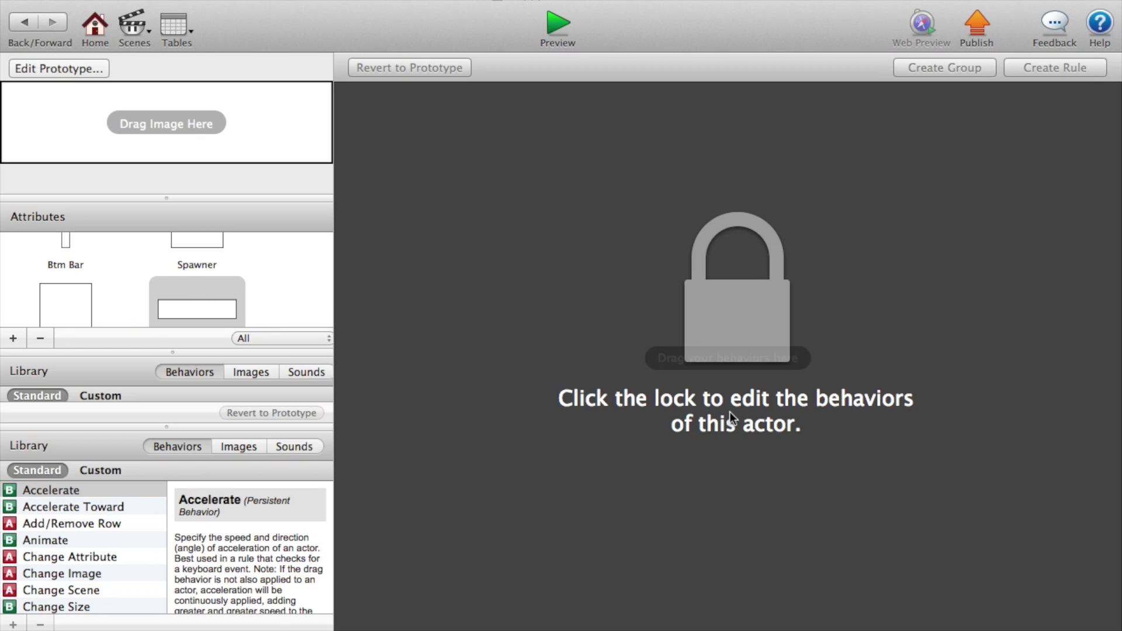
{"action": "left_click", "coordinate": [718, 283]}
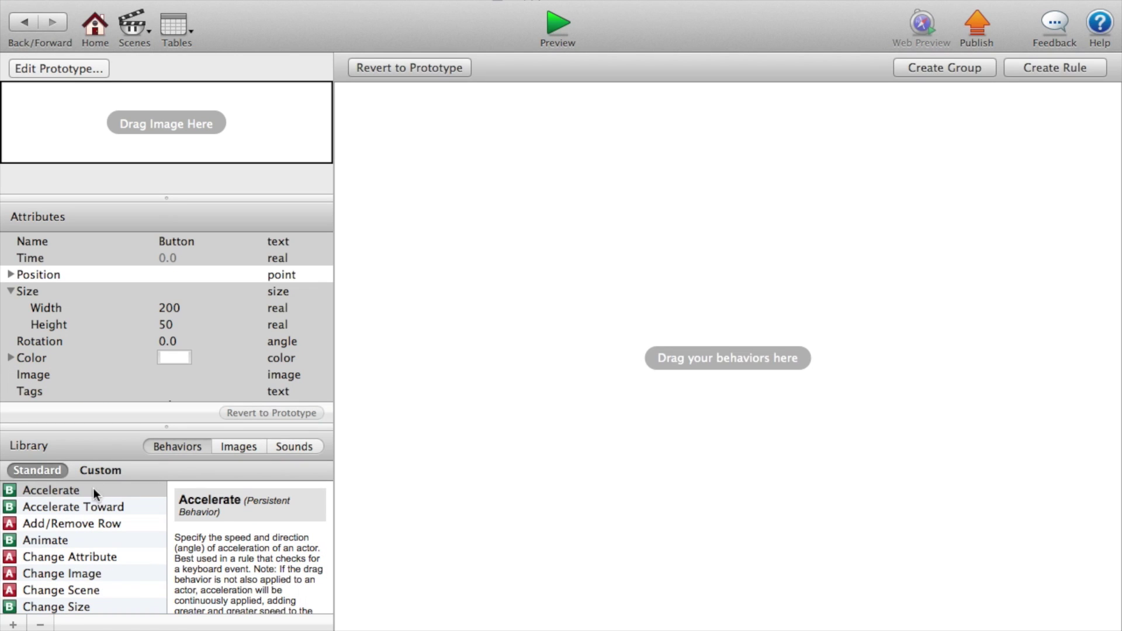
- Add a Display Text behavior to this Button instance and set its text to "Back"
{"action": "scroll", "coordinate": [86, 541], "scroll_direction": "down", "scroll_amount": 3}
{"action": "left_click_drag", "start_coordinate": [58, 586], "coordinate": [532, 437]}
{"action": "left_click", "coordinate": [491, 138]}
{"action": "type", "text": "B"}
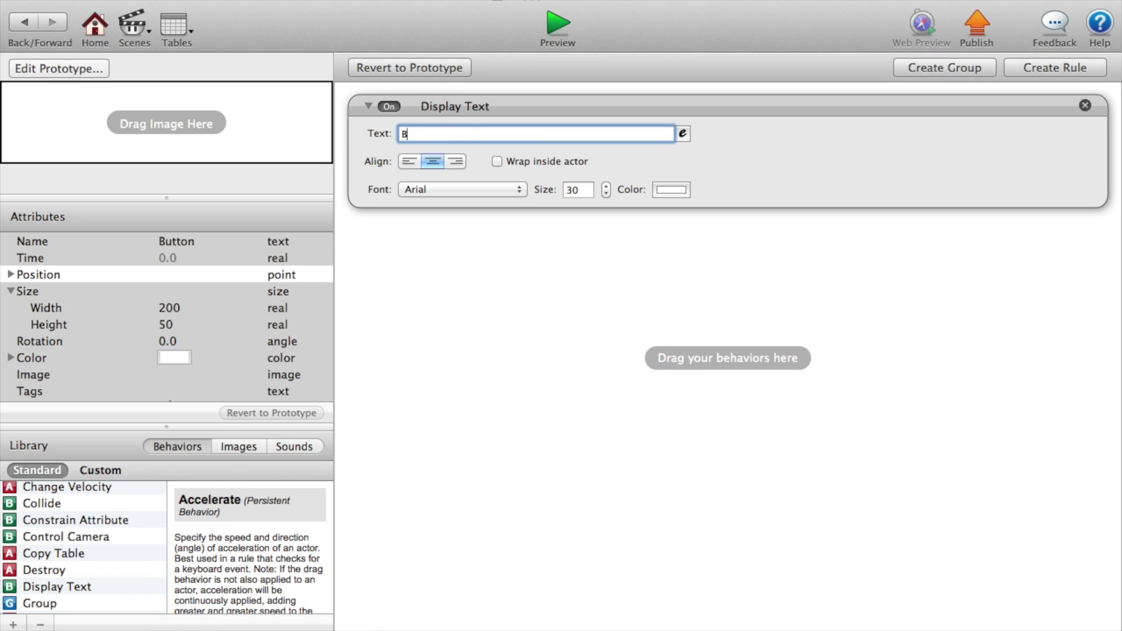
{"action": "type", "text": "ack"}
{"action": "key", "text": "Return"}
{"action": "left_click", "coordinate": [466, 232]}
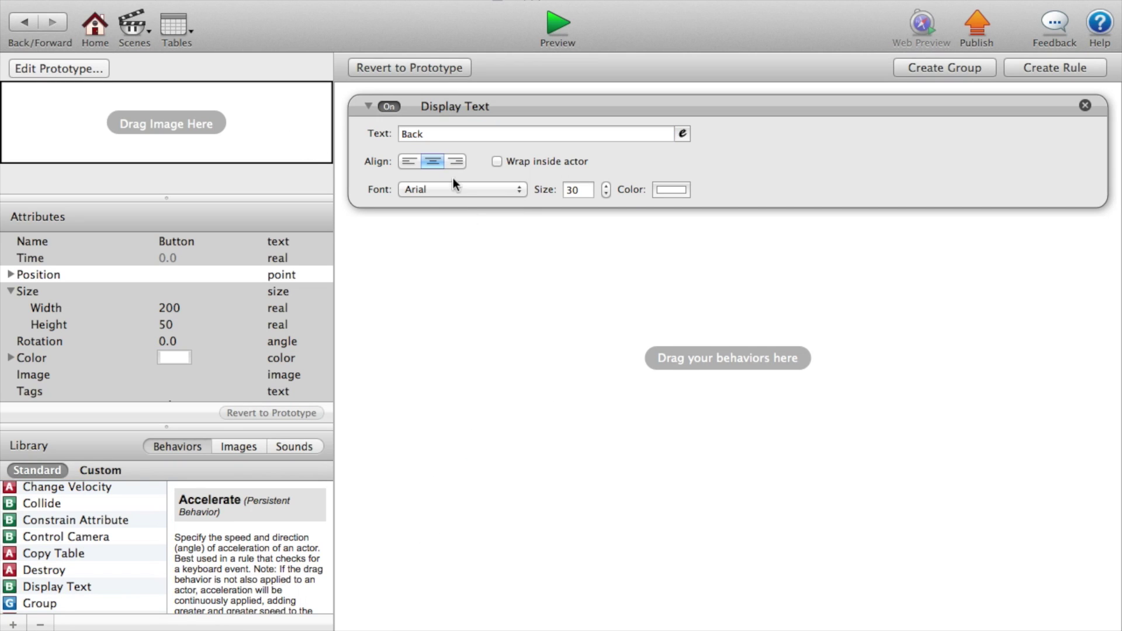
- Set the color of the "Back" display text to black
{"action": "left_click", "coordinate": [667, 190]}
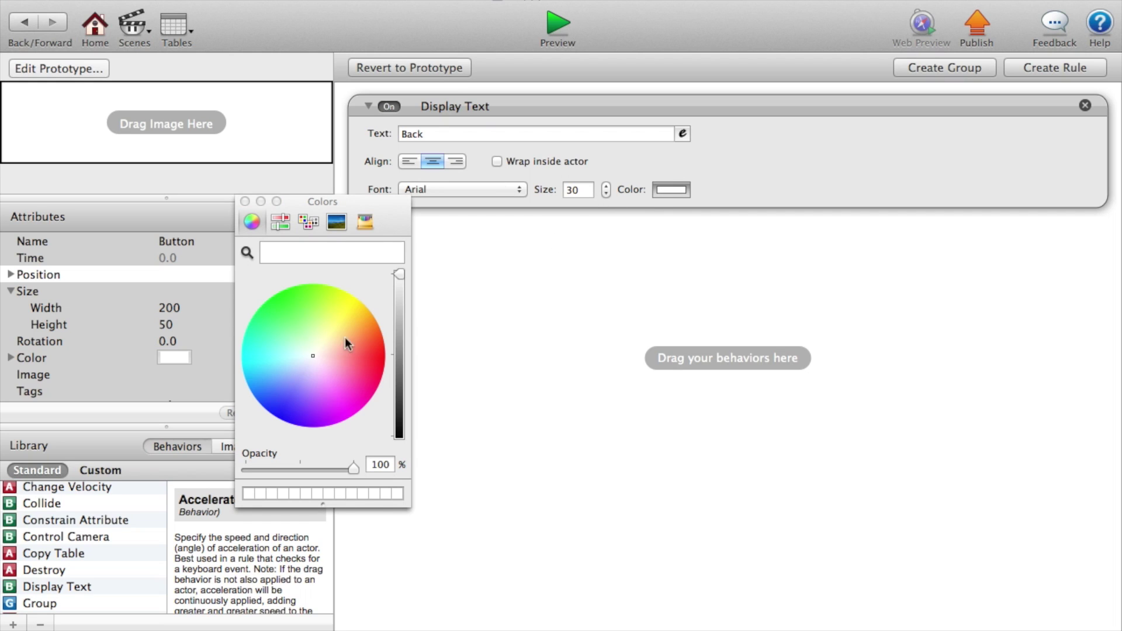
{"action": "left_click_drag", "start_coordinate": [400, 289], "coordinate": [399, 437]}
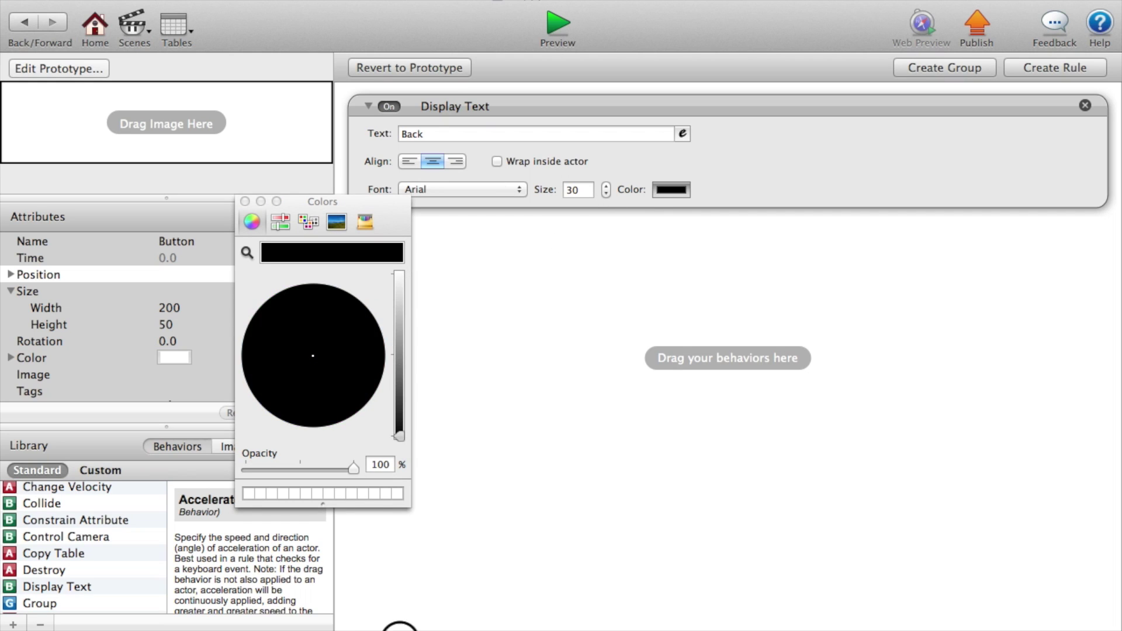
{"action": "left_click", "coordinate": [245, 202]}
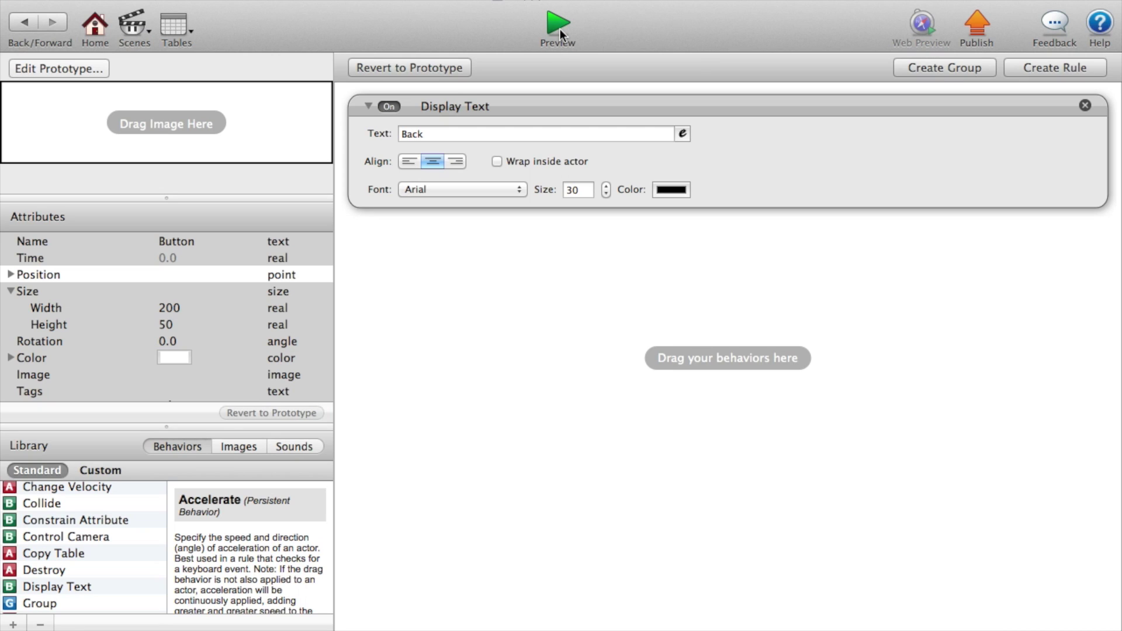
- Add a Rule to the "Back" button instance with the condition that touch is pressed
{"action": "scroll", "coordinate": [94, 538], "scroll_direction": "down", "scroll_amount": 10}
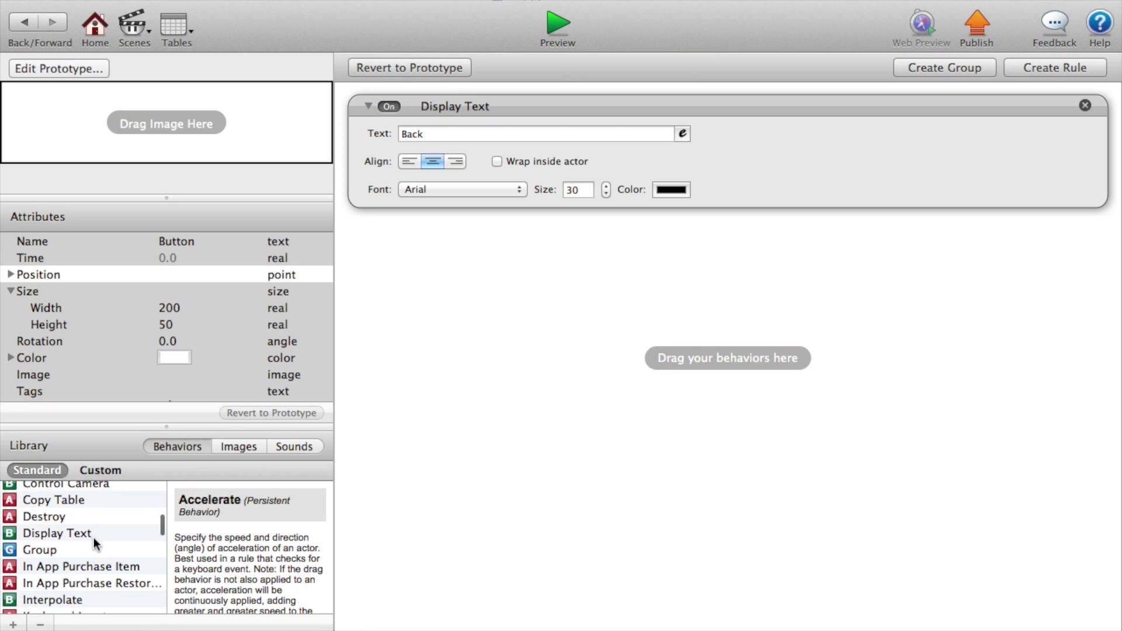
{"action": "left_click_drag", "start_coordinate": [64, 514], "coordinate": [450, 386]}
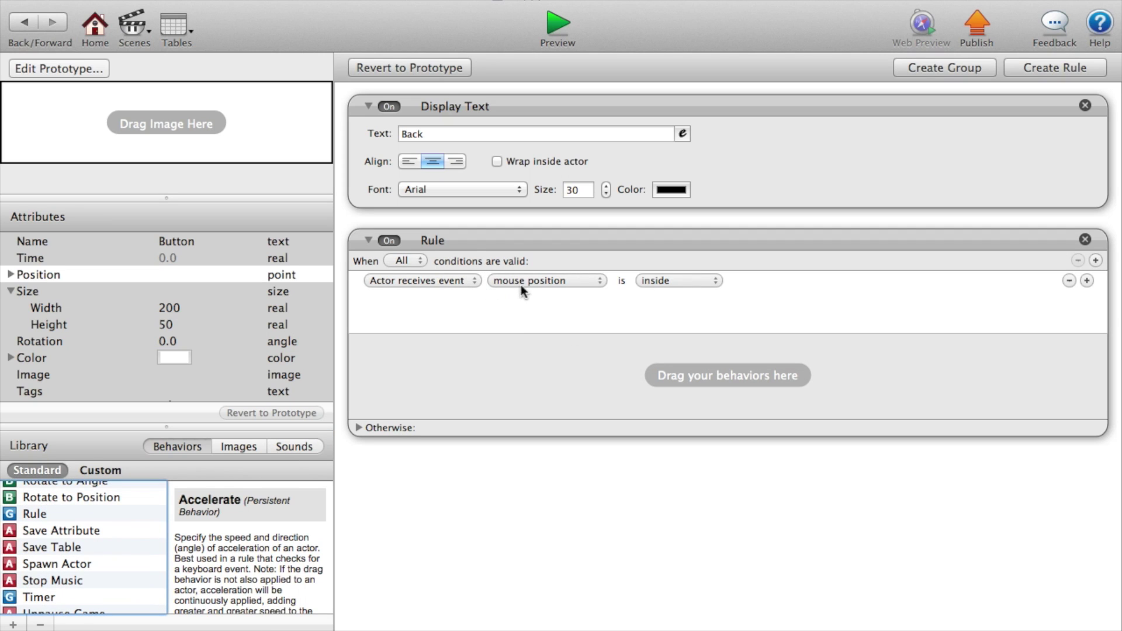
{"action": "left_click", "coordinate": [560, 281]}
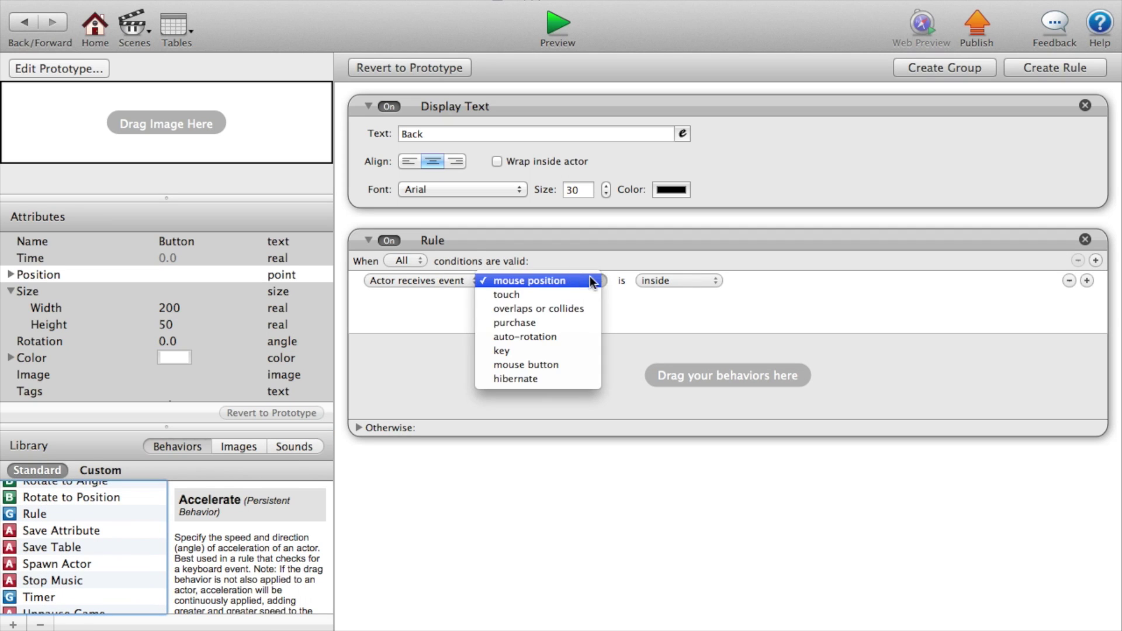
{"action": "left_click", "coordinate": [564, 296]}
- Add a Change Scene behavior inside the "Back" button's touch rule and set it to go to Home
{"action": "scroll", "coordinate": [131, 498], "scroll_direction": "up", "scroll_amount": 15}
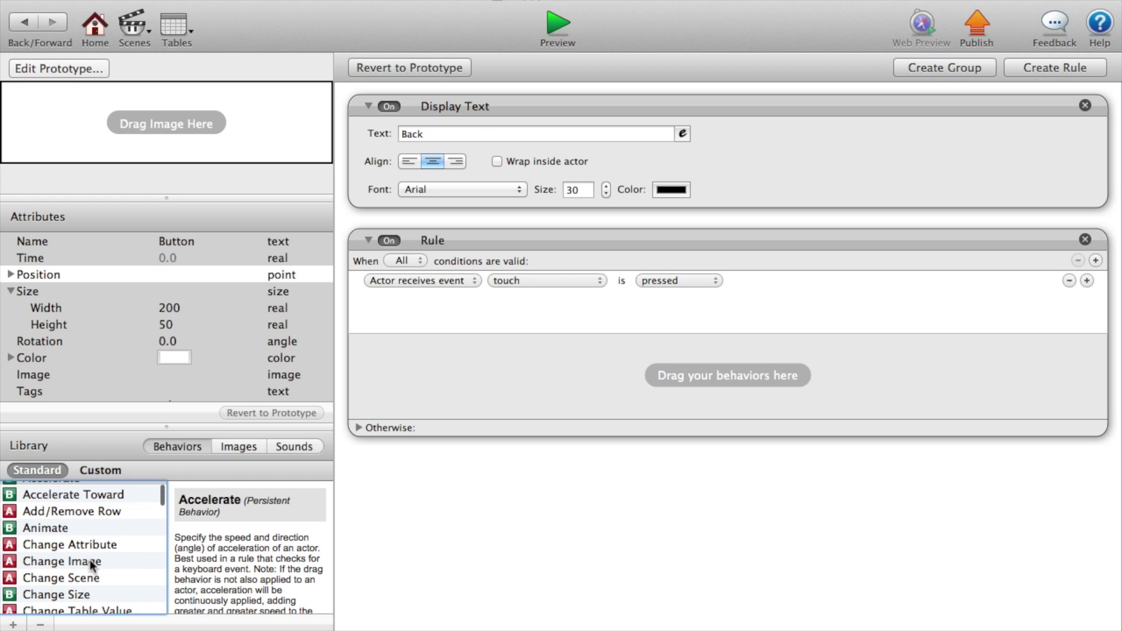
{"action": "left_click_drag", "start_coordinate": [92, 577], "coordinate": [511, 394]}
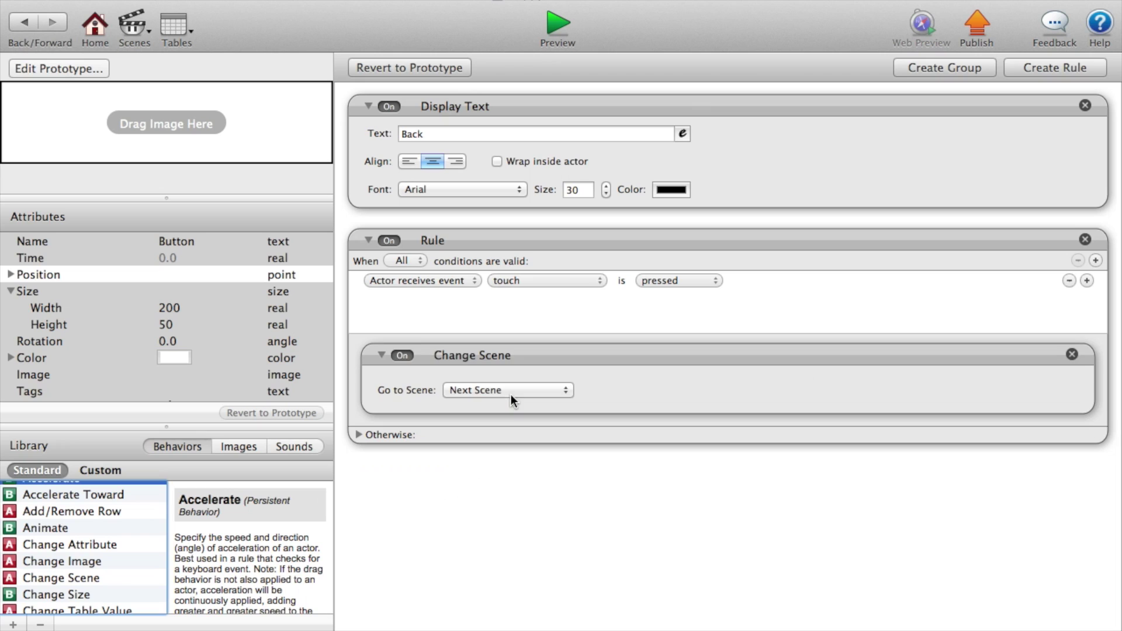
{"action": "left_click", "coordinate": [549, 391]}
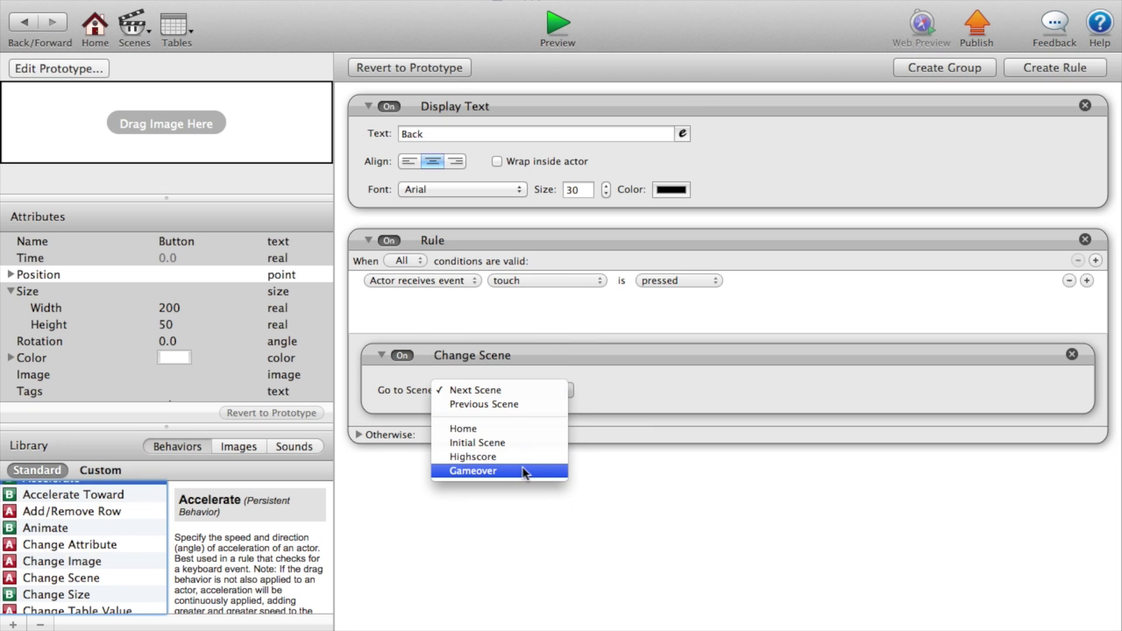
{"action": "left_click", "coordinate": [510, 428]}
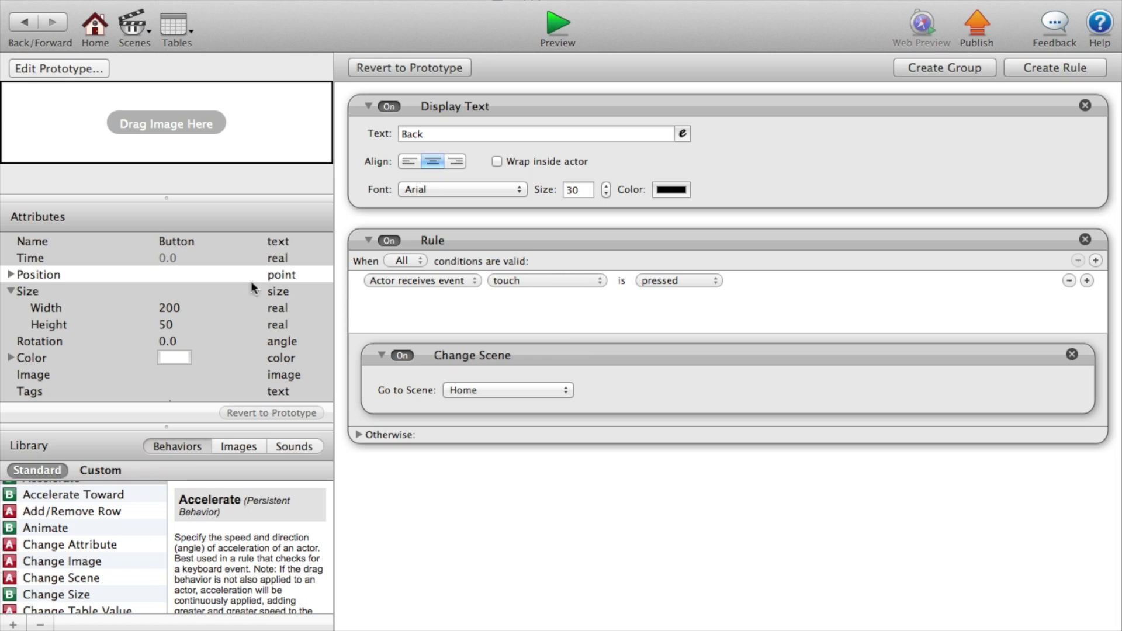
- Open the Initial Scene and bring up the Player instance's rule for when game.Game Over is true
{"action": "left_click", "coordinate": [99, 35]}
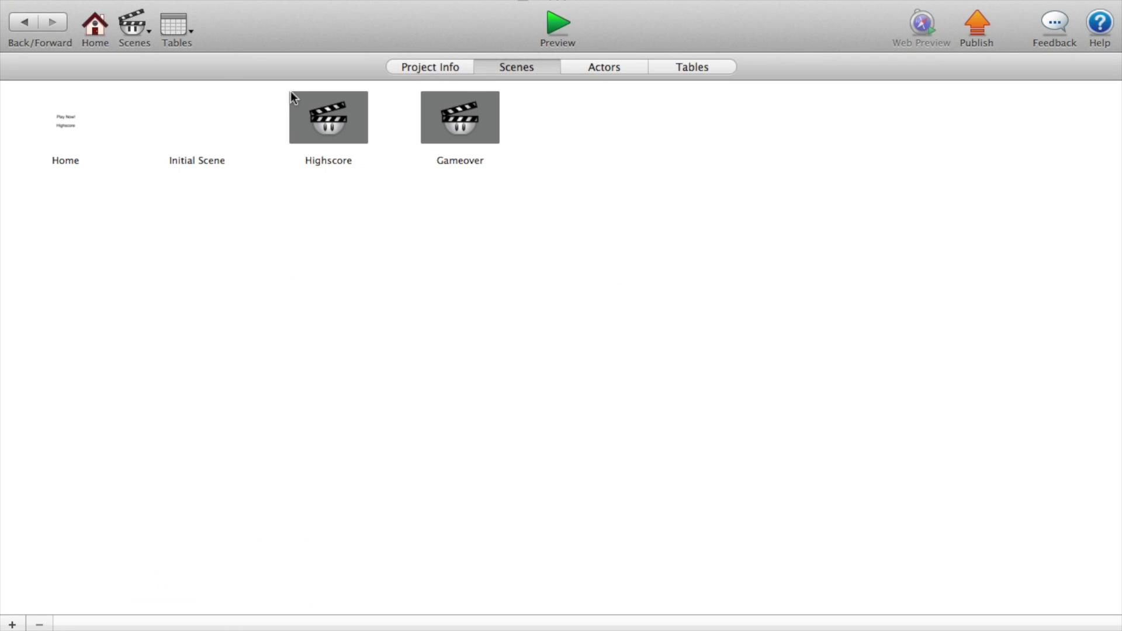
{"action": "double_click", "coordinate": [208, 120]}
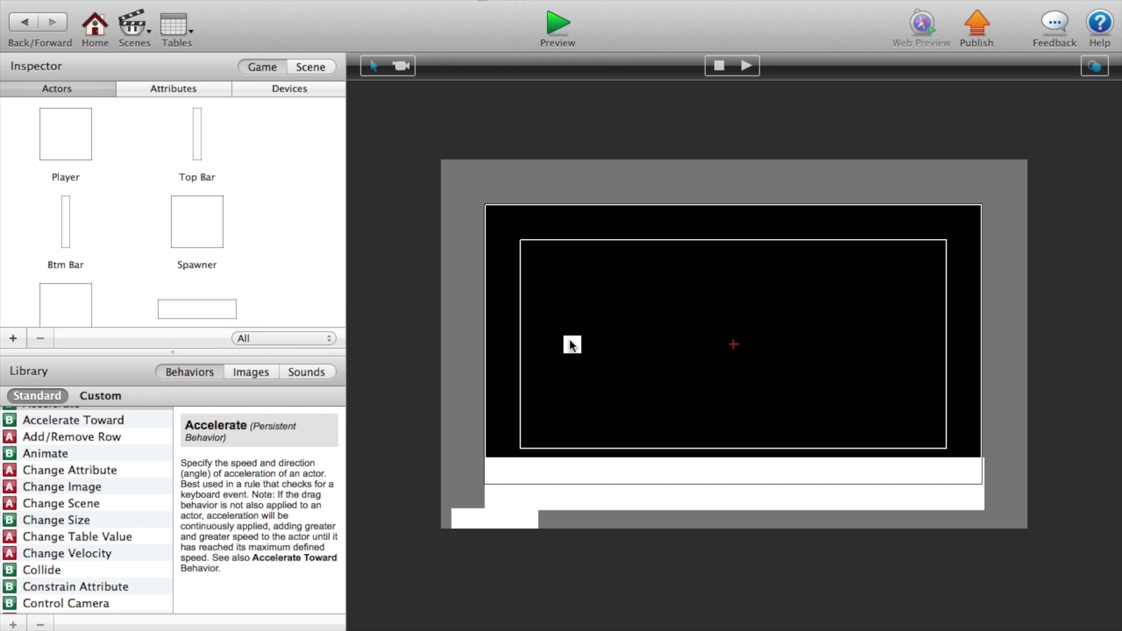
{"action": "double_click", "coordinate": [571, 345]}
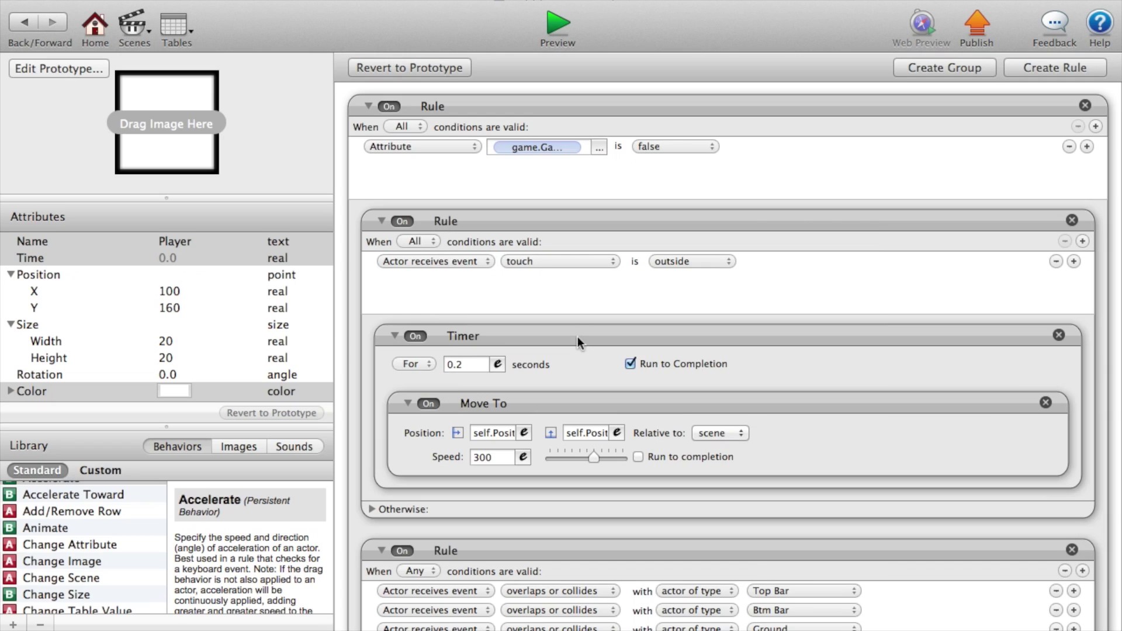
{"action": "left_click", "coordinate": [577, 336]}
{"action": "scroll", "coordinate": [580, 329], "scroll_direction": "down", "scroll_amount": 10}
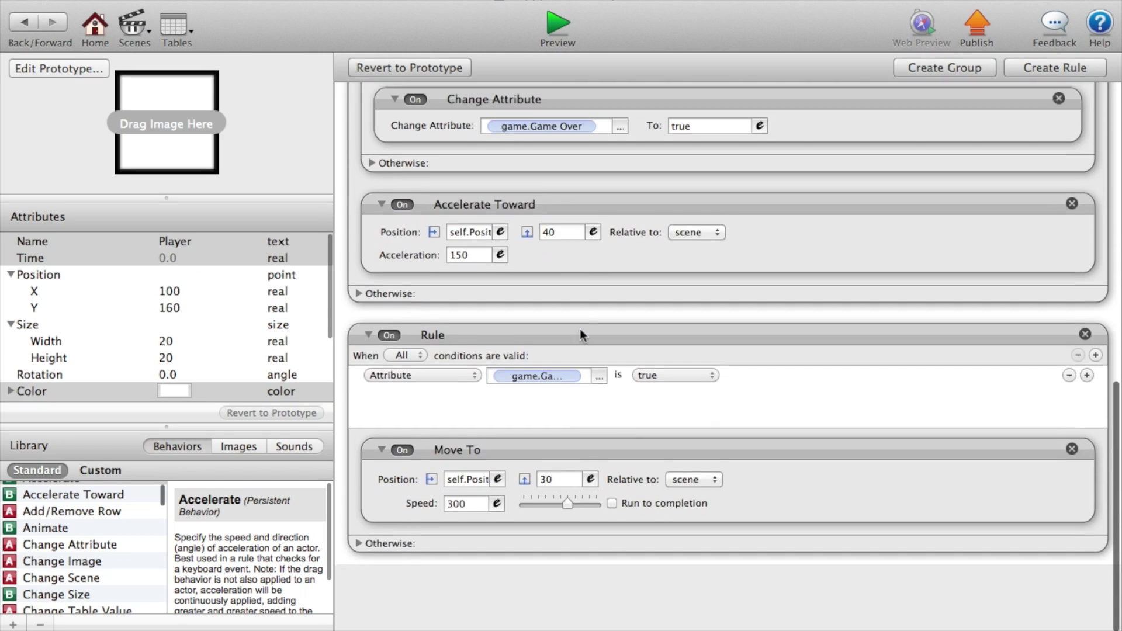
{"action": "scroll", "coordinate": [580, 328], "scroll_direction": "up", "scroll_amount": 3}
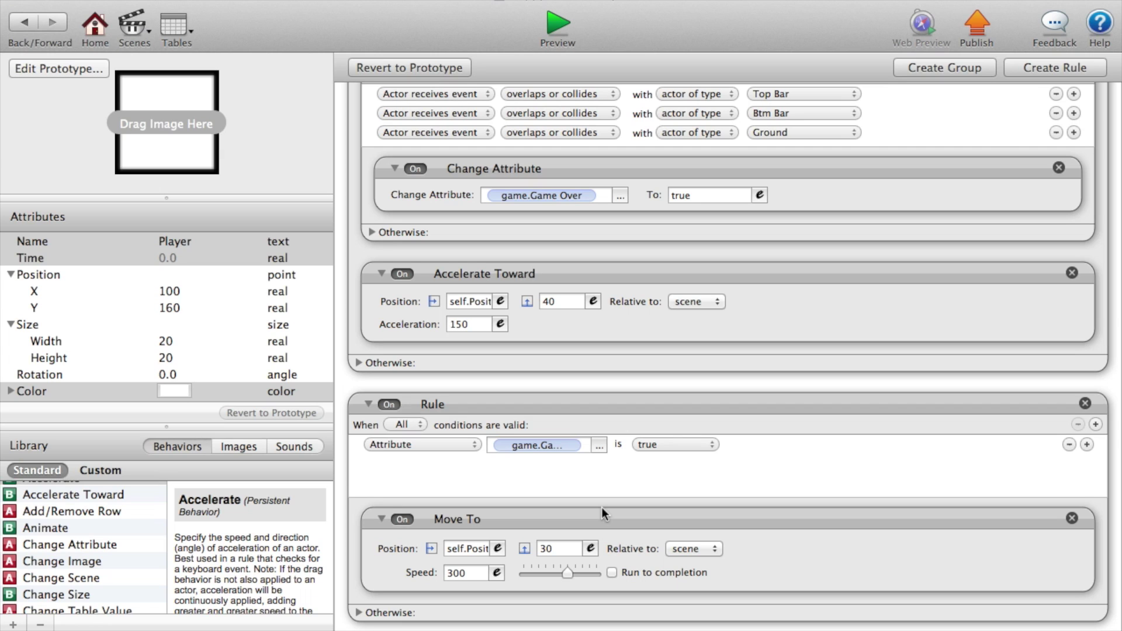
- Add a Timer below Move To in the Player's Game Over is true rule, set to run After 2 seconds
{"action": "scroll", "coordinate": [58, 561], "scroll_direction": "down", "scroll_amount": 10}
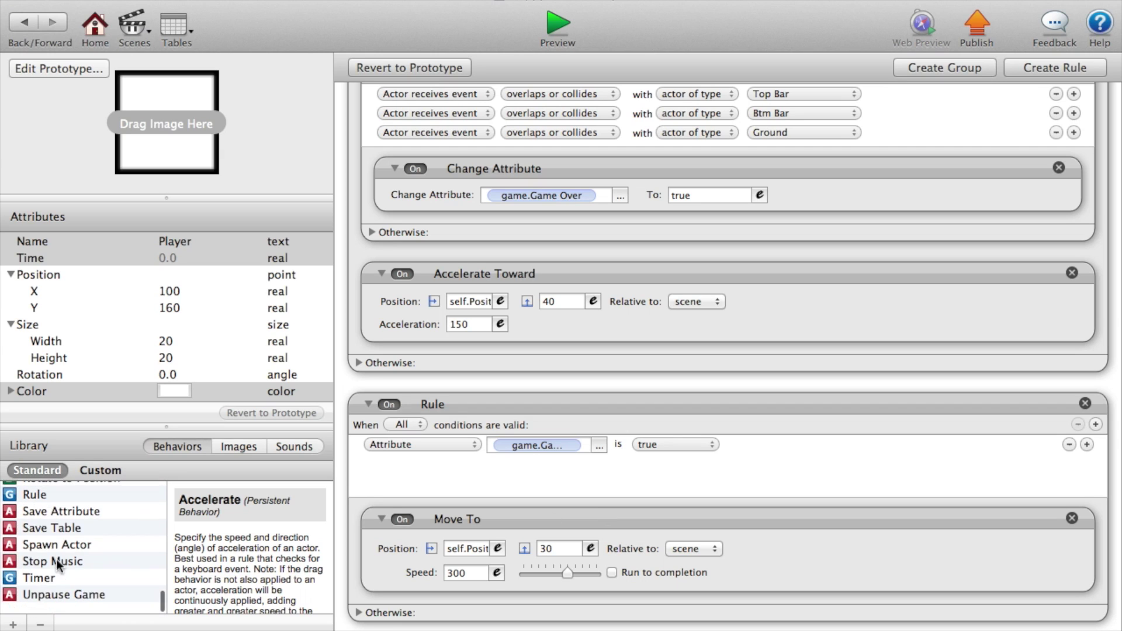
{"action": "left_click_drag", "start_coordinate": [56, 590], "coordinate": [510, 612]}
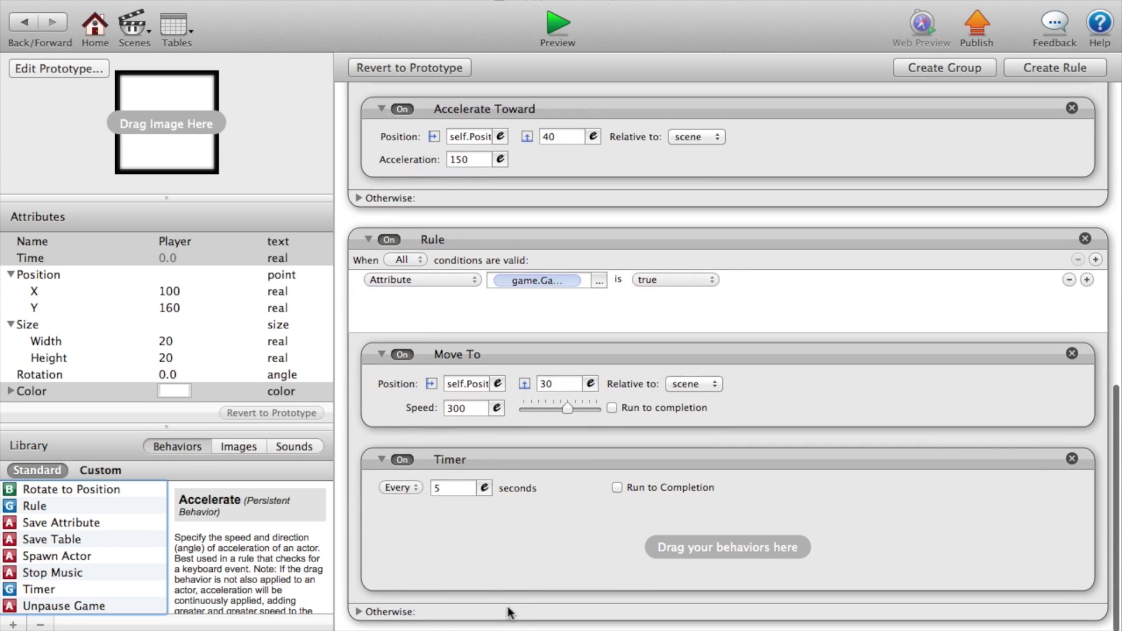
{"action": "left_click", "coordinate": [402, 488]}
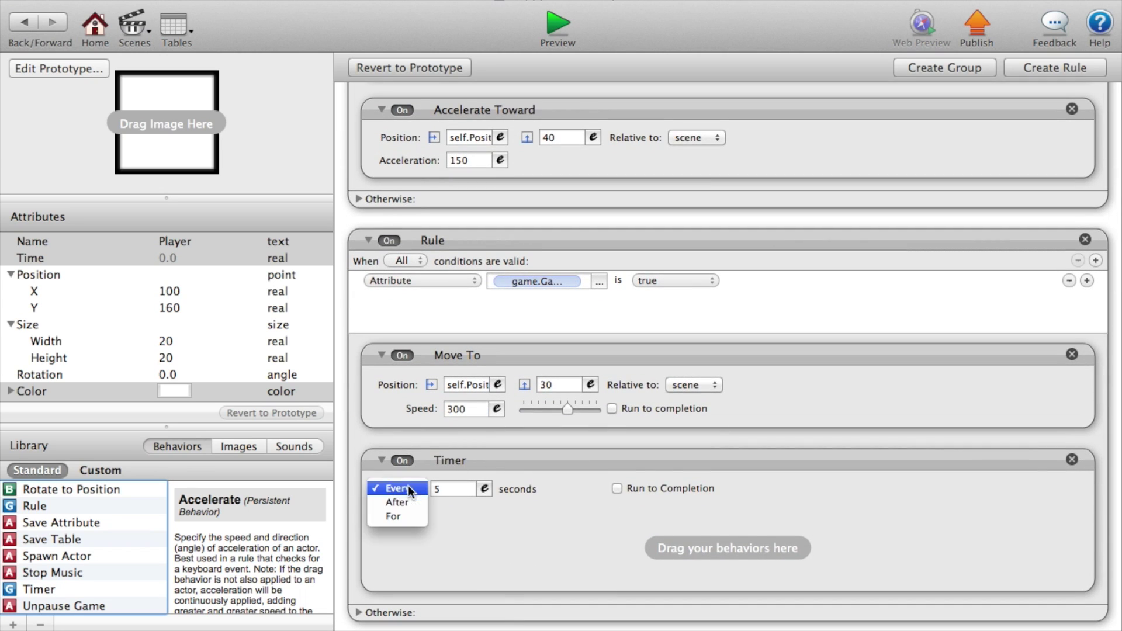
{"action": "left_click", "coordinate": [408, 503]}
{"action": "left_click", "coordinate": [452, 489]}
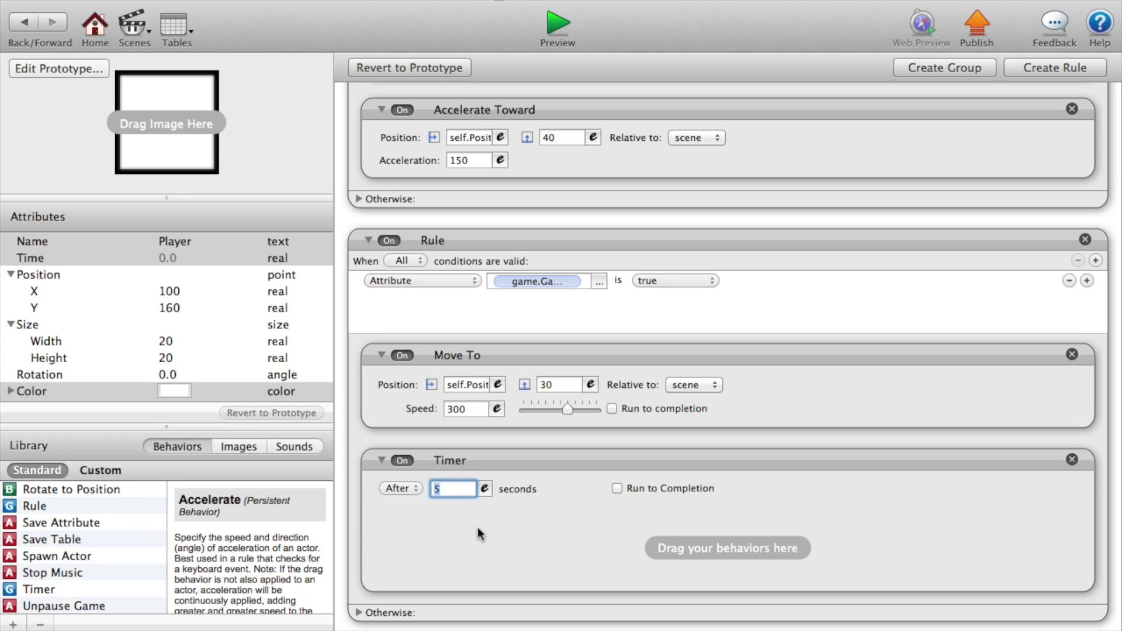
{"action": "type", "text": "2"}
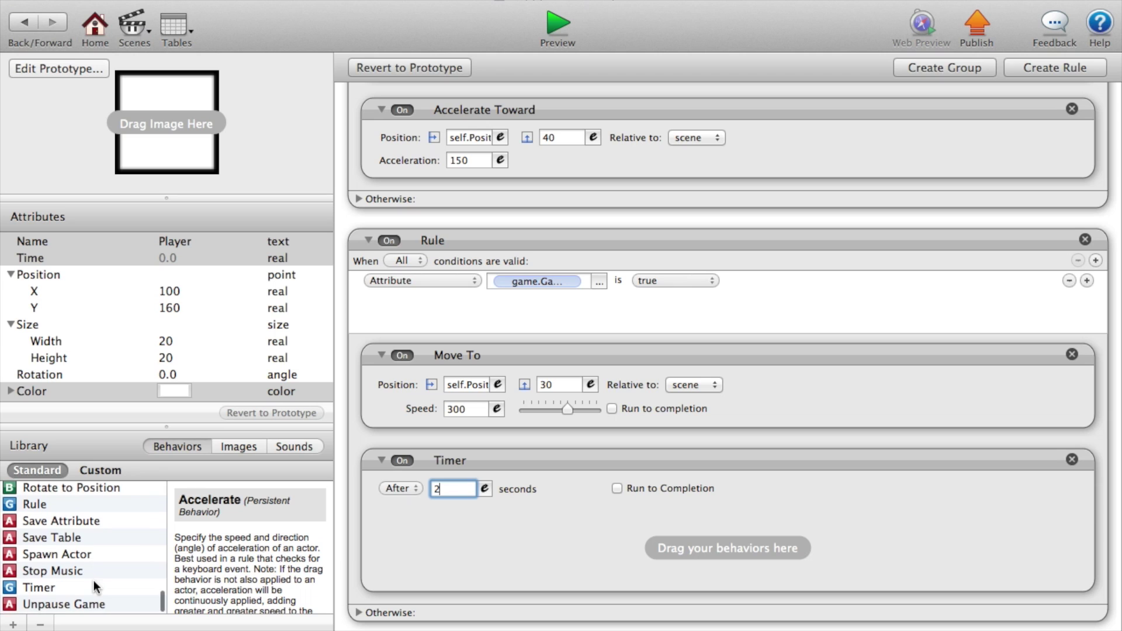
- Add a Change Scene behavior inside the 2-second Timer and set it to go to Gameover
{"action": "scroll", "coordinate": [79, 544], "scroll_direction": "up", "scroll_amount": 5}
{"action": "scroll", "coordinate": [78, 541], "scroll_direction": "up", "scroll_amount": 8}
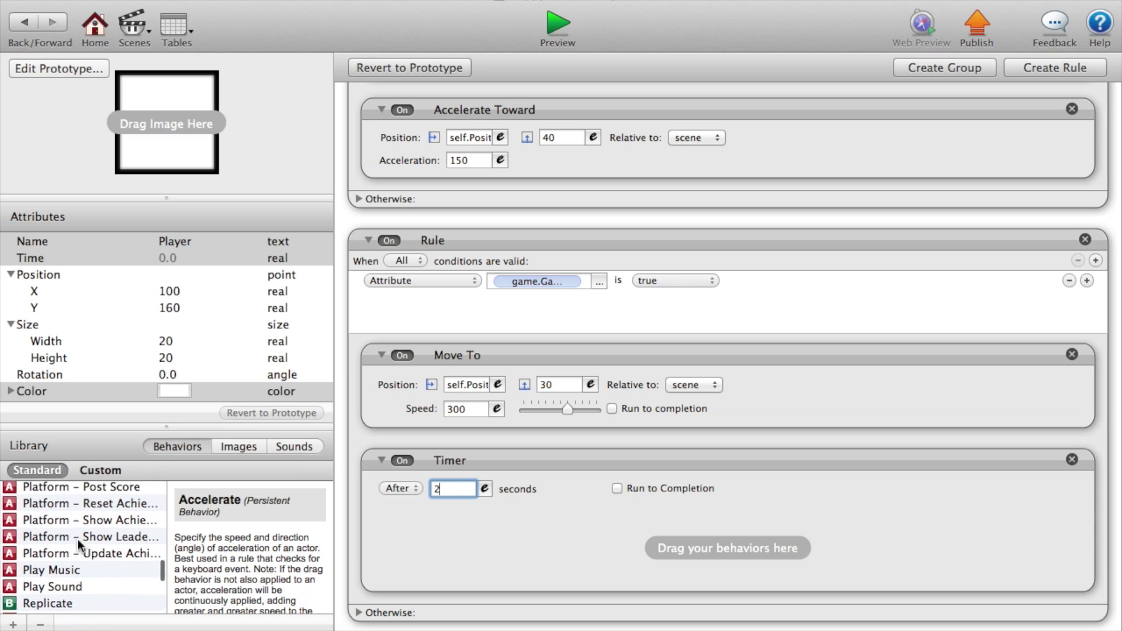
{"action": "scroll", "coordinate": [80, 545], "scroll_direction": "up", "scroll_amount": 2}
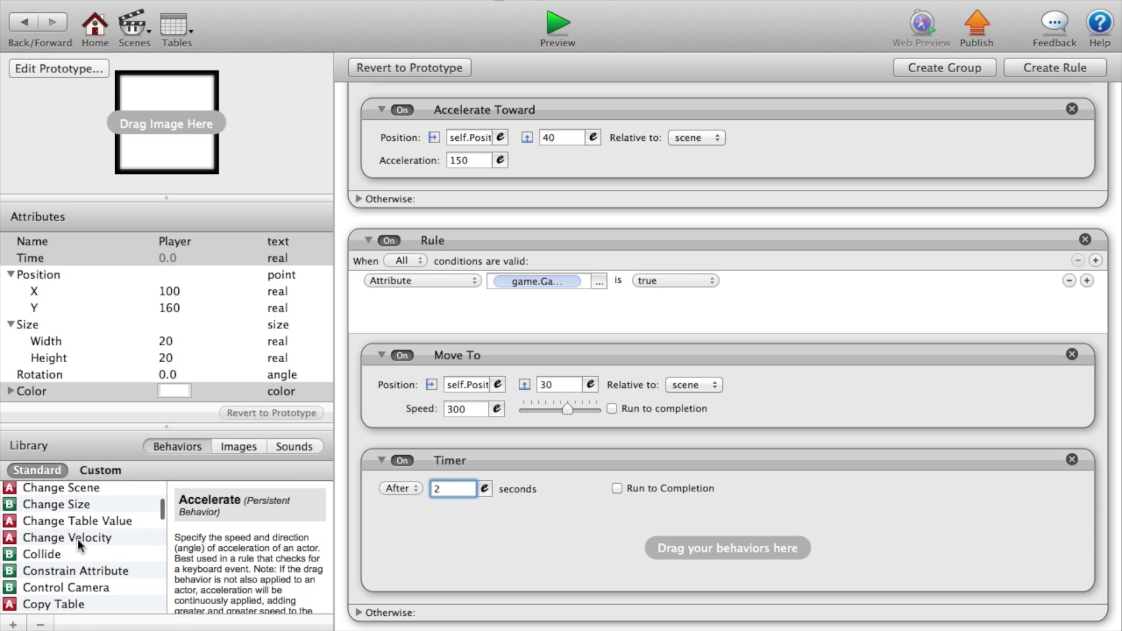
{"action": "left_click", "coordinate": [79, 491]}
{"action": "left_click_drag", "start_coordinate": [78, 493], "coordinate": [584, 587]}
{"action": "left_click", "coordinate": [543, 563]}
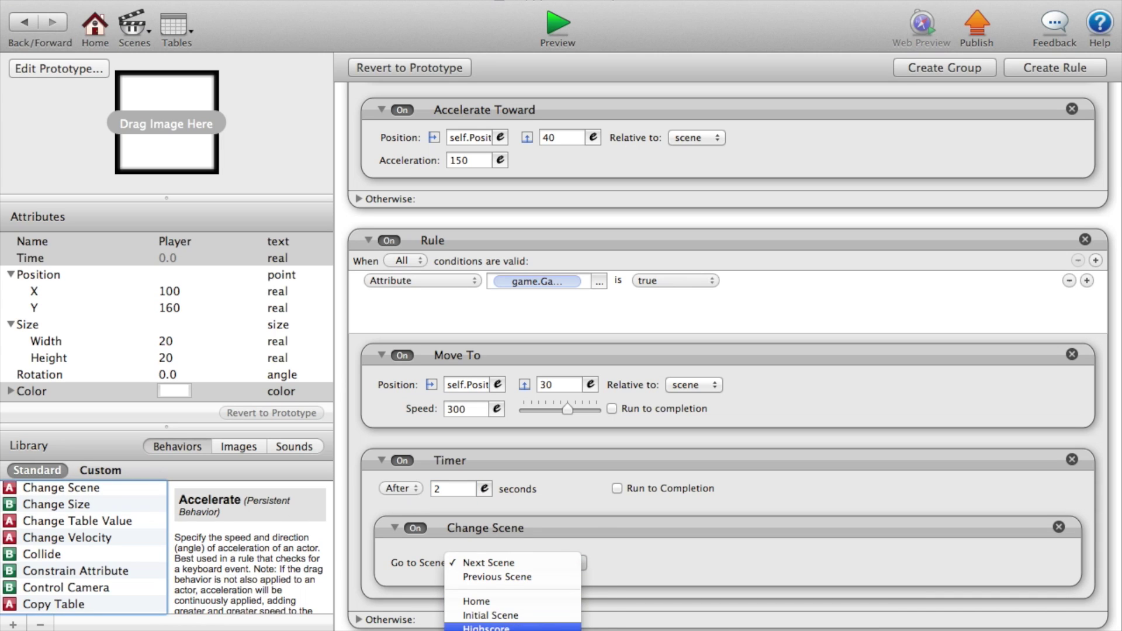
{"action": "left_click", "coordinate": [508, 629]}
{"action": "left_click", "coordinate": [627, 532]}
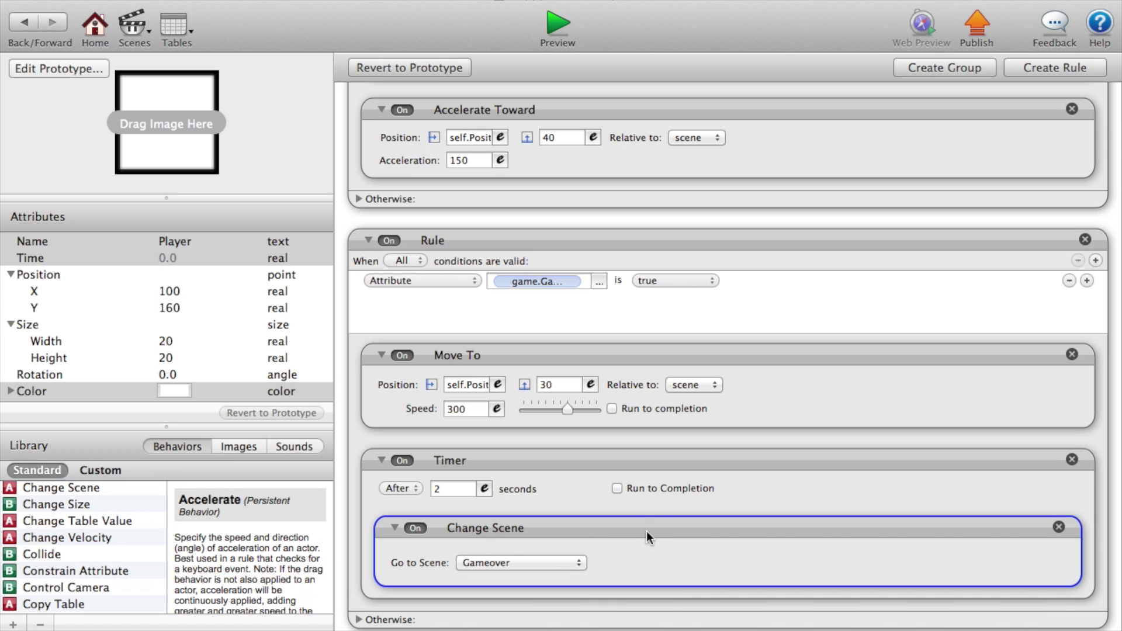
{"action": "left_click", "coordinate": [573, 482]}
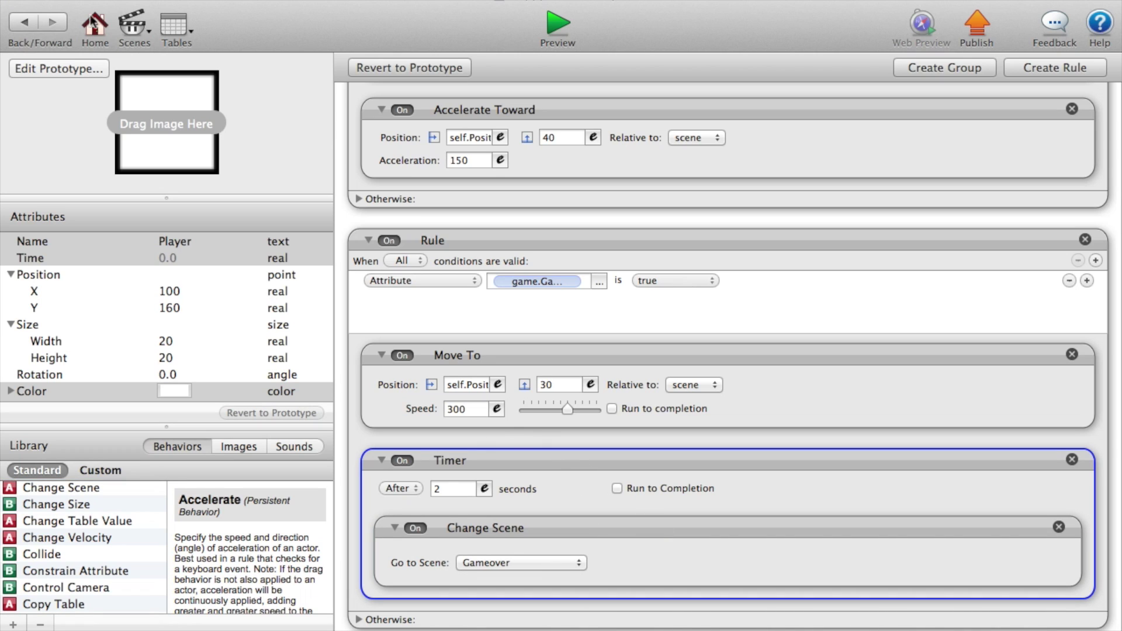
- Open the Gameover scene, place a Button instance just below its center and unlock the instance's behaviors for editing
{"action": "left_click", "coordinate": [145, 36]}
{"action": "left_click", "coordinate": [208, 176]}
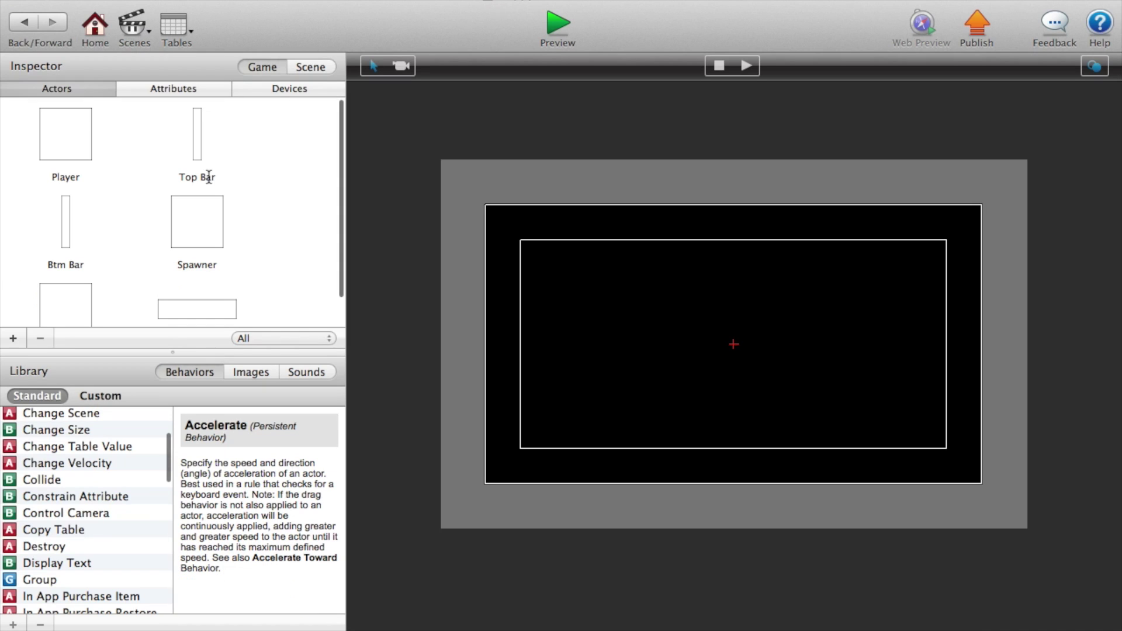
{"action": "scroll", "coordinate": [83, 535], "scroll_direction": "down", "scroll_amount": 10}
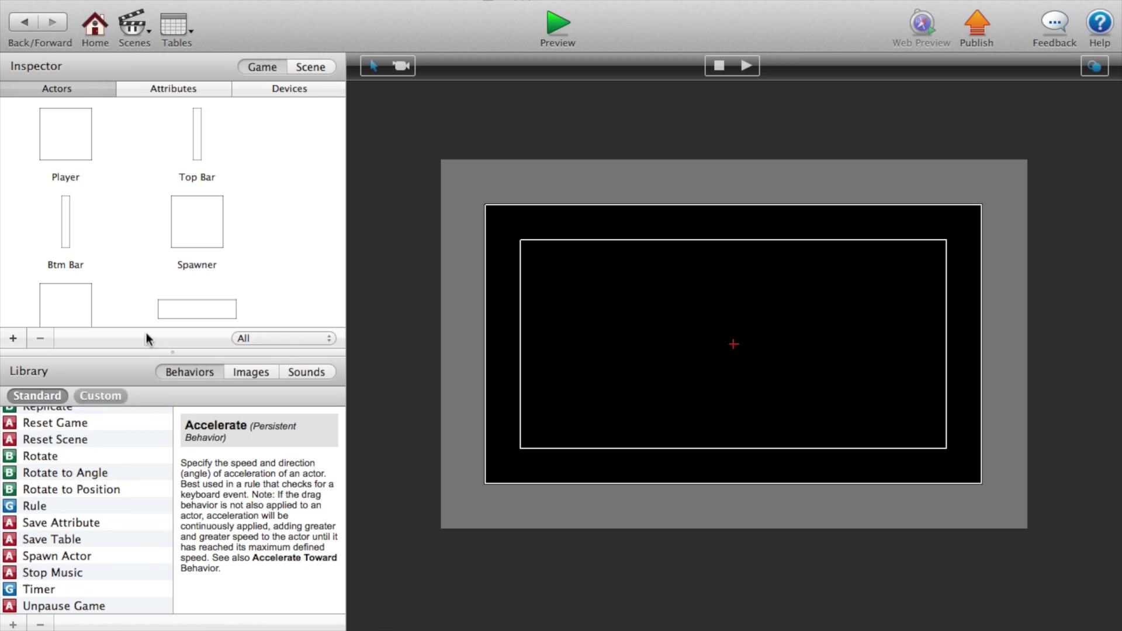
{"action": "left_click_drag", "start_coordinate": [198, 300], "coordinate": [705, 372]}
{"action": "left_click", "coordinate": [704, 343]}
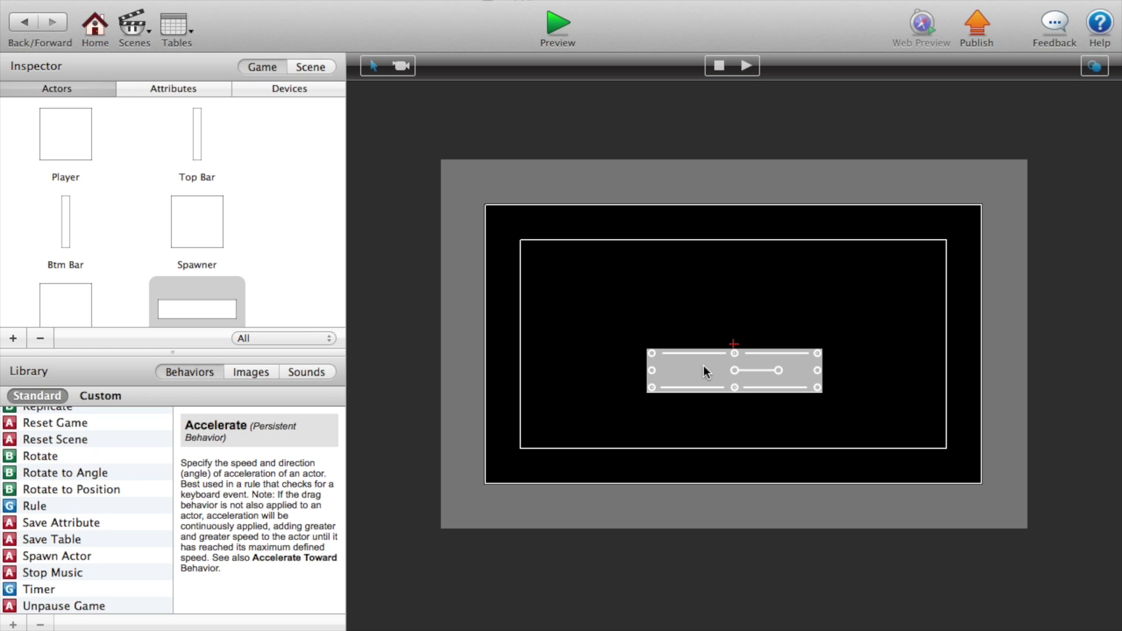
{"action": "double_click", "coordinate": [691, 370]}
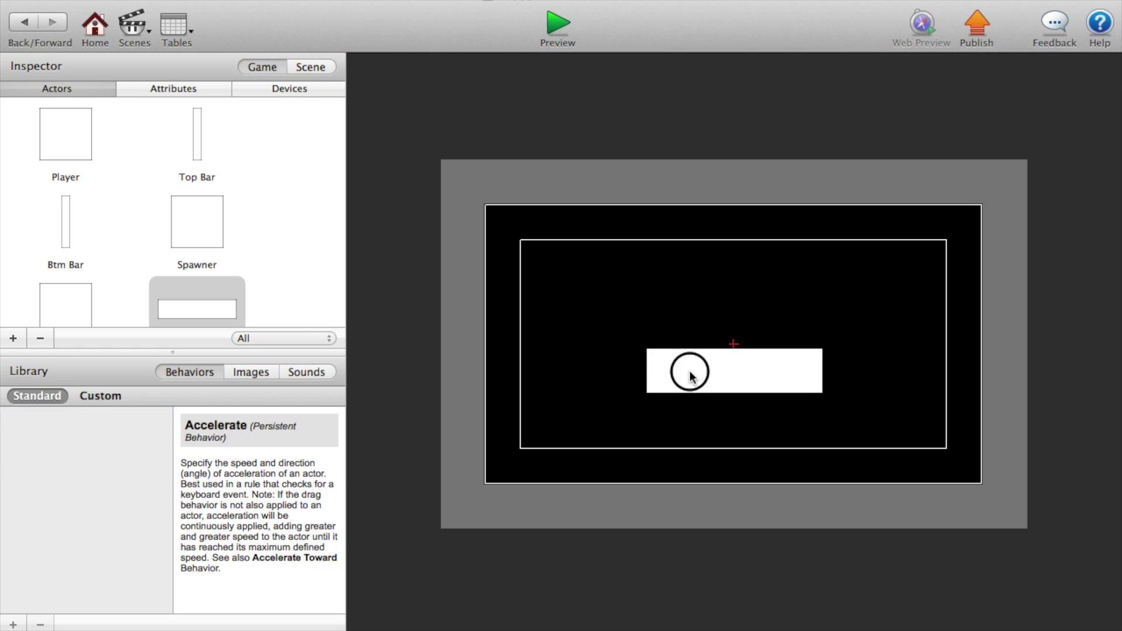
{"action": "left_click", "coordinate": [696, 318]}
- Add a Display Text behavior to the Gameover scene's Button instance and set its text to "Play Again!"
{"action": "scroll", "coordinate": [111, 531], "scroll_direction": "up", "scroll_amount": 5}
{"action": "scroll", "coordinate": [111, 530], "scroll_direction": "down", "scroll_amount": 3}
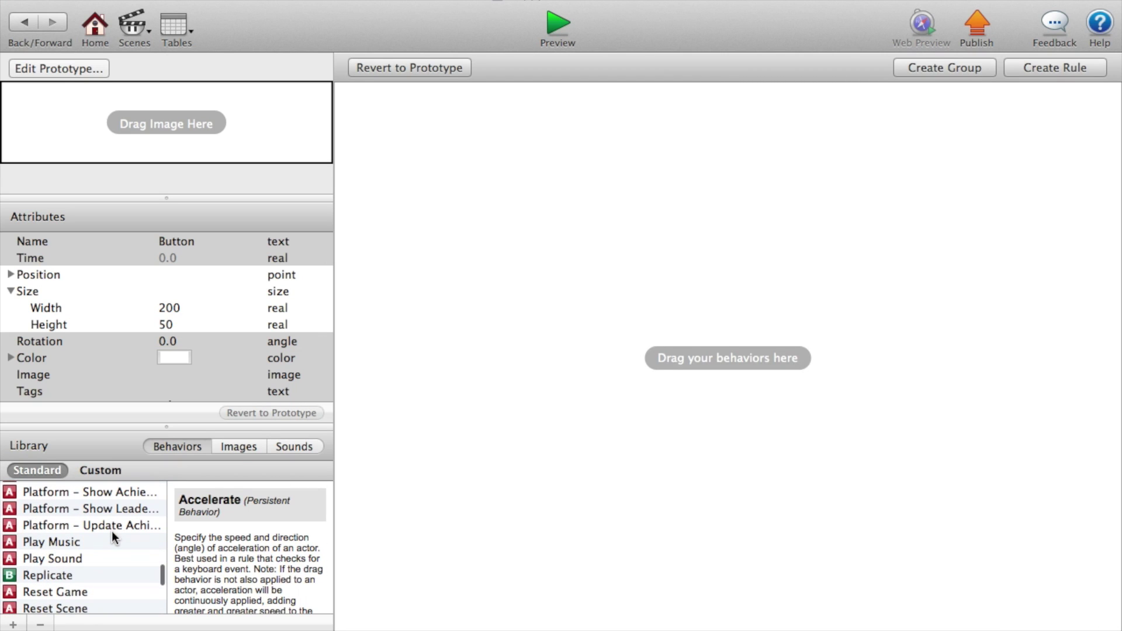
{"action": "scroll", "coordinate": [110, 551], "scroll_direction": "up", "scroll_amount": 10}
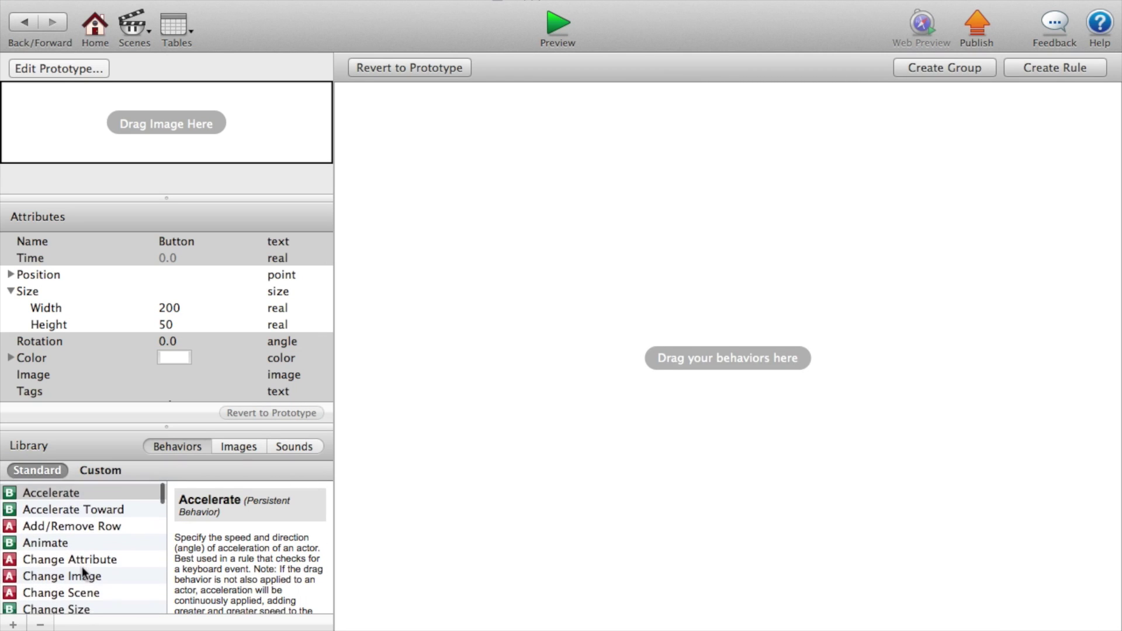
{"action": "scroll", "coordinate": [64, 567], "scroll_direction": "down", "scroll_amount": 5}
{"action": "left_click_drag", "start_coordinate": [64, 568], "coordinate": [622, 387]}
{"action": "left_click", "coordinate": [514, 129]}
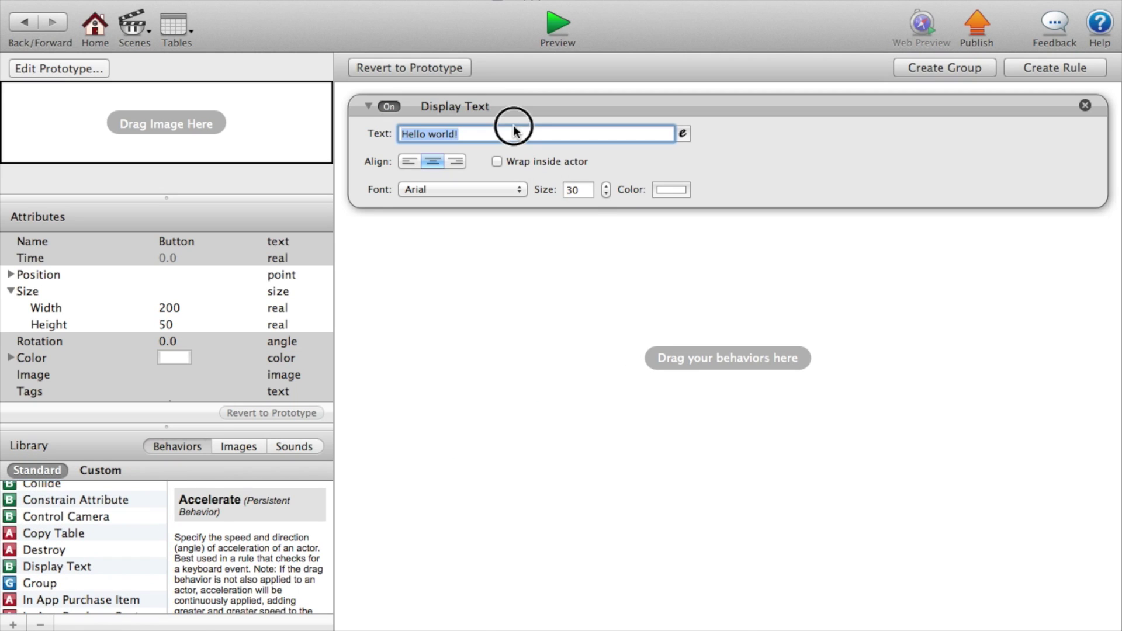
{"action": "type", "text": "P"}
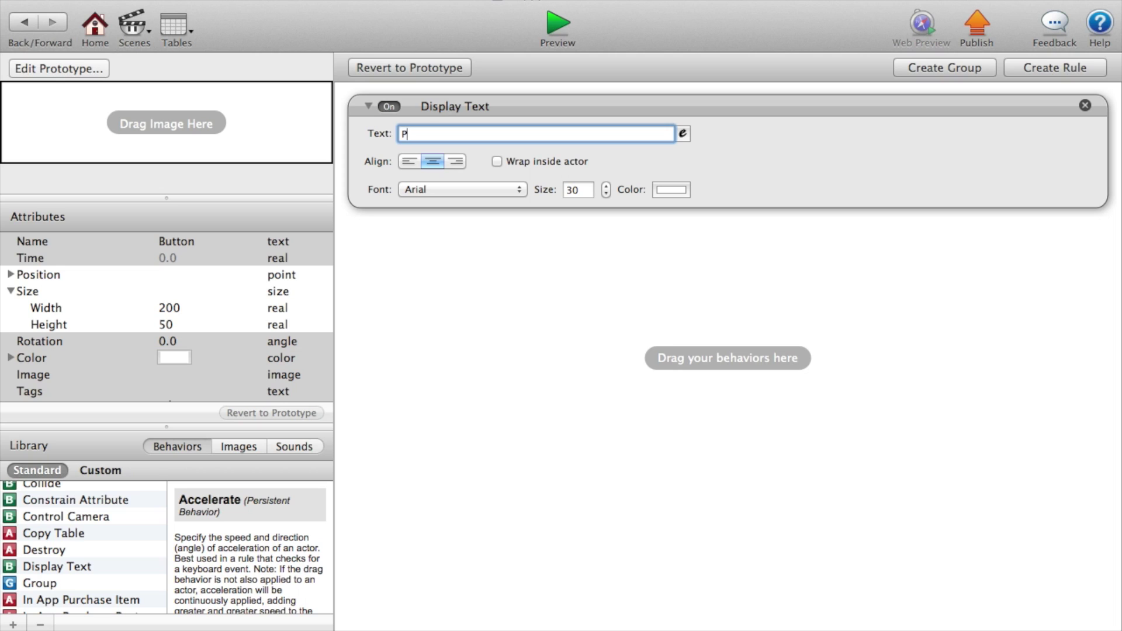
{"action": "type", "text": "lay Again!"}
{"action": "left_click", "coordinate": [627, 248]}
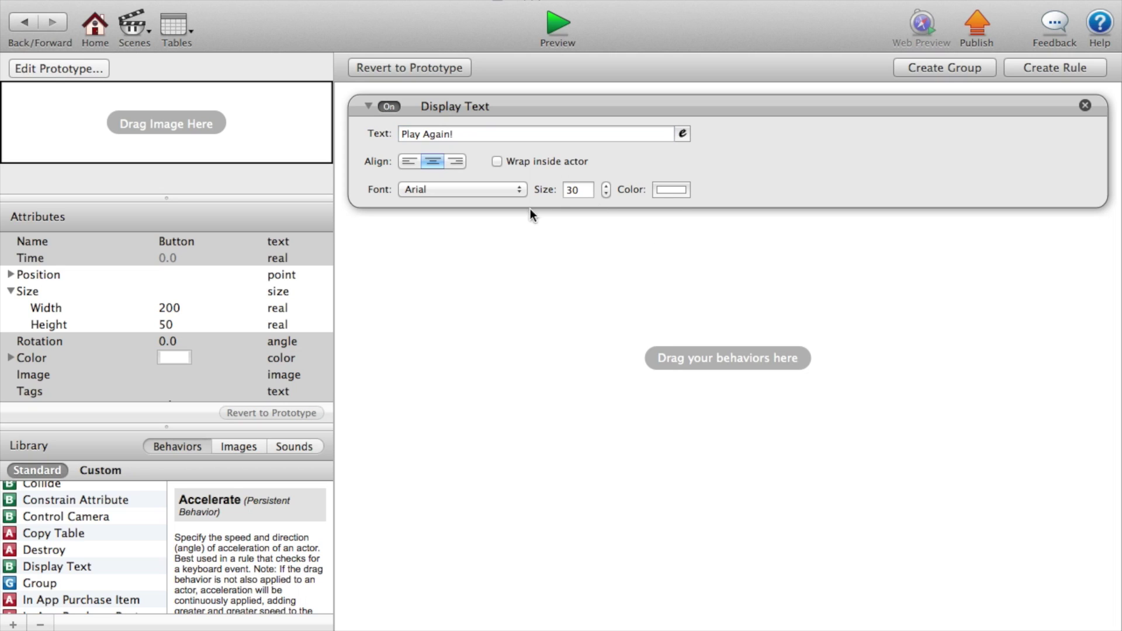
- Set the color of the "Play Again!" display text to black
{"action": "left_click", "coordinate": [676, 193]}
{"action": "left_click_drag", "start_coordinate": [401, 296], "coordinate": [399, 436]}
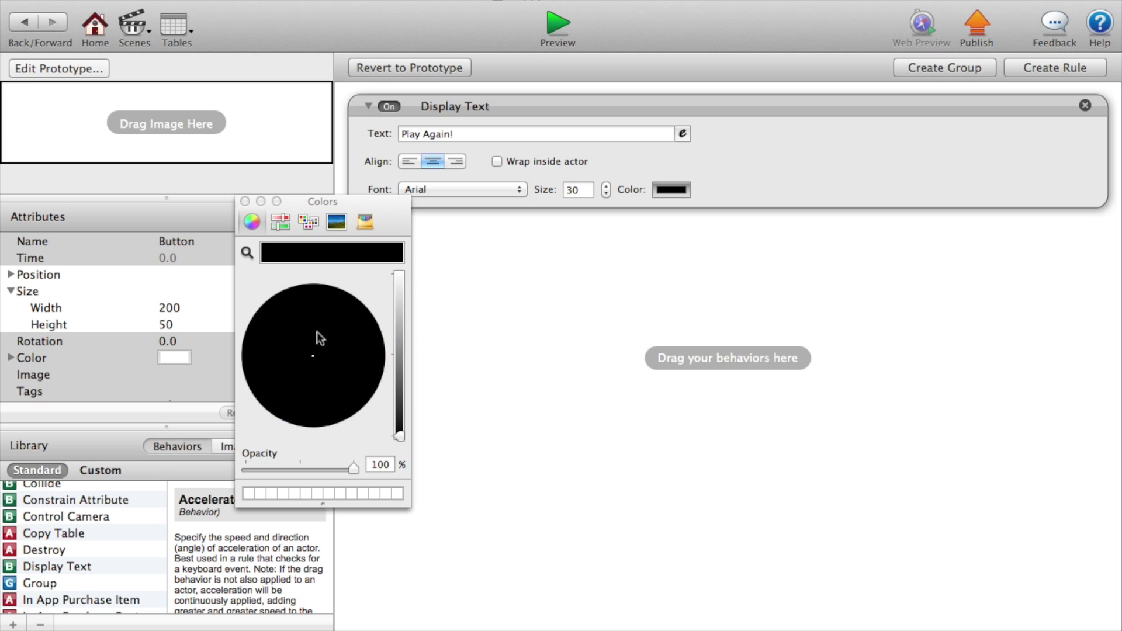
{"action": "left_click", "coordinate": [246, 201]}
- Add a Change Scene behavior to the "Play Again!" button and set it to go to Initial Scene
{"action": "scroll", "coordinate": [74, 560], "scroll_direction": "down", "scroll_amount": 5}
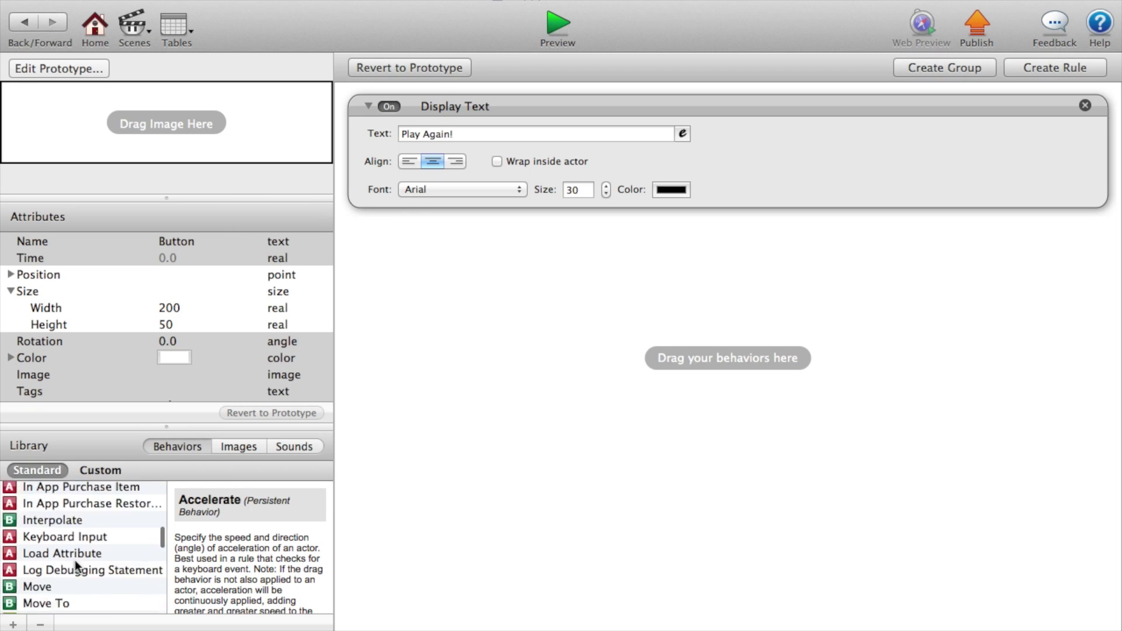
{"action": "scroll", "coordinate": [74, 560], "scroll_direction": "up", "scroll_amount": 3}
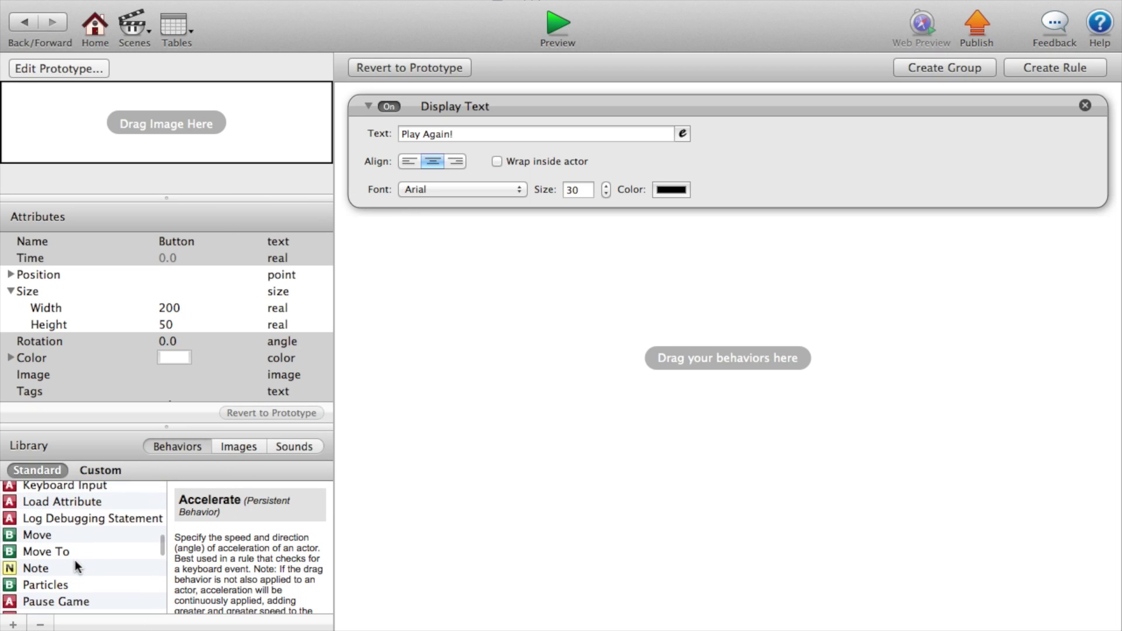
{"action": "scroll", "coordinate": [75, 560], "scroll_direction": "down", "scroll_amount": 10}
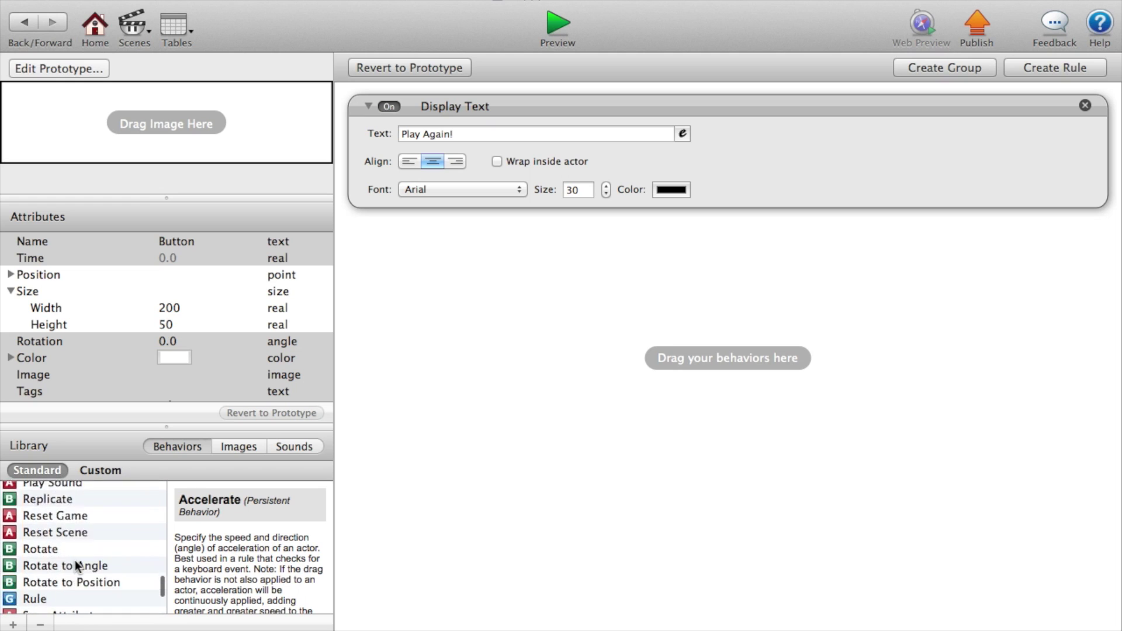
{"action": "scroll", "coordinate": [75, 560], "scroll_direction": "up", "scroll_amount": 15}
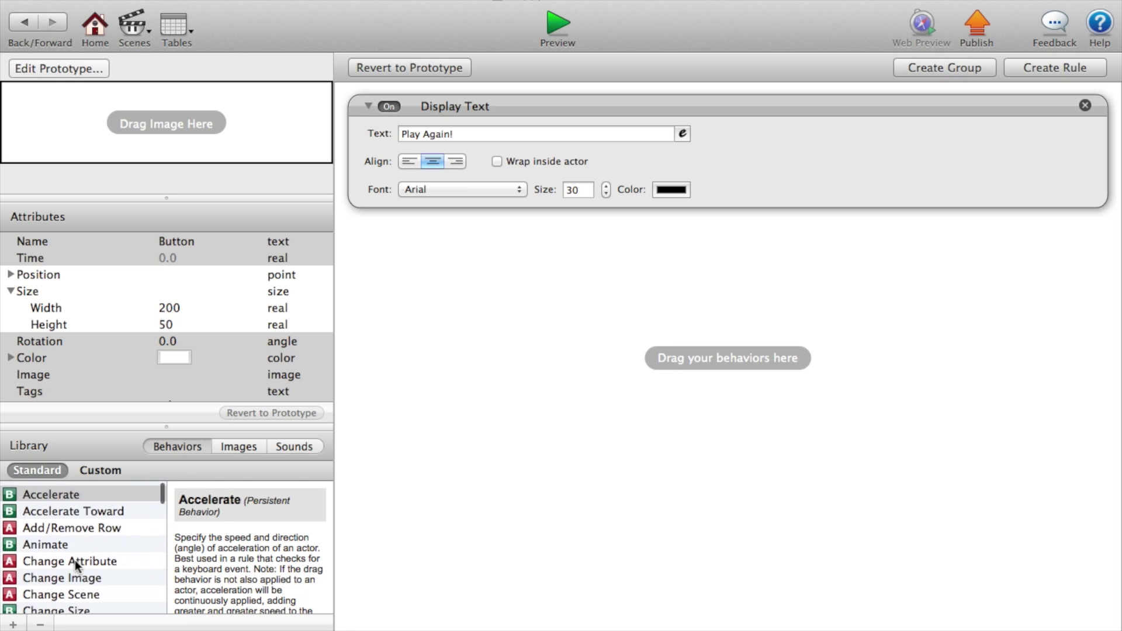
{"action": "left_click_drag", "start_coordinate": [83, 592], "coordinate": [748, 350]}
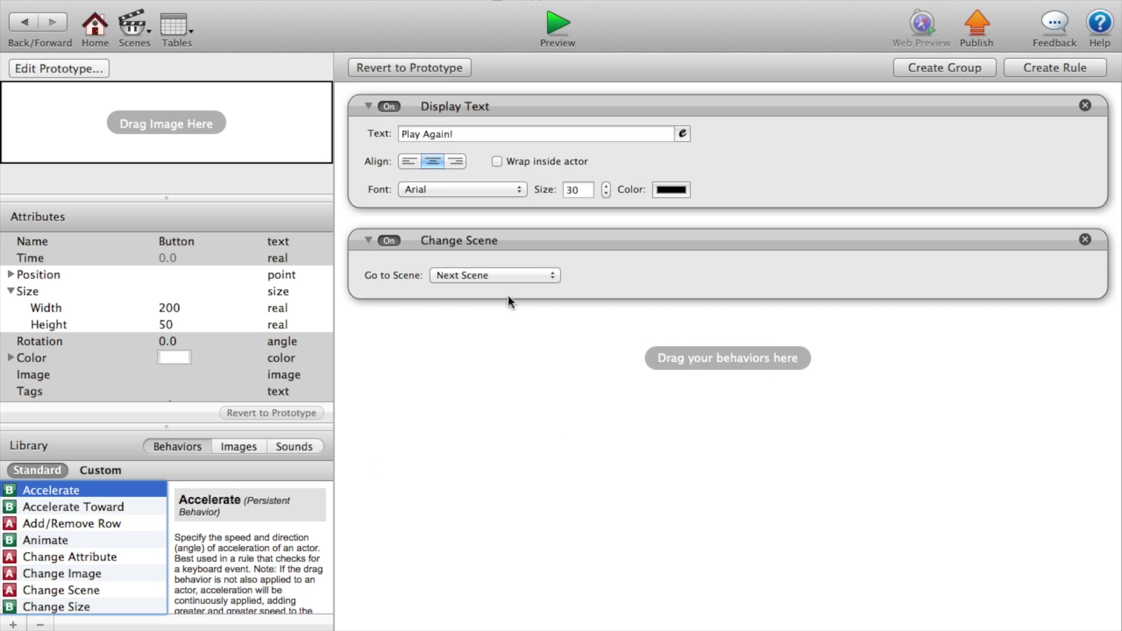
{"action": "left_click", "coordinate": [514, 278]}
{"action": "left_click", "coordinate": [495, 326]}
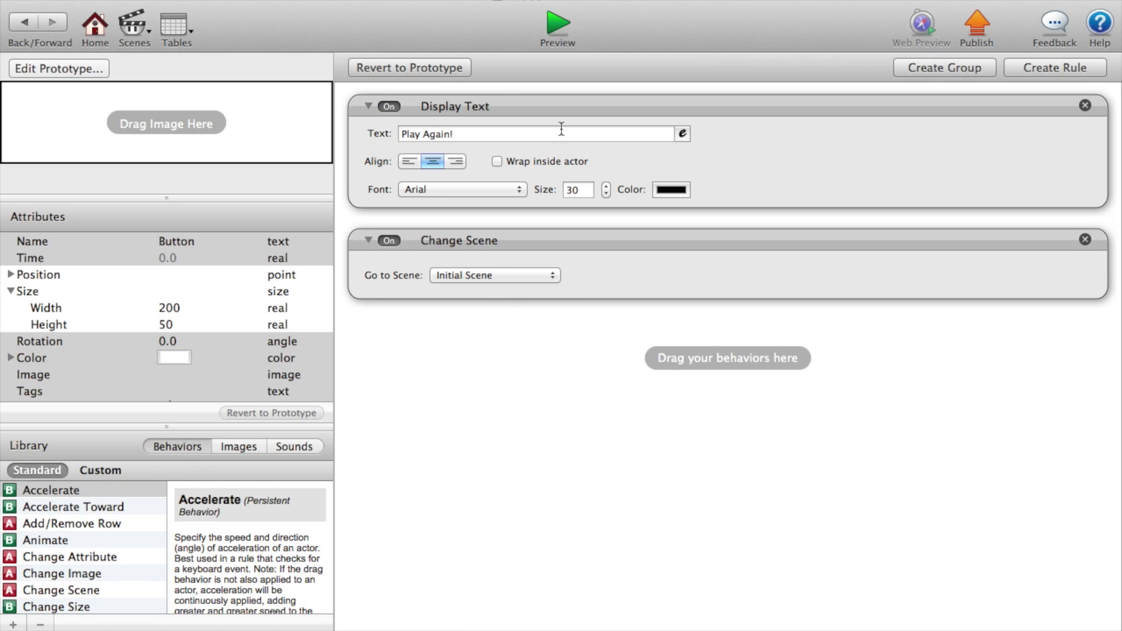
- Place a second Button instance directly below the first in the Gameover scene and unlock its behaviors for editing
{"action": "left_click", "coordinate": [26, 26]}
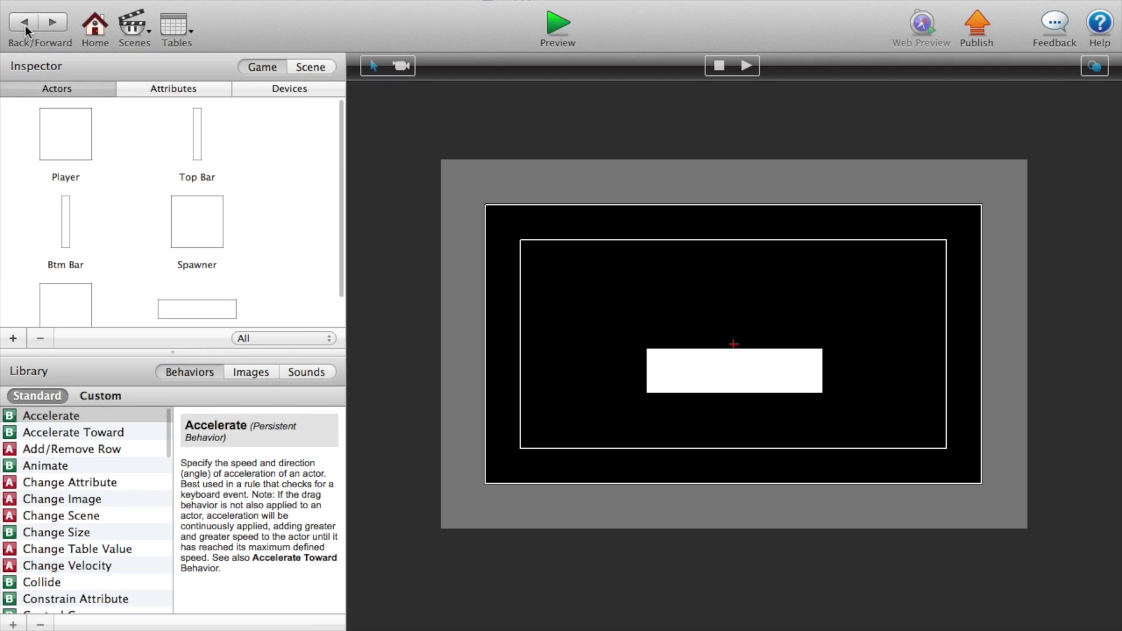
{"action": "left_click_drag", "start_coordinate": [193, 306], "coordinate": [679, 421]}
{"action": "double_click", "coordinate": [678, 421]}
{"action": "left_click", "coordinate": [714, 368]}
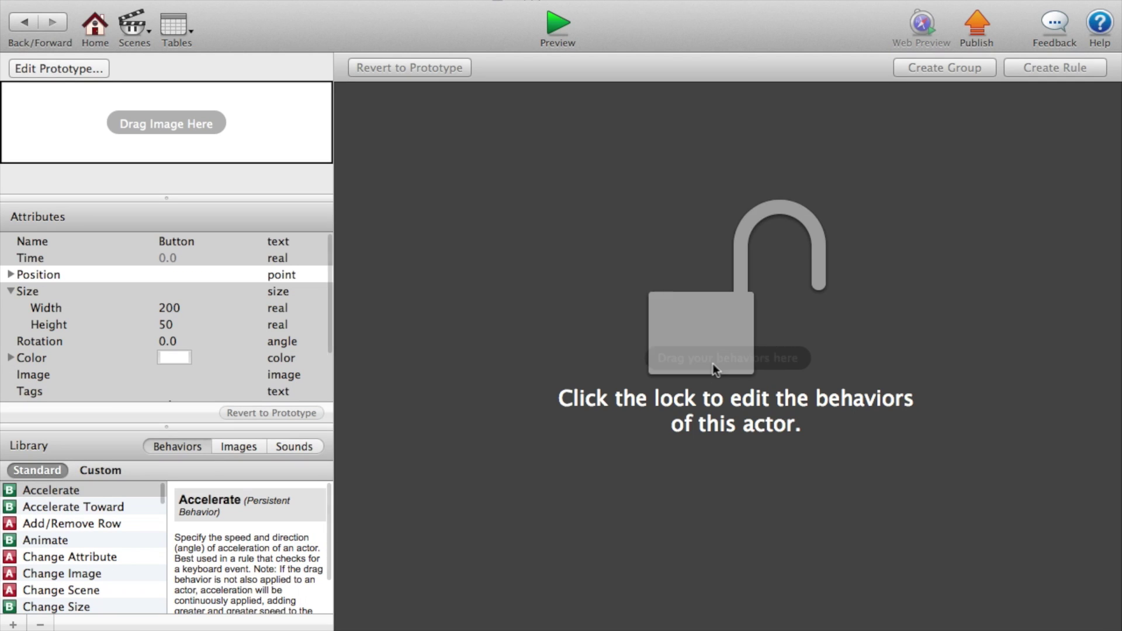
- Add a Display Text behavior to the second Gameover button and set its text to "Back"
{"action": "scroll", "coordinate": [86, 567], "scroll_direction": "down", "scroll_amount": 5}
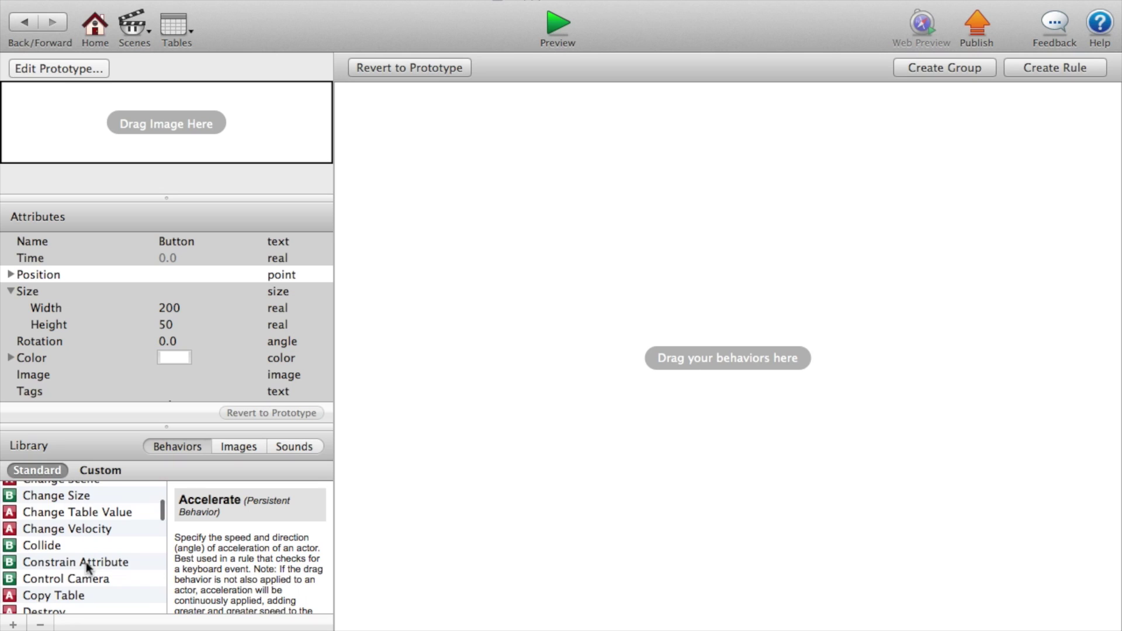
{"action": "left_click_drag", "start_coordinate": [73, 551], "coordinate": [696, 292]}
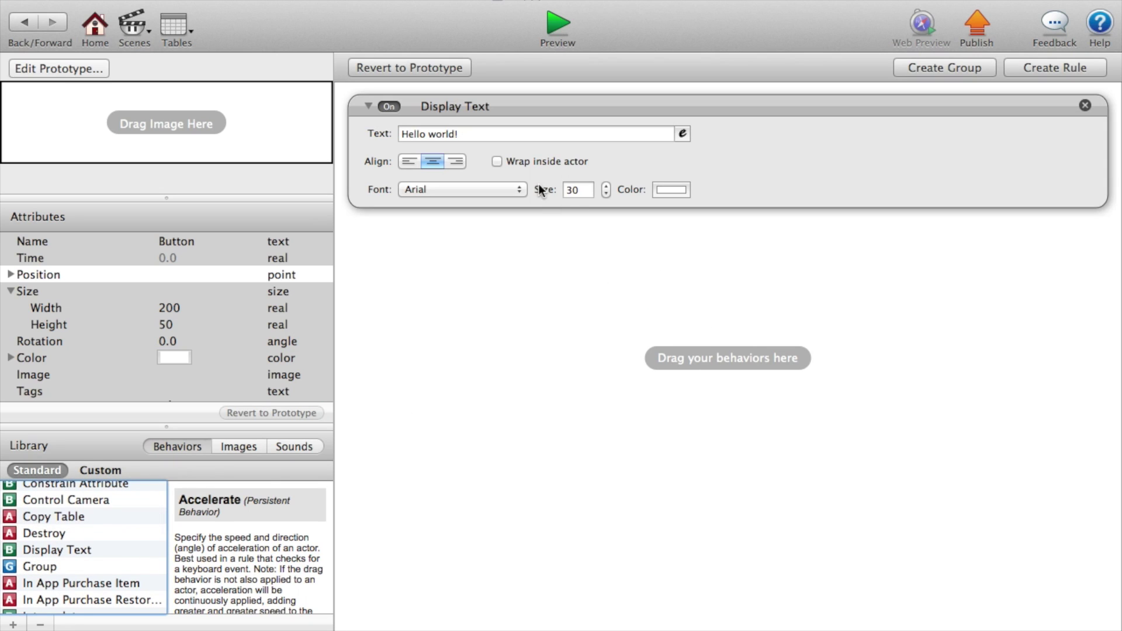
{"action": "left_click", "coordinate": [473, 133]}
{"action": "type", "text": "Back"}
{"action": "key", "text": "Return"}
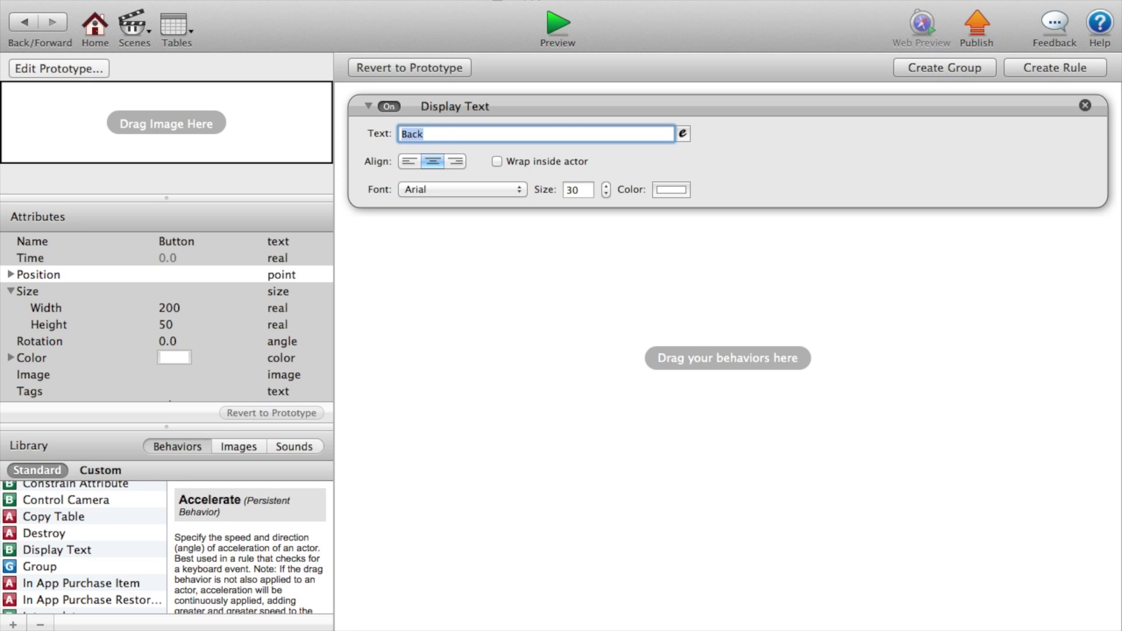
- Set the color of the "Back" display text to black
{"action": "left_click", "coordinate": [670, 195]}
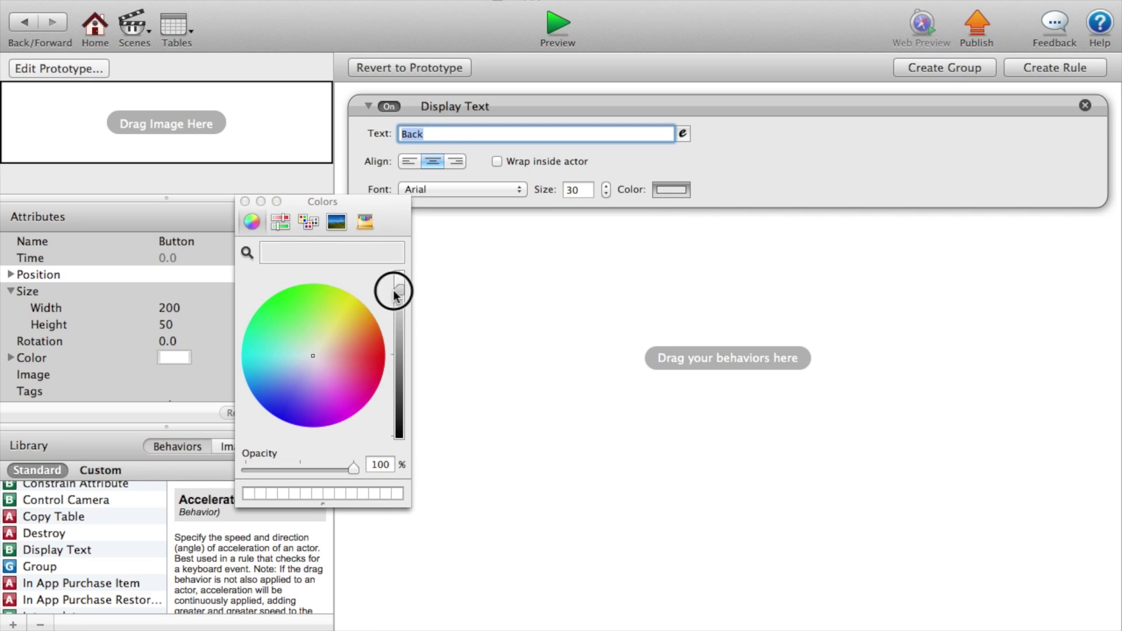
{"action": "left_click_drag", "start_coordinate": [398, 276], "coordinate": [399, 437]}
{"action": "left_click", "coordinate": [245, 201]}
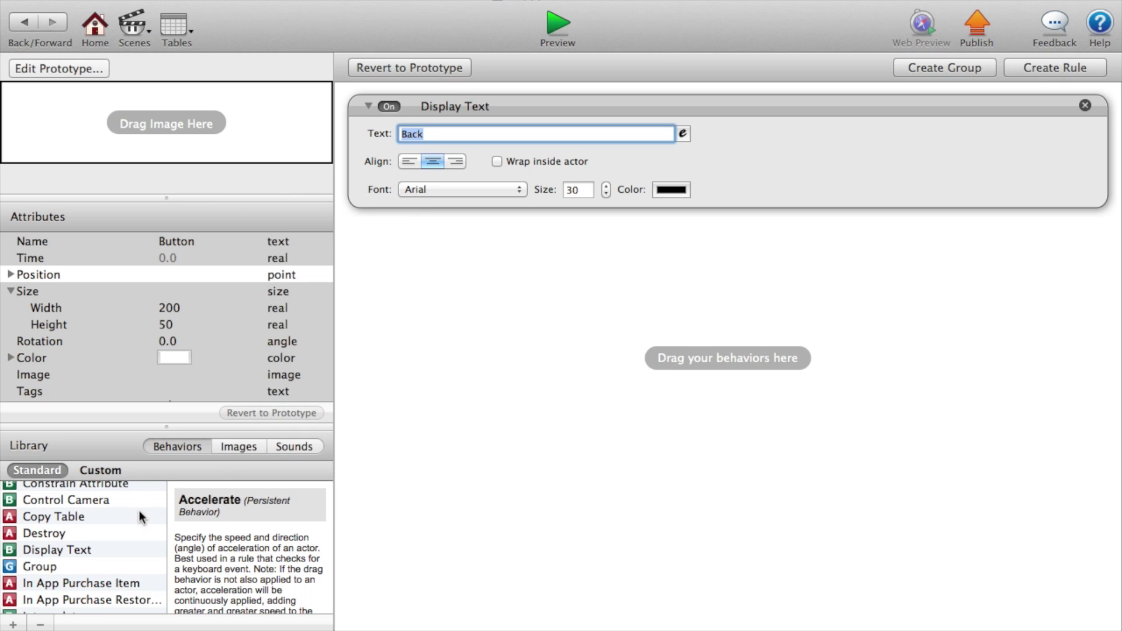
- Add a Rule to the Back button with the condition that the actor receives a touch that is pressed
{"action": "scroll", "coordinate": [141, 517], "scroll_direction": "down", "scroll_amount": 10}
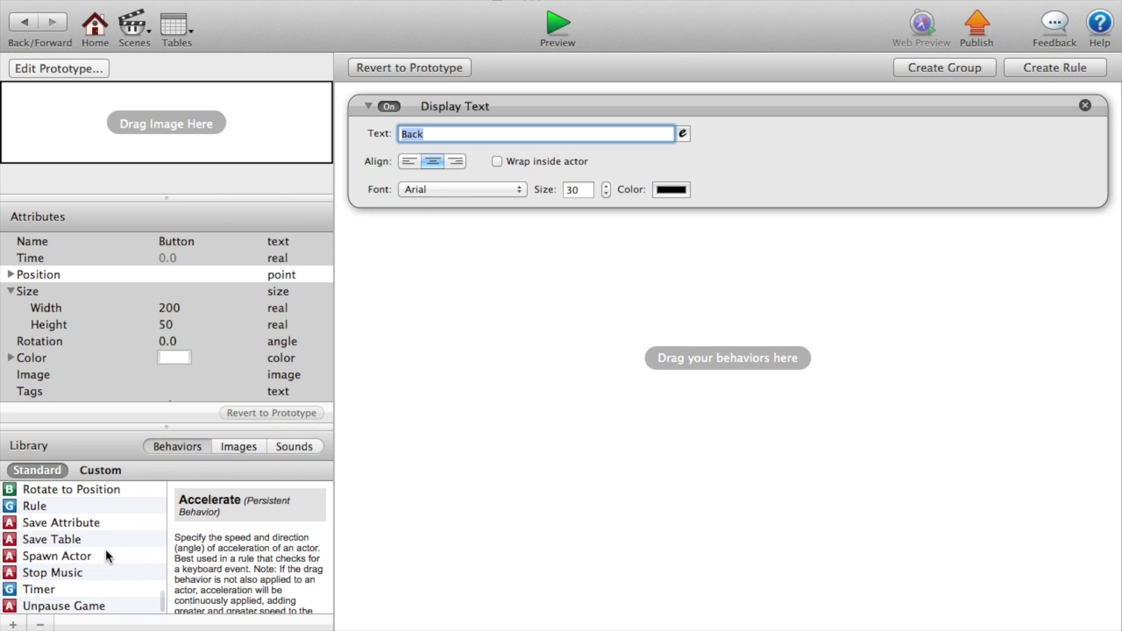
{"action": "left_click", "coordinate": [57, 498]}
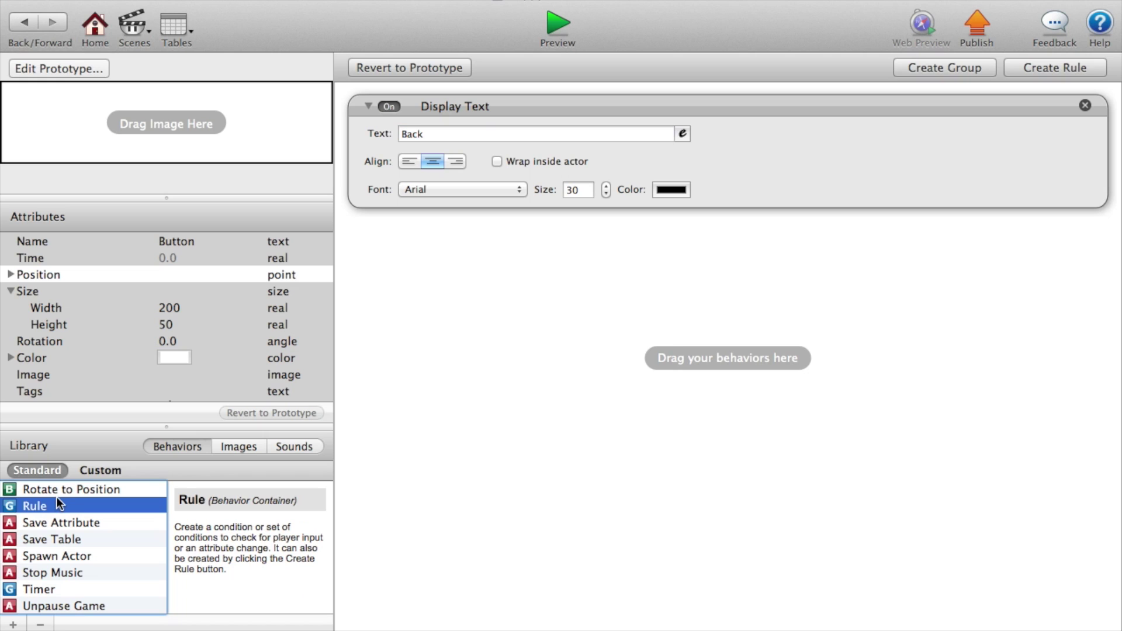
{"action": "left_click_drag", "start_coordinate": [55, 501], "coordinate": [760, 471]}
{"action": "left_click", "coordinate": [455, 284]}
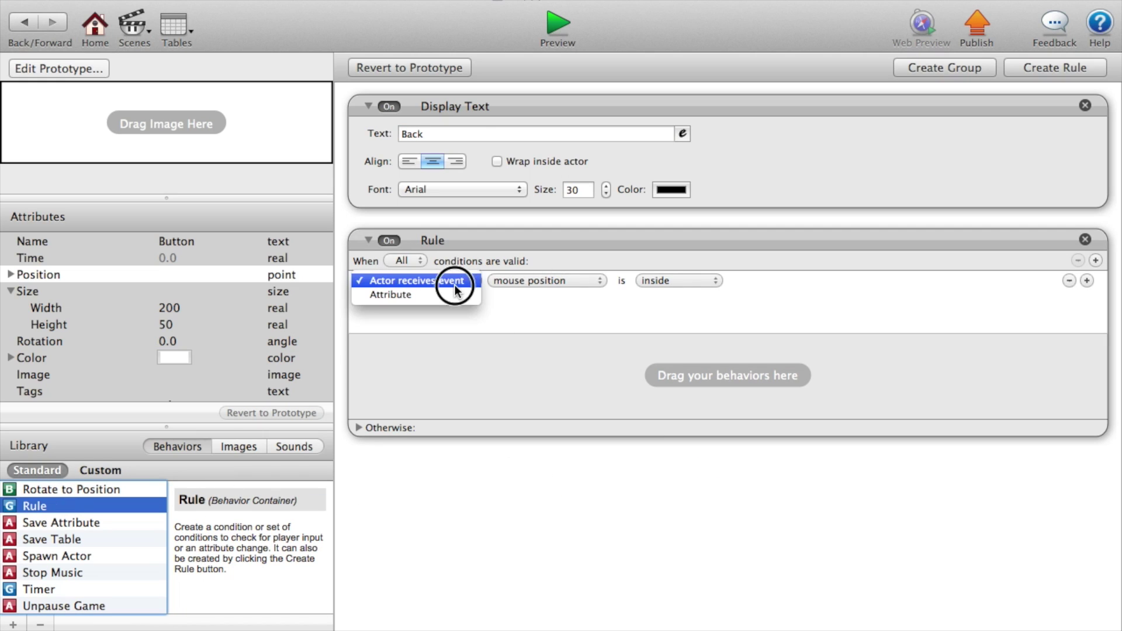
{"action": "left_click", "coordinate": [489, 281]}
{"action": "left_click", "coordinate": [562, 281]}
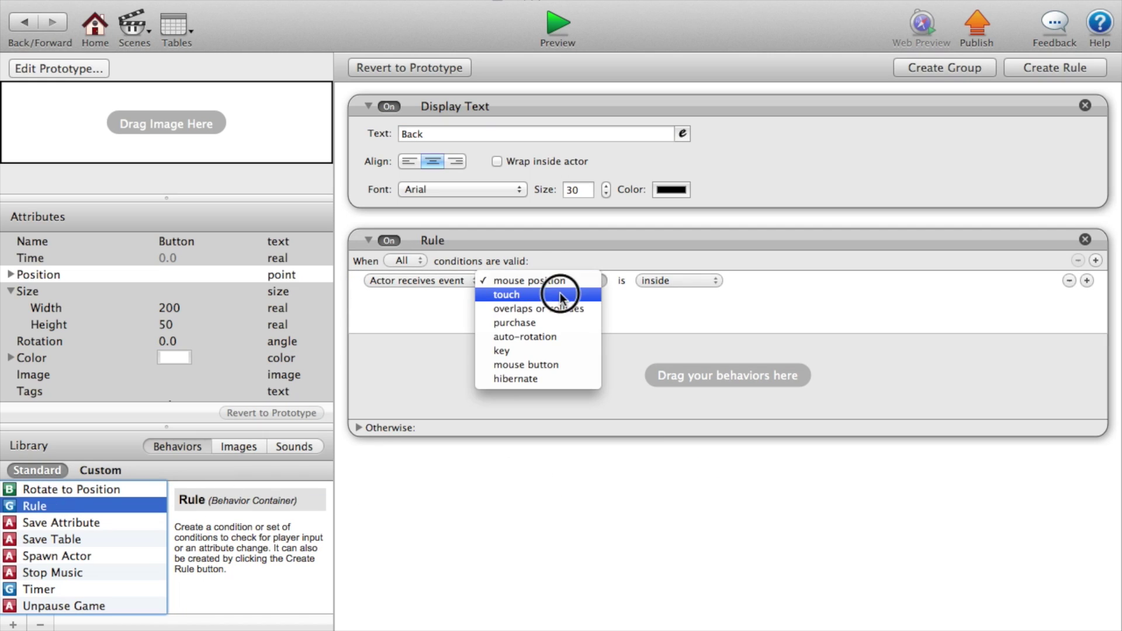
{"action": "left_click", "coordinate": [558, 296]}
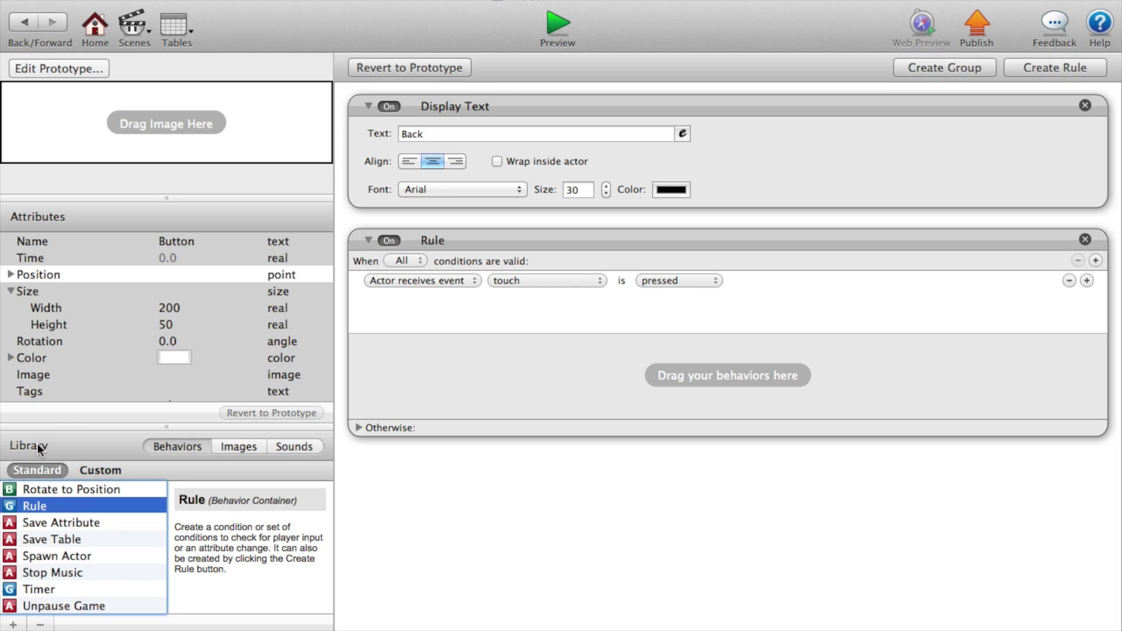
- Add a Change Scene behavior inside the Back button's touch rule and set it to go to Home
{"action": "scroll", "coordinate": [69, 510], "scroll_direction": "up", "scroll_amount": 10}
{"action": "scroll", "coordinate": [69, 510], "scroll_direction": "down", "scroll_amount": 3}
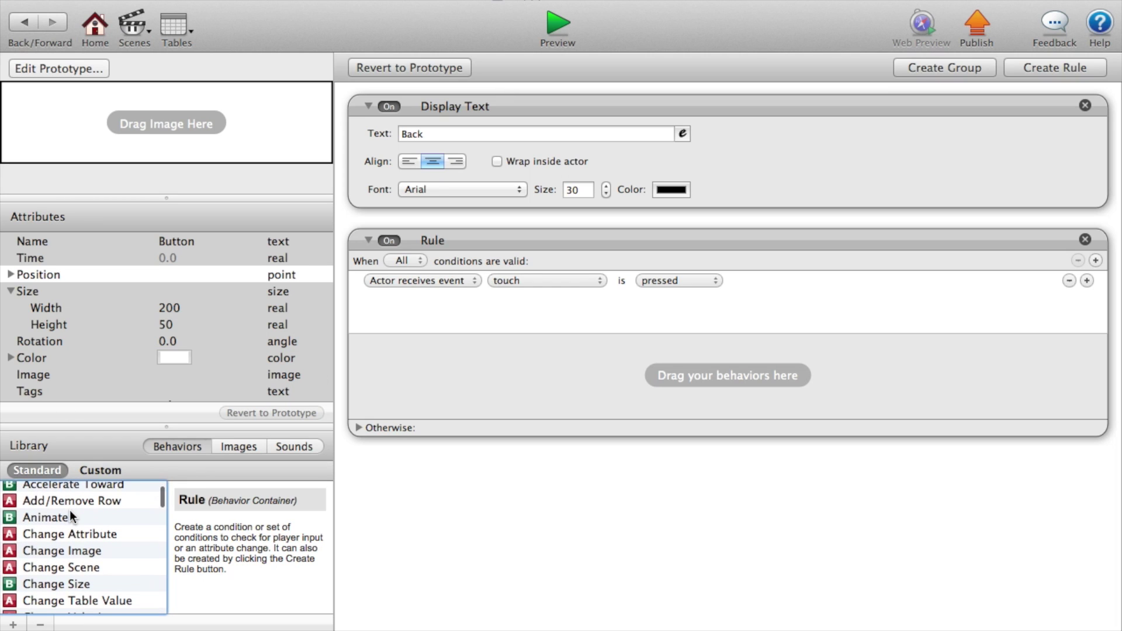
{"action": "left_click_drag", "start_coordinate": [82, 555], "coordinate": [557, 450]}
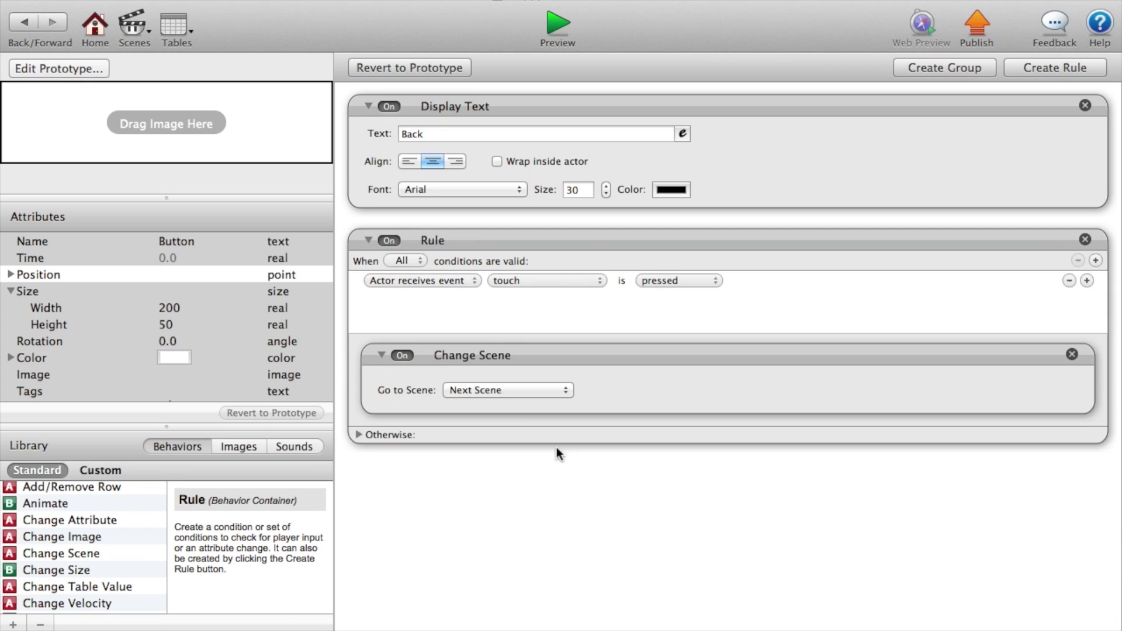
{"action": "left_click", "coordinate": [513, 403]}
{"action": "left_click", "coordinate": [515, 399]}
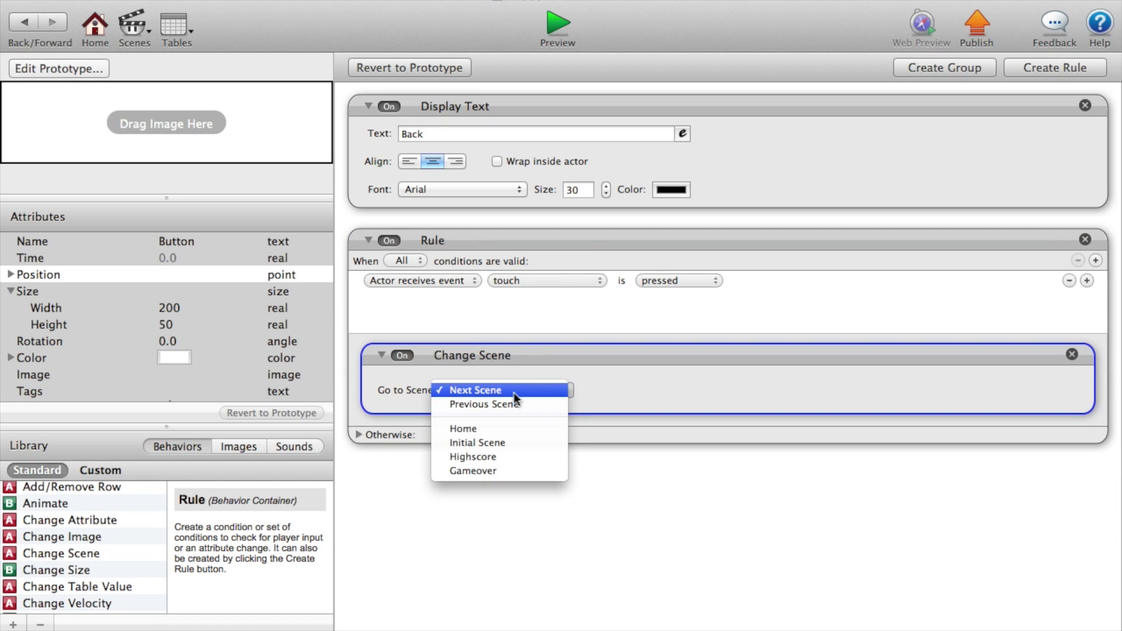
{"action": "left_click", "coordinate": [504, 437]}
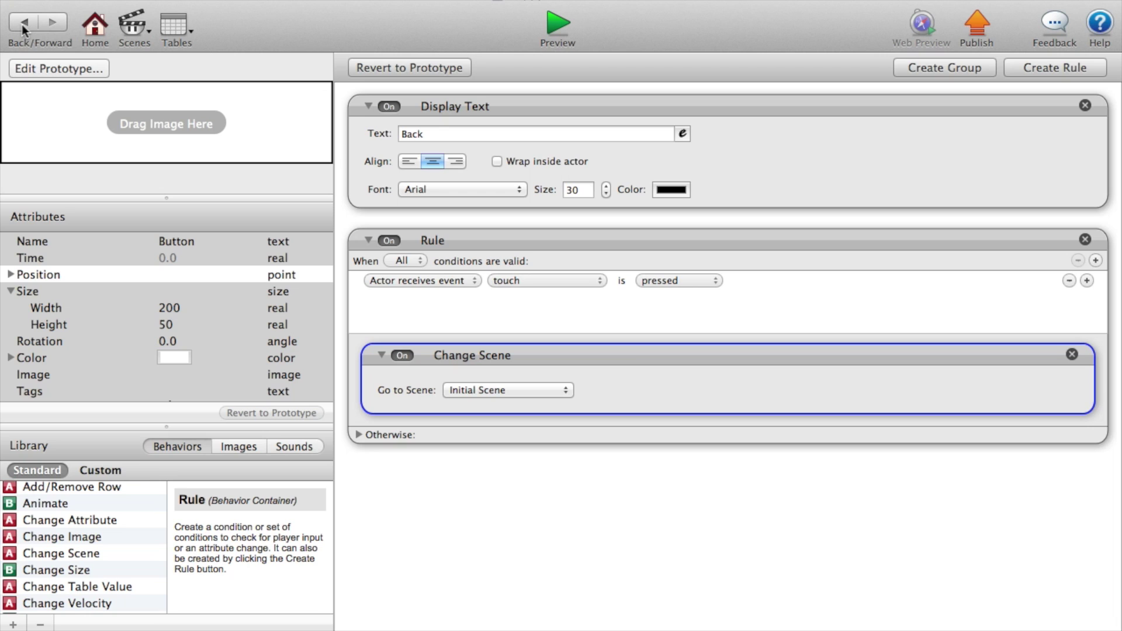
{"action": "left_click", "coordinate": [485, 388]}
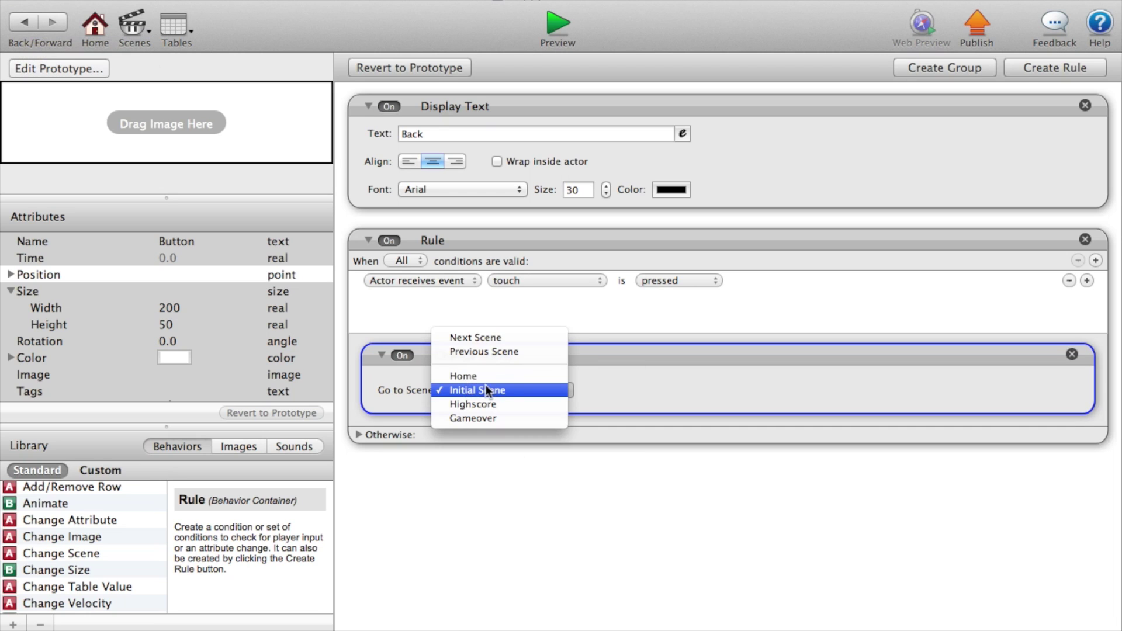
{"action": "left_click", "coordinate": [486, 376]}
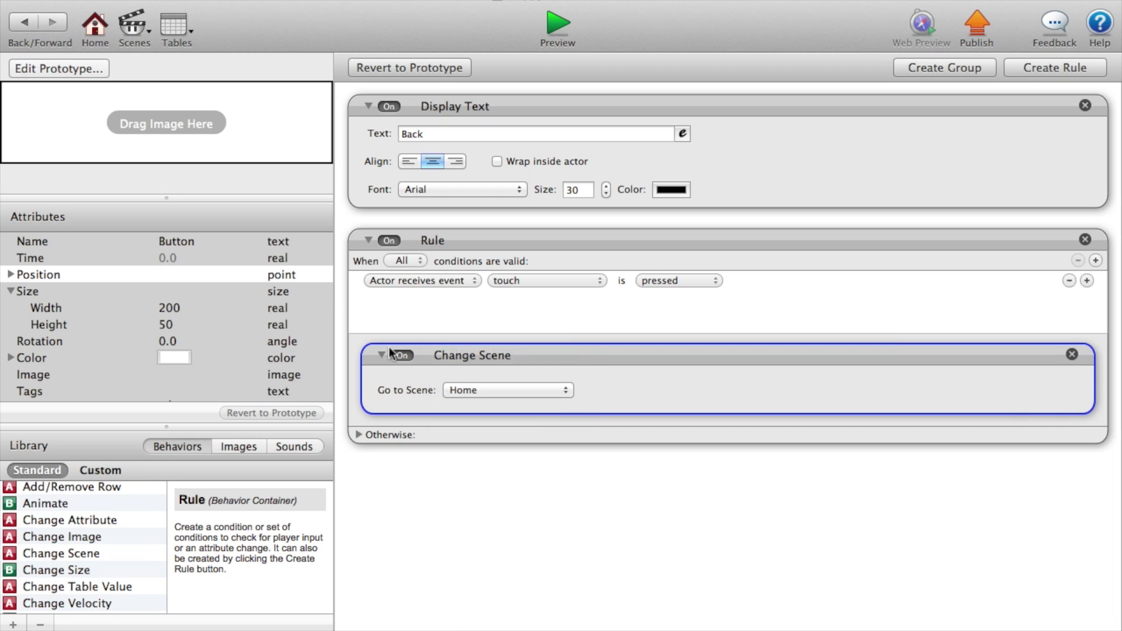
- Add a touch-is-pressed Rule to the Gameover scene's "Play Again!" button and move its Change Scene behavior into that rule
{"action": "left_click", "coordinate": [13, 28]}
{"action": "double_click", "coordinate": [764, 369]}
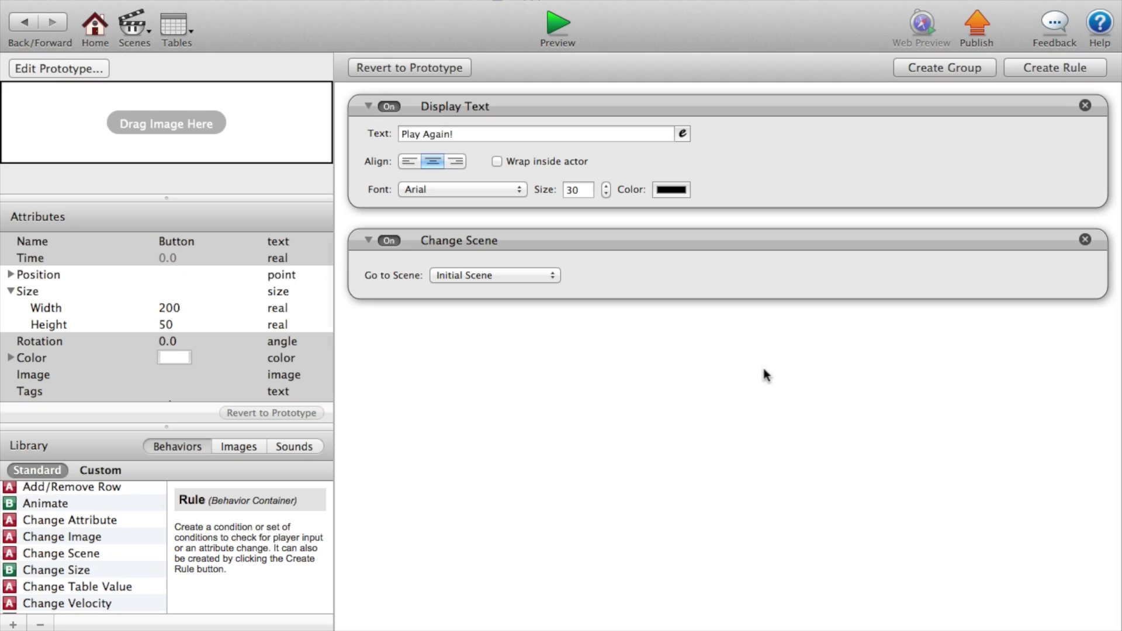
{"action": "scroll", "coordinate": [52, 584], "scroll_direction": "down", "scroll_amount": 10}
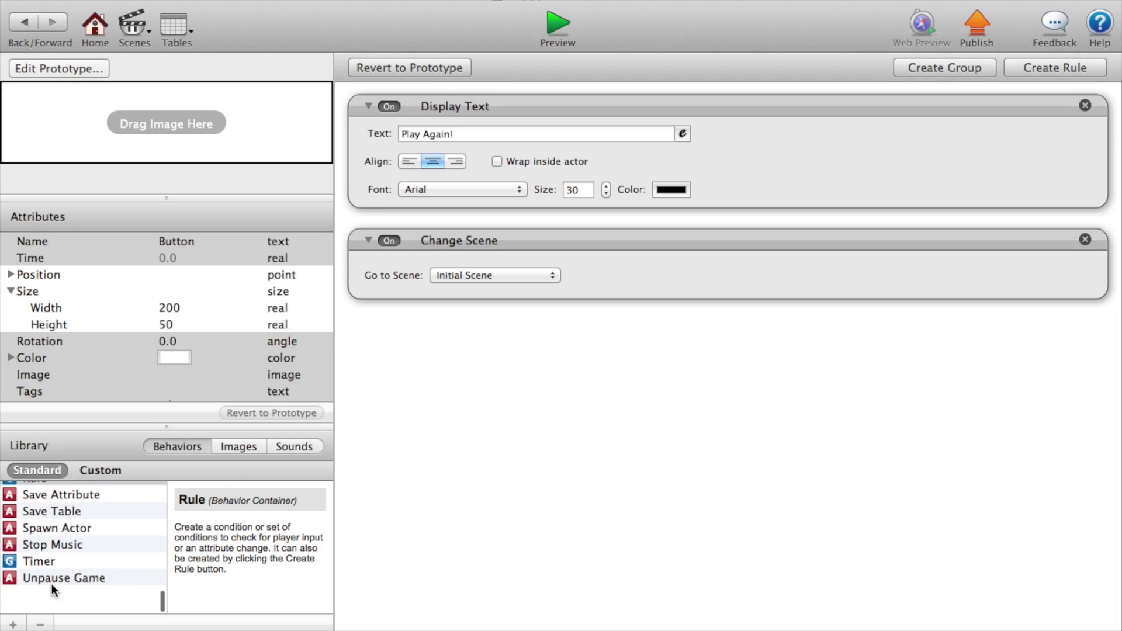
{"action": "left_click_drag", "start_coordinate": [40, 508], "coordinate": [678, 451]}
{"action": "left_click_drag", "start_coordinate": [479, 255], "coordinate": [584, 459]}
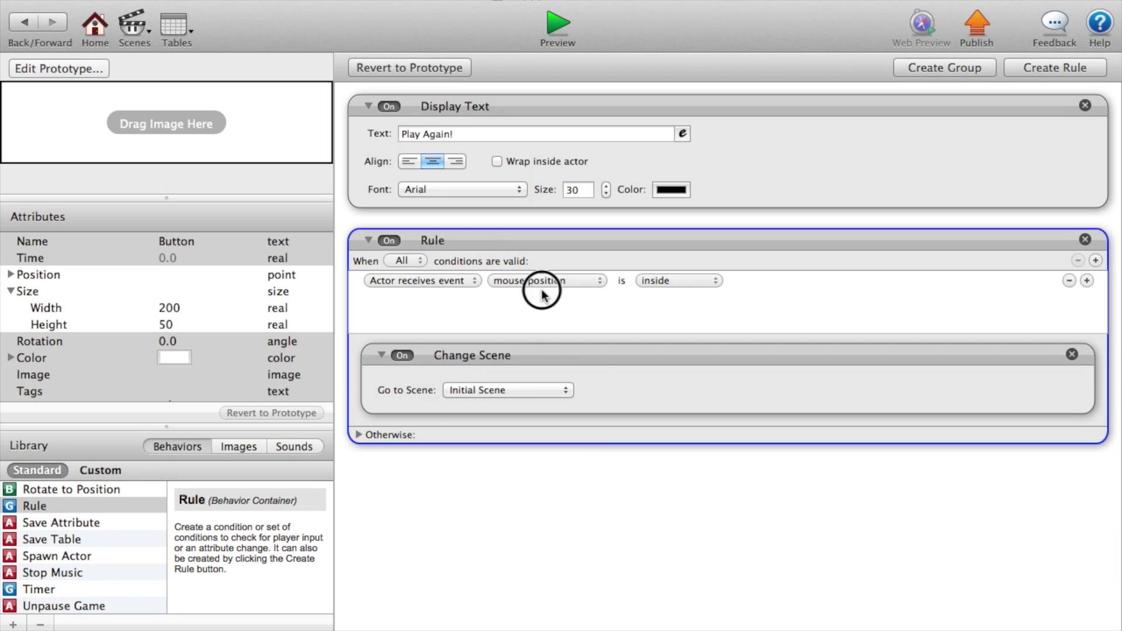
{"action": "left_click", "coordinate": [545, 280]}
{"action": "left_click", "coordinate": [563, 293]}
- Preview the game, start it with Play Now!, and test the Play Again! button on the Gameover screen
{"action": "left_click", "coordinate": [555, 25]}
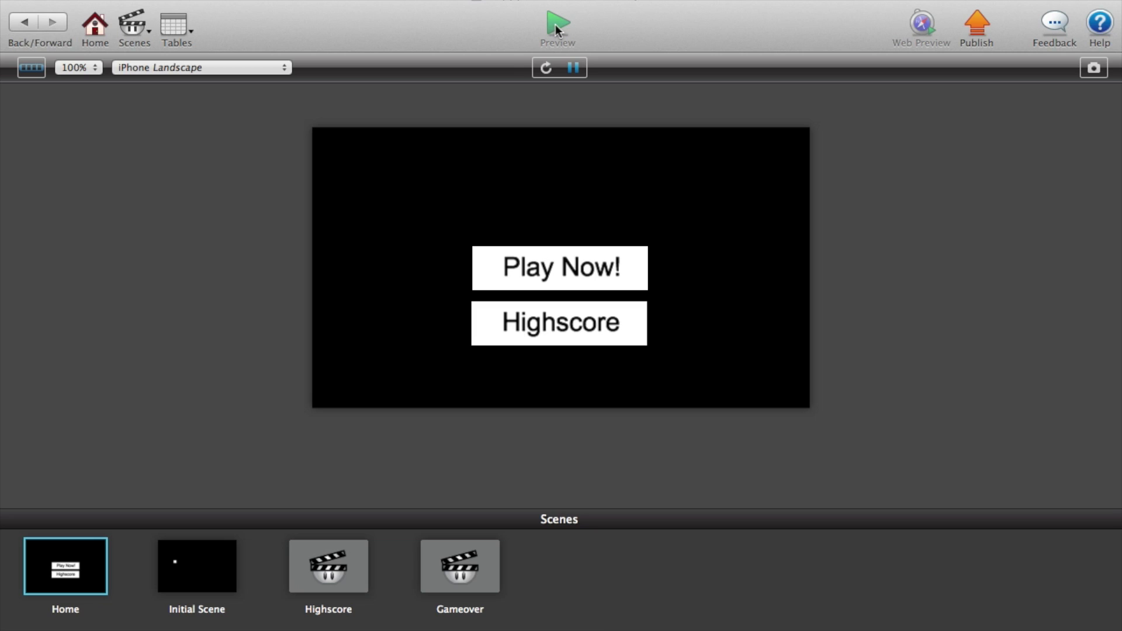
{"action": "left_click", "coordinate": [572, 283]}
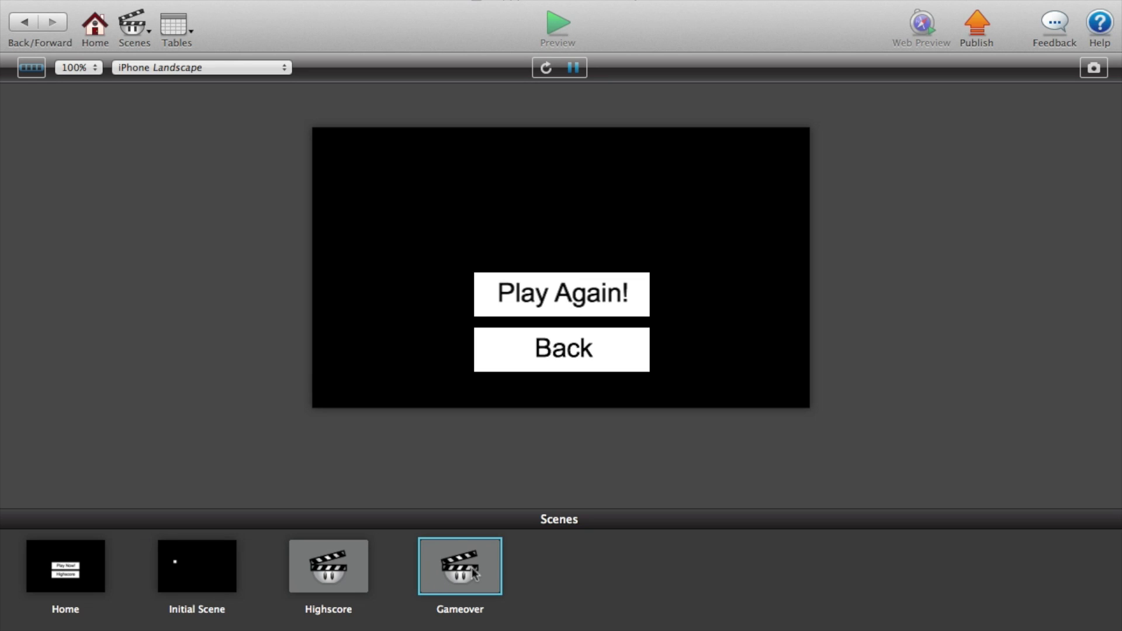
{"action": "left_click", "coordinate": [588, 298]}
{"action": "left_click", "coordinate": [585, 301]}
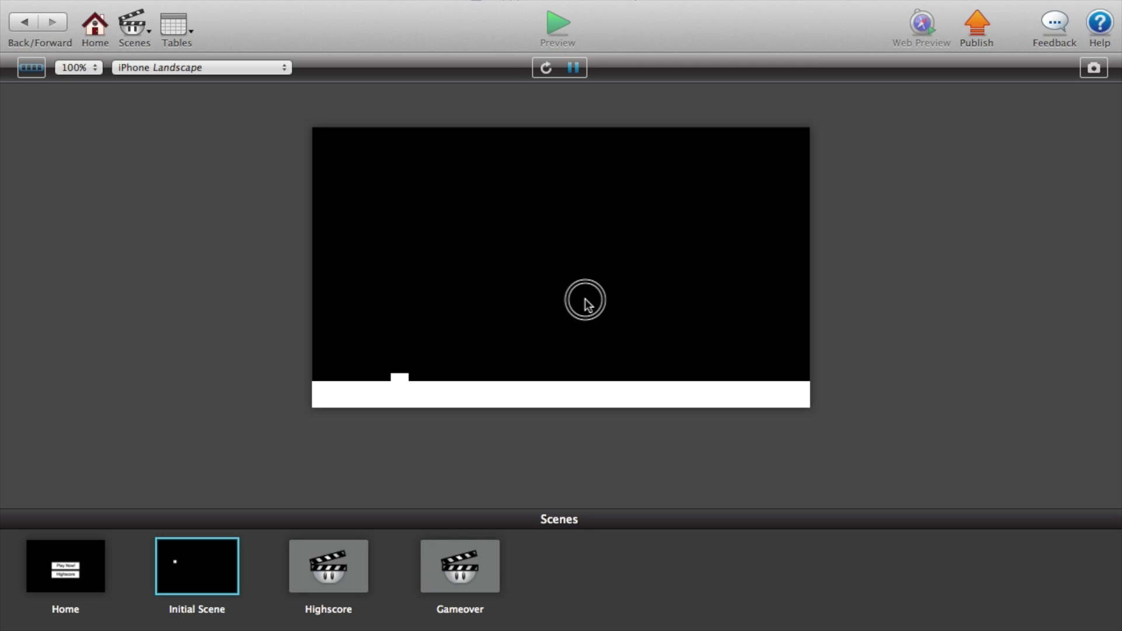
{"action": "left_click", "coordinate": [562, 283]}
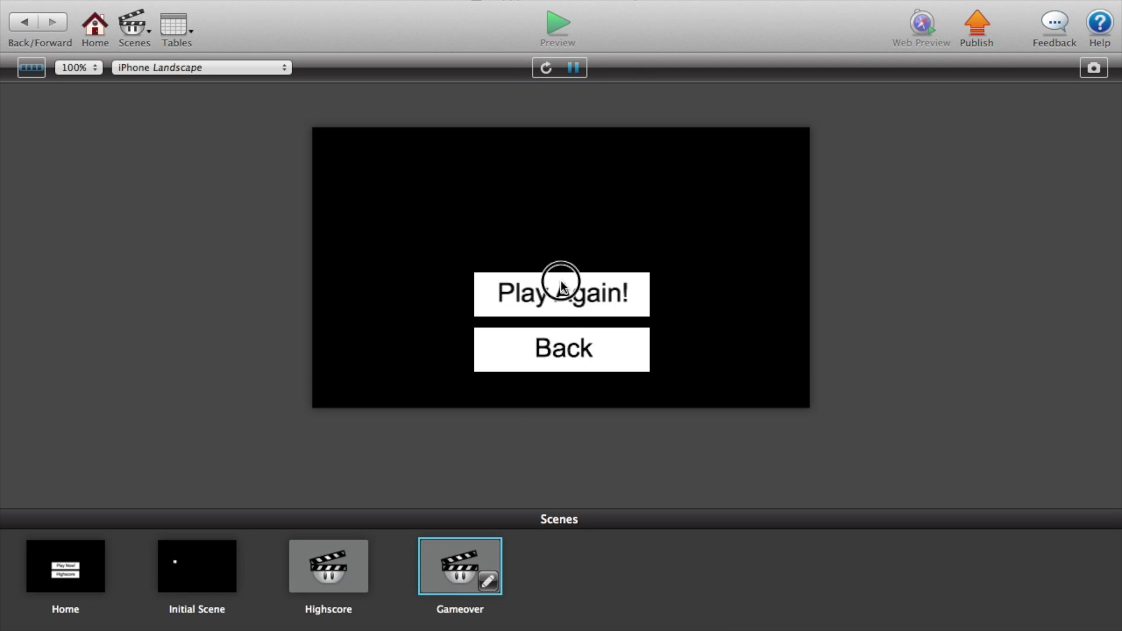
- Add a Change Attribute behavior inside the touch rule of the Gameover scene's "Play Again!" button
{"action": "left_click", "coordinate": [96, 30]}
{"action": "double_click", "coordinate": [461, 110]}
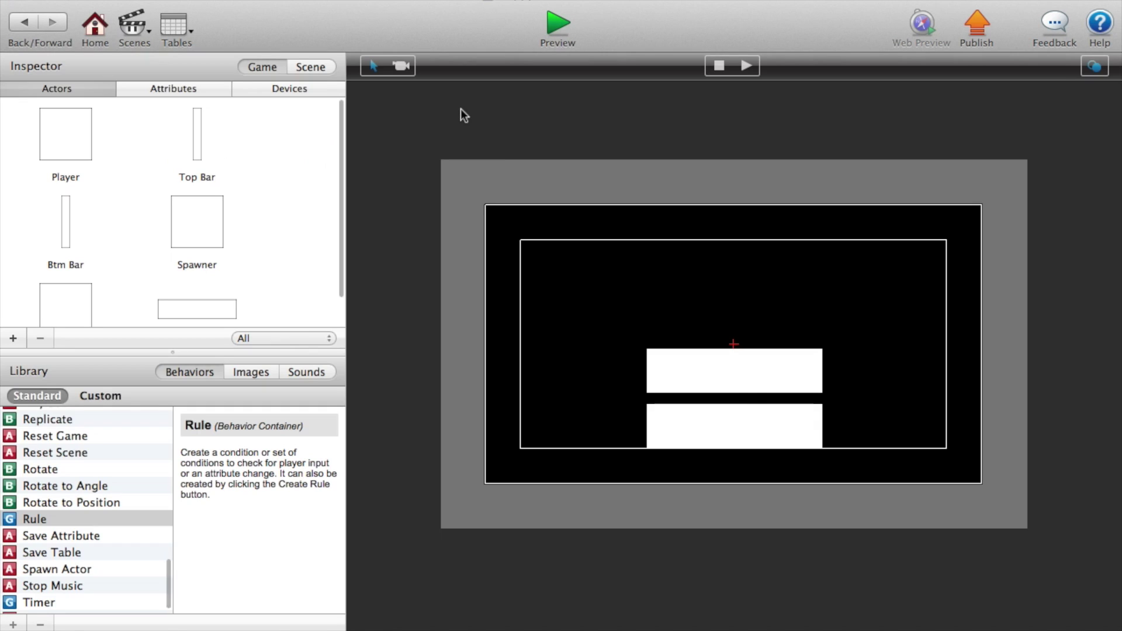
{"action": "double_click", "coordinate": [727, 379]}
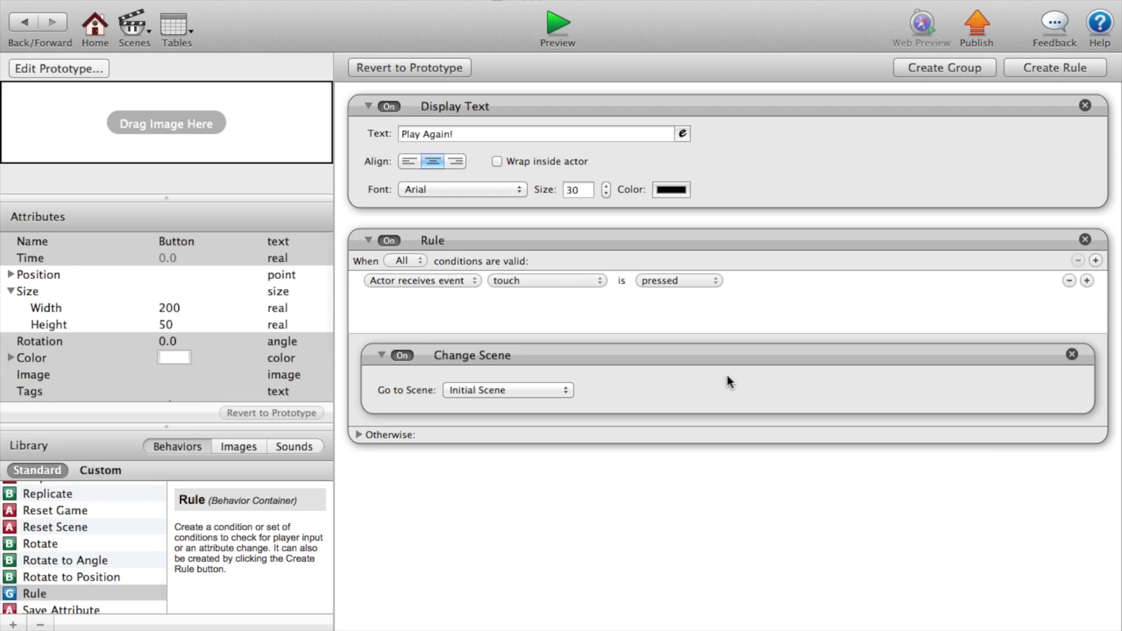
{"action": "scroll", "coordinate": [43, 552], "scroll_direction": "down", "scroll_amount": 5}
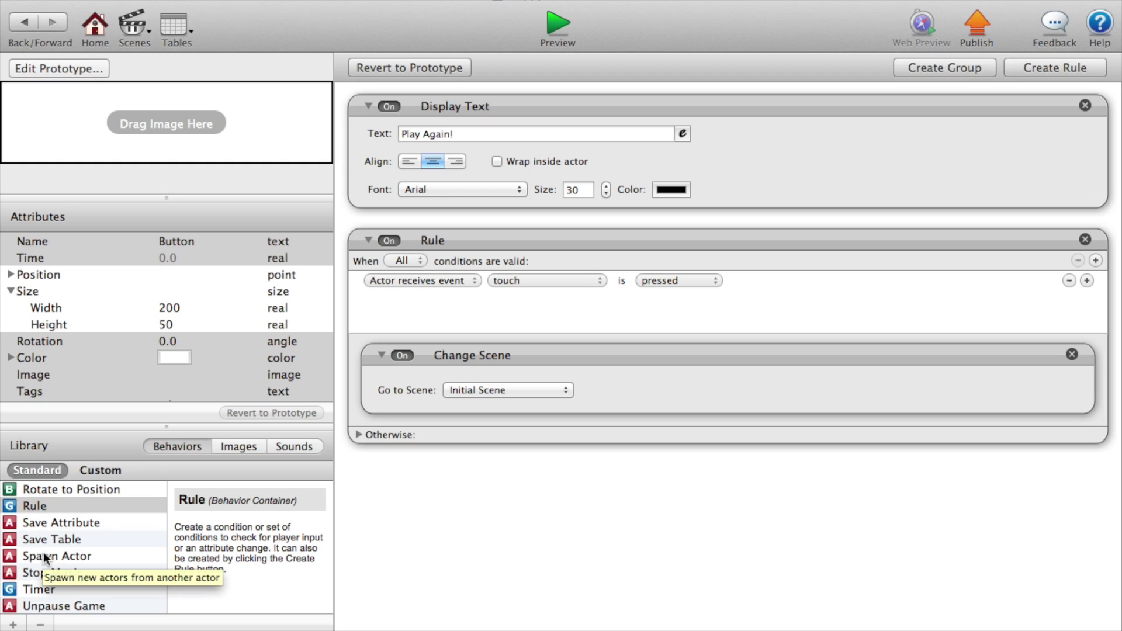
{"action": "scroll", "coordinate": [44, 552], "scroll_direction": "up", "scroll_amount": 6}
{"action": "scroll", "coordinate": [43, 553], "scroll_direction": "up", "scroll_amount": 10}
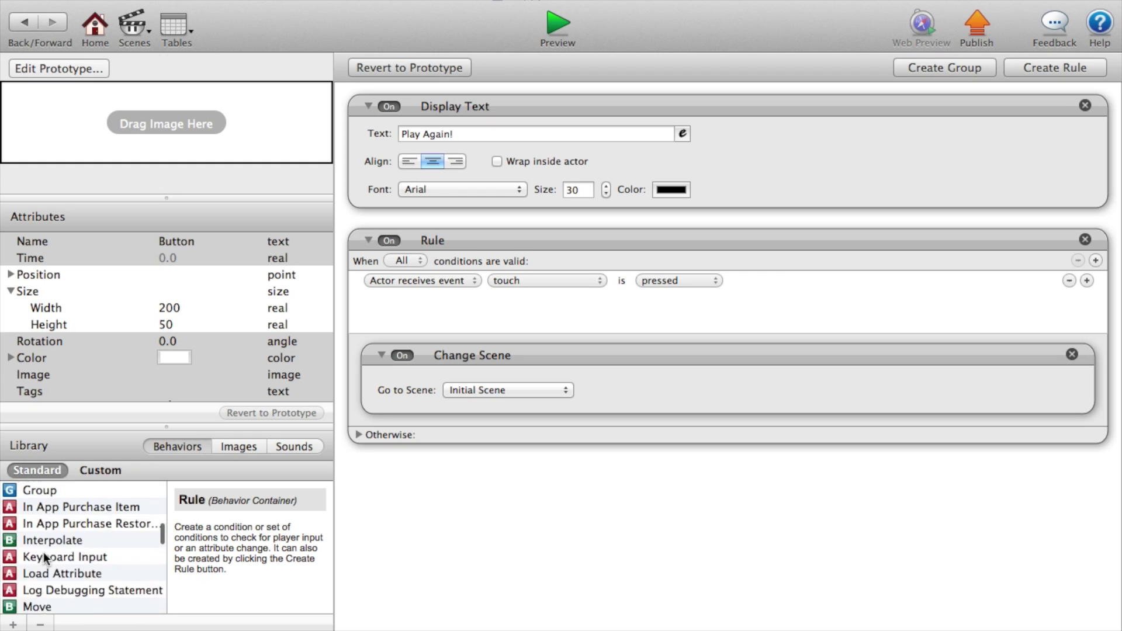
{"action": "scroll", "coordinate": [61, 514], "scroll_direction": "up", "scroll_amount": 4}
{"action": "scroll", "coordinate": [69, 493], "scroll_direction": "up", "scroll_amount": 2}
{"action": "left_click_drag", "start_coordinate": [75, 529], "coordinate": [518, 503]}
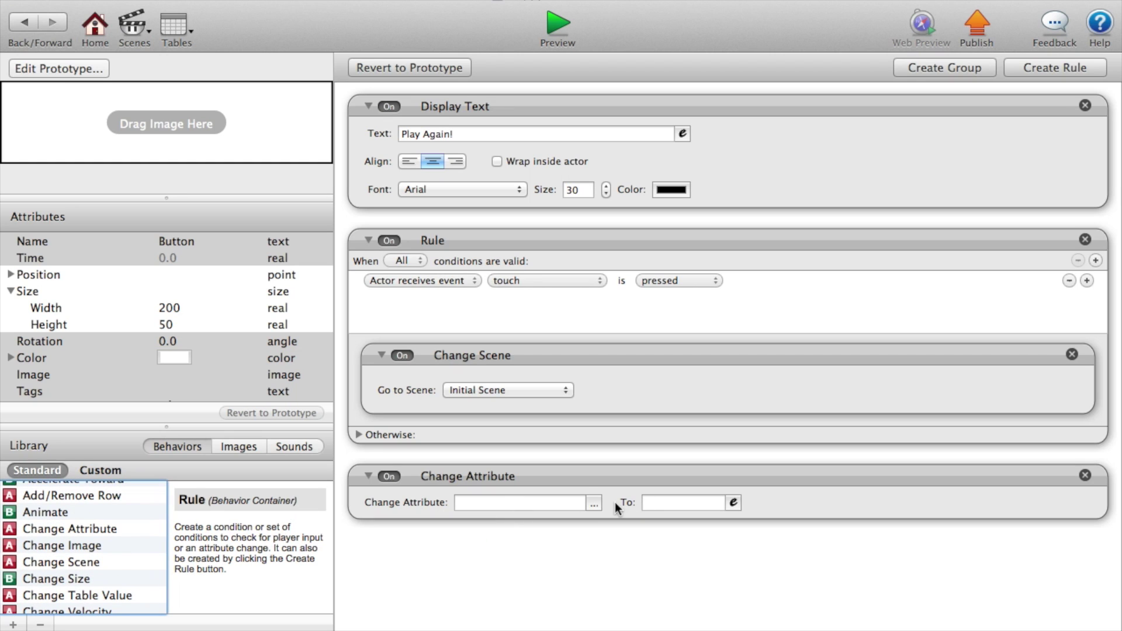
{"action": "left_click_drag", "start_coordinate": [576, 475], "coordinate": [555, 437]}
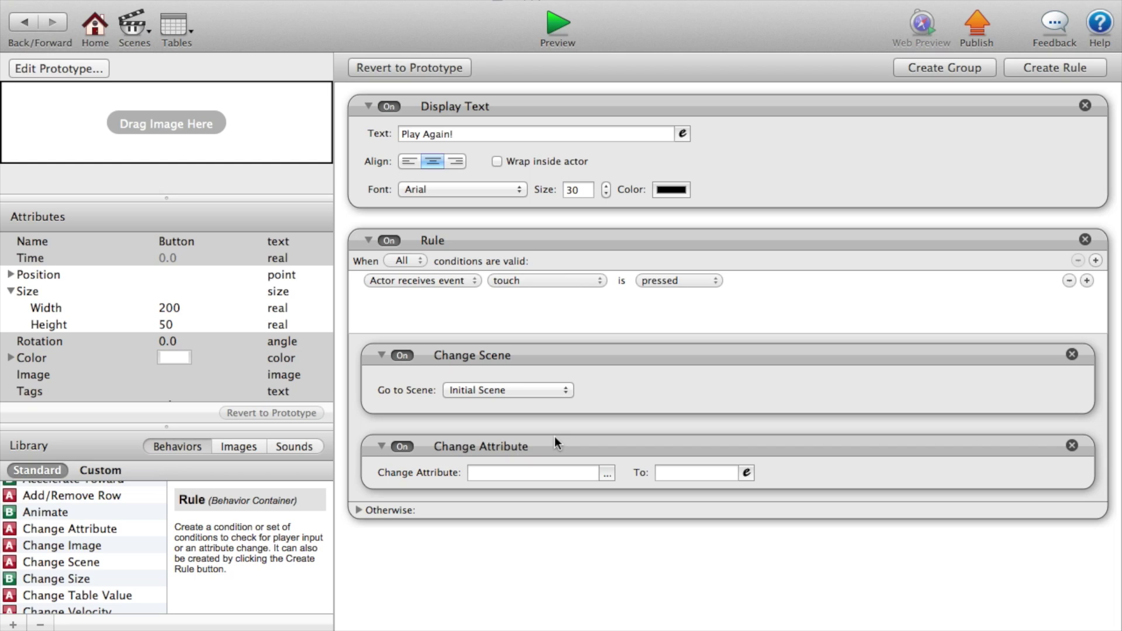
- Configure the Play Again! button's Change Attribute behavior to set game.Game Over to false
{"action": "left_click", "coordinate": [601, 472]}
{"action": "left_click", "coordinate": [626, 489]}
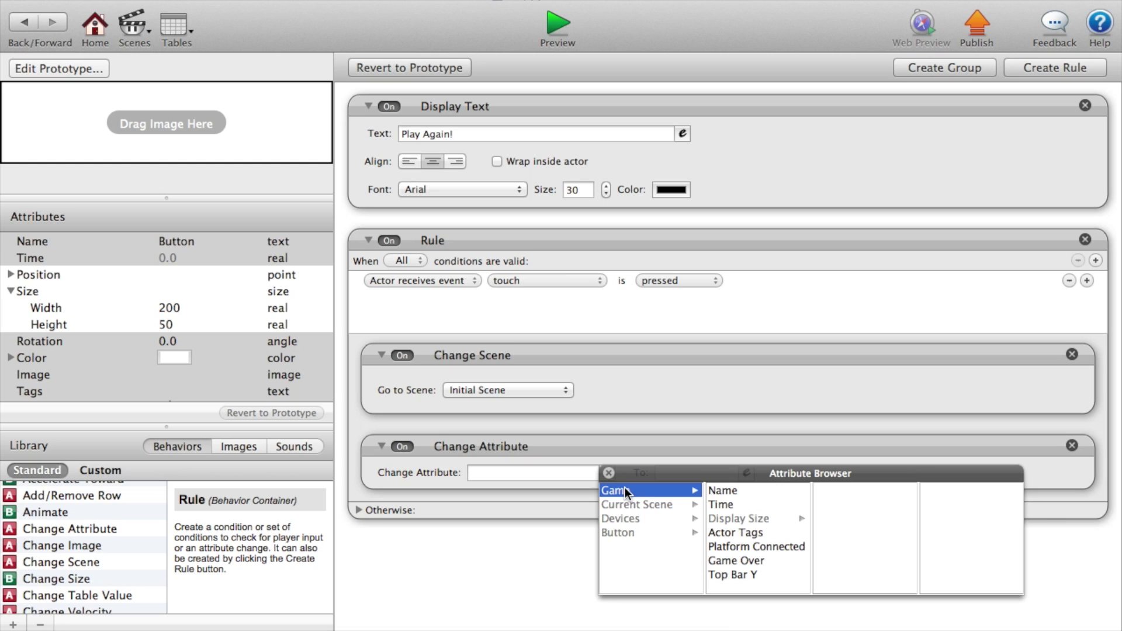
{"action": "left_click", "coordinate": [738, 561]}
{"action": "left_click", "coordinate": [688, 472]}
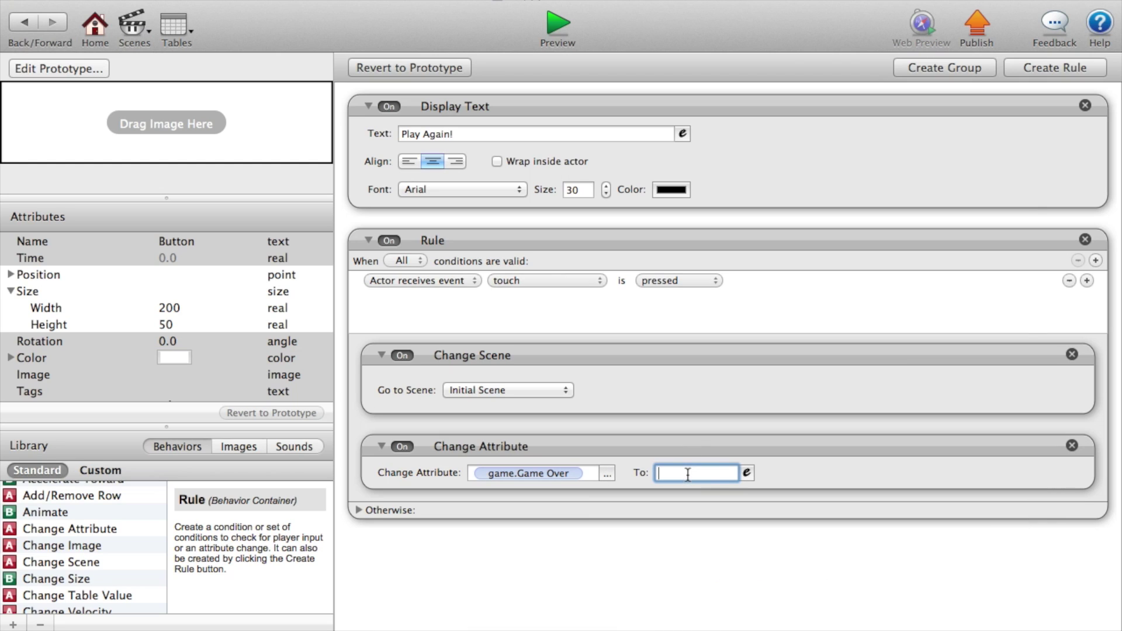
{"action": "type", "text": "false"}
{"action": "key", "text": "Return"}
{"action": "left_click", "coordinate": [879, 570]}
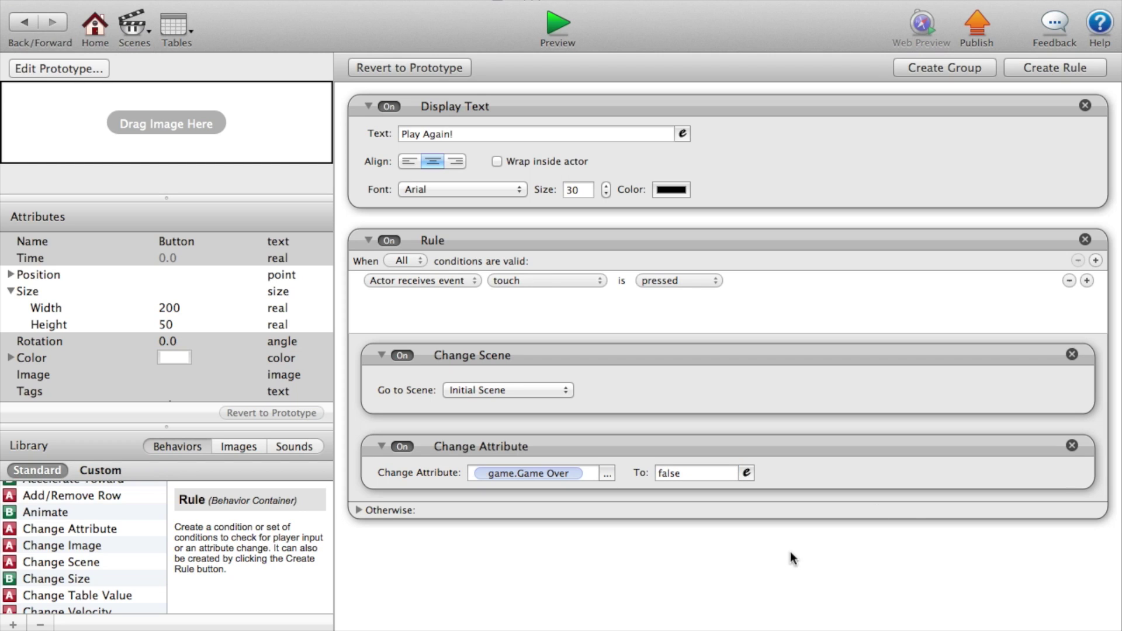
- Preview the game from the Home scene and test the Play Again! and Back buttons on the Gameover screen
{"action": "left_click", "coordinate": [554, 29]}
{"action": "left_click", "coordinate": [521, 259]}
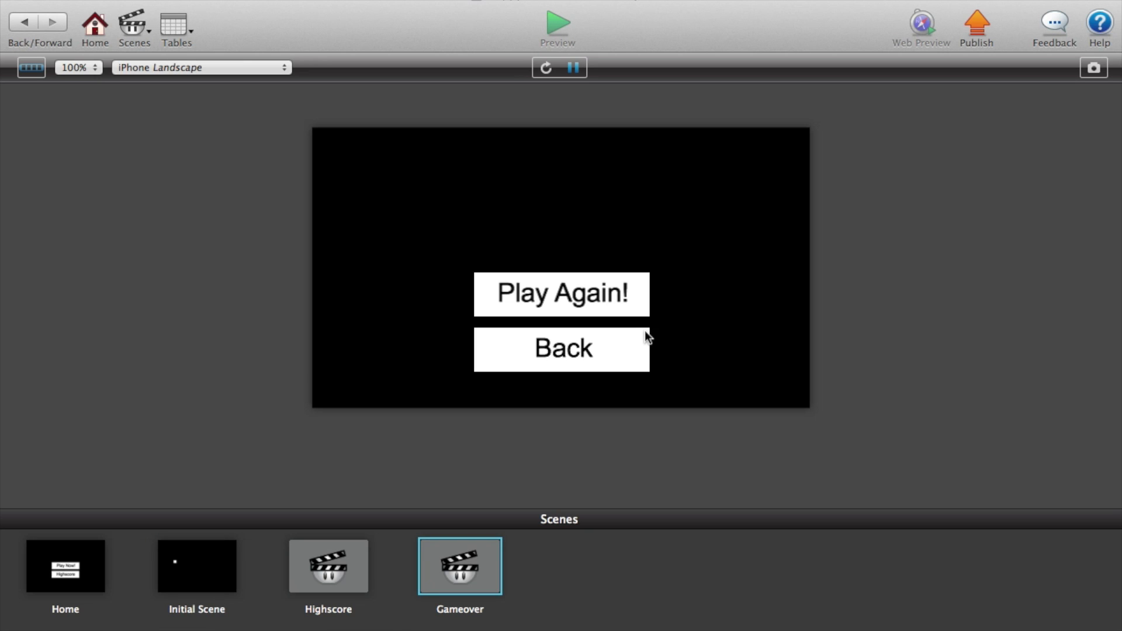
{"action": "left_click", "coordinate": [581, 290]}
{"action": "left_click", "coordinate": [631, 320]}
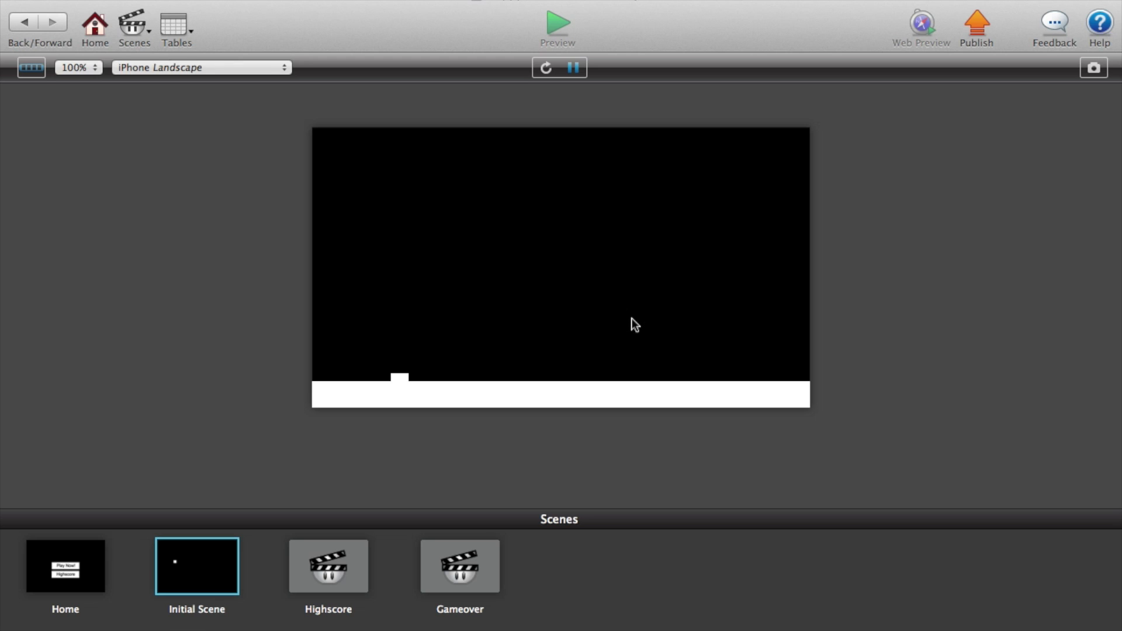
{"action": "left_click", "coordinate": [618, 351]}
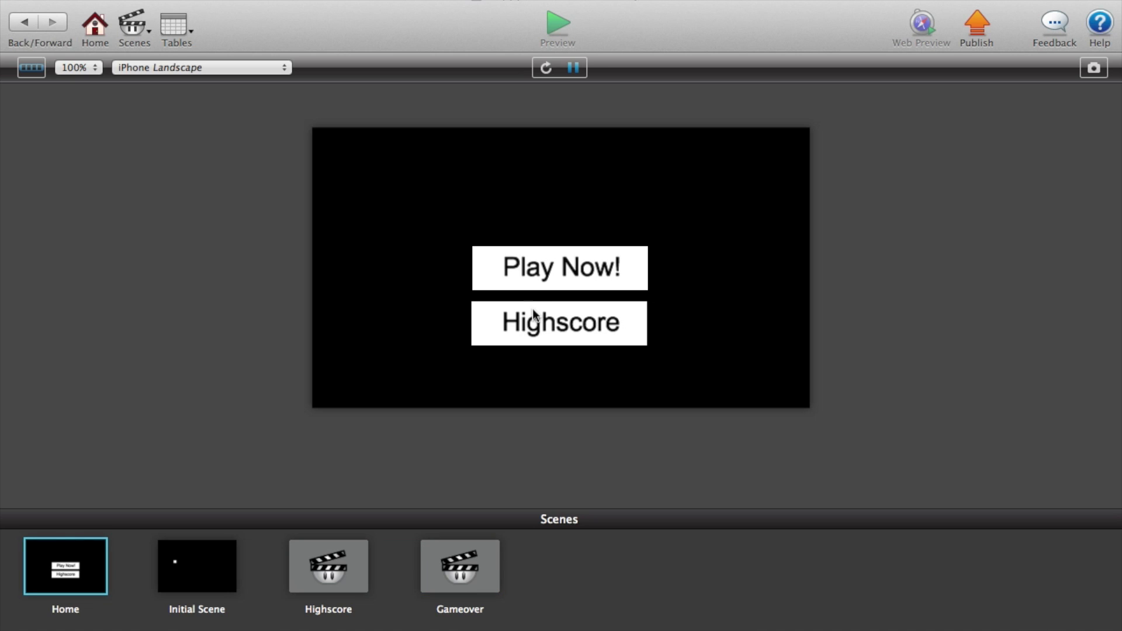
{"action": "left_click", "coordinate": [576, 344]}
{"action": "left_click", "coordinate": [573, 344]}
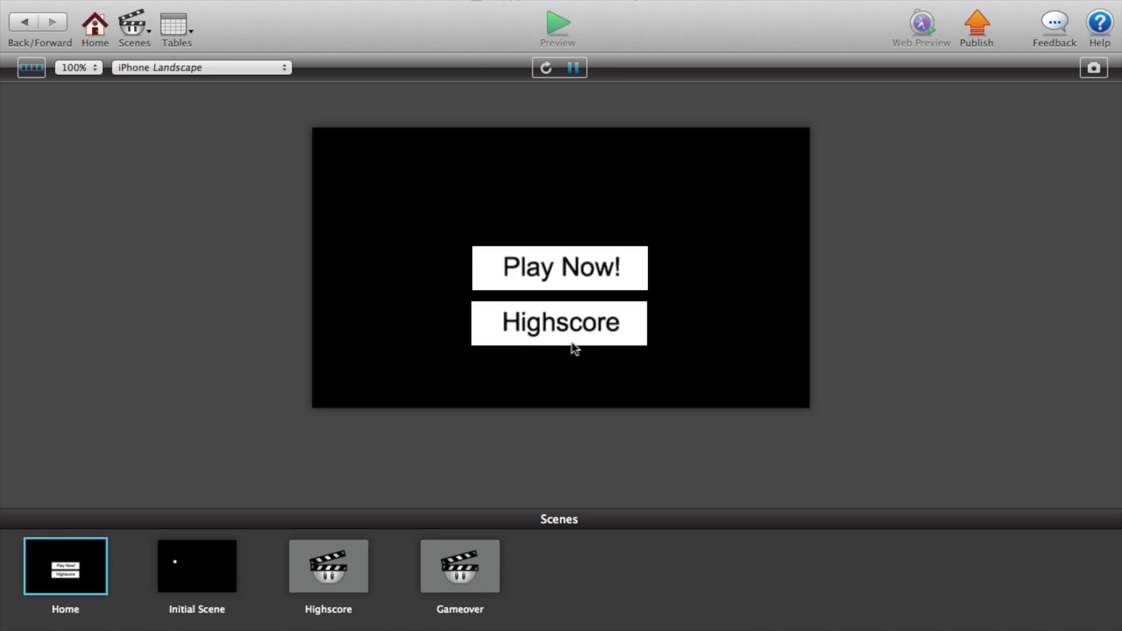
- Open the Initial Scene and add a new actor to the game
{"action": "left_click", "coordinate": [92, 26]}
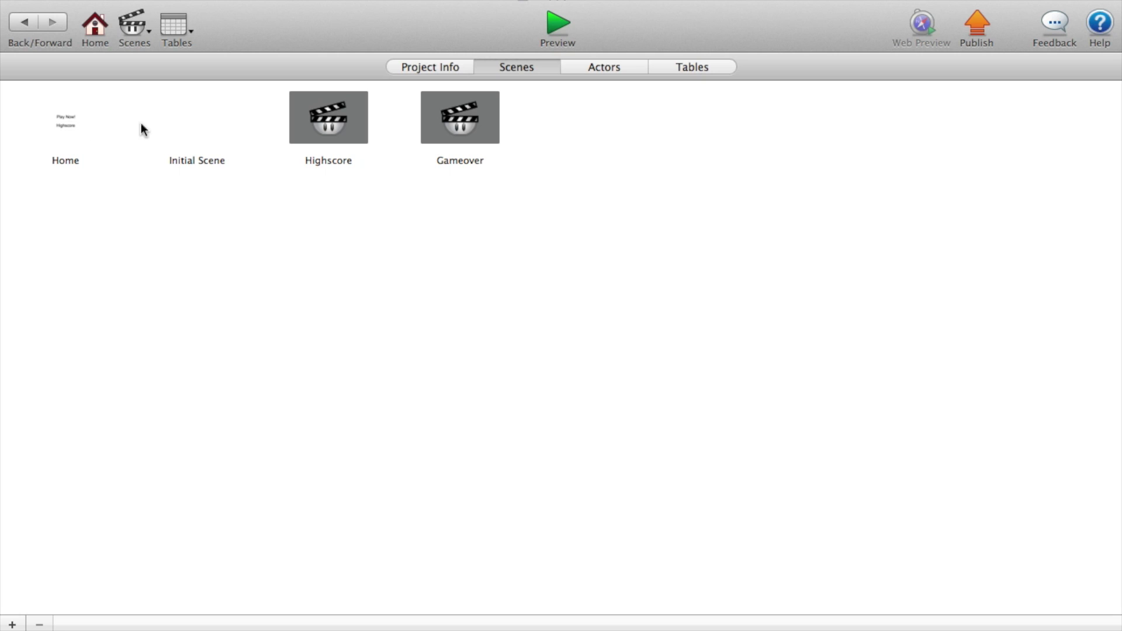
{"action": "left_click", "coordinate": [193, 126]}
{"action": "double_click", "coordinate": [192, 123]}
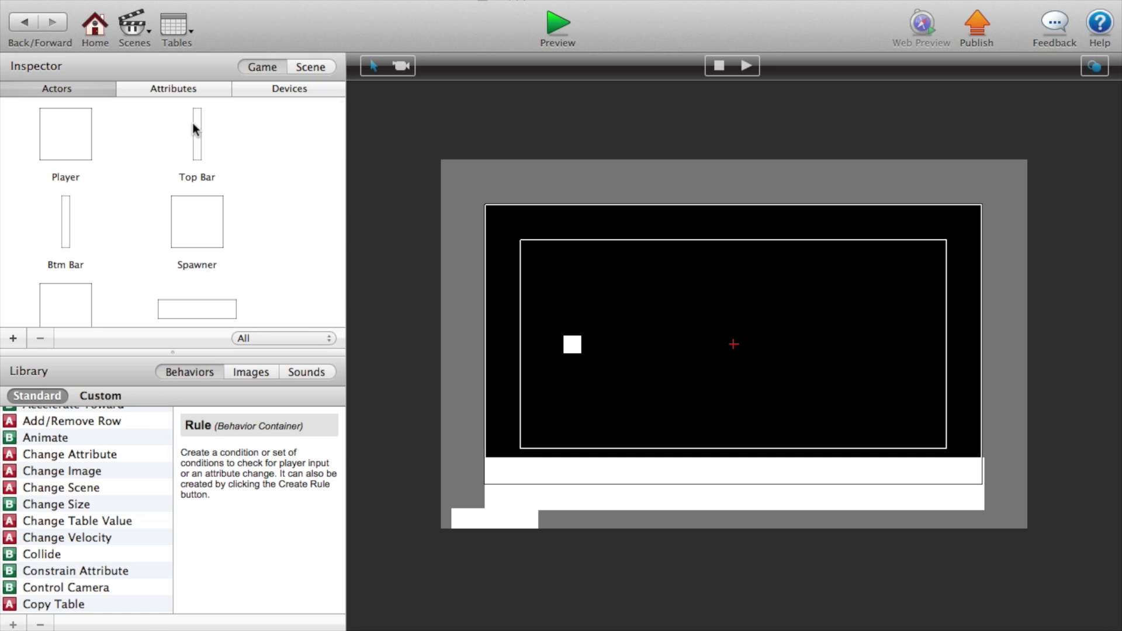
{"action": "left_click", "coordinate": [14, 339]}
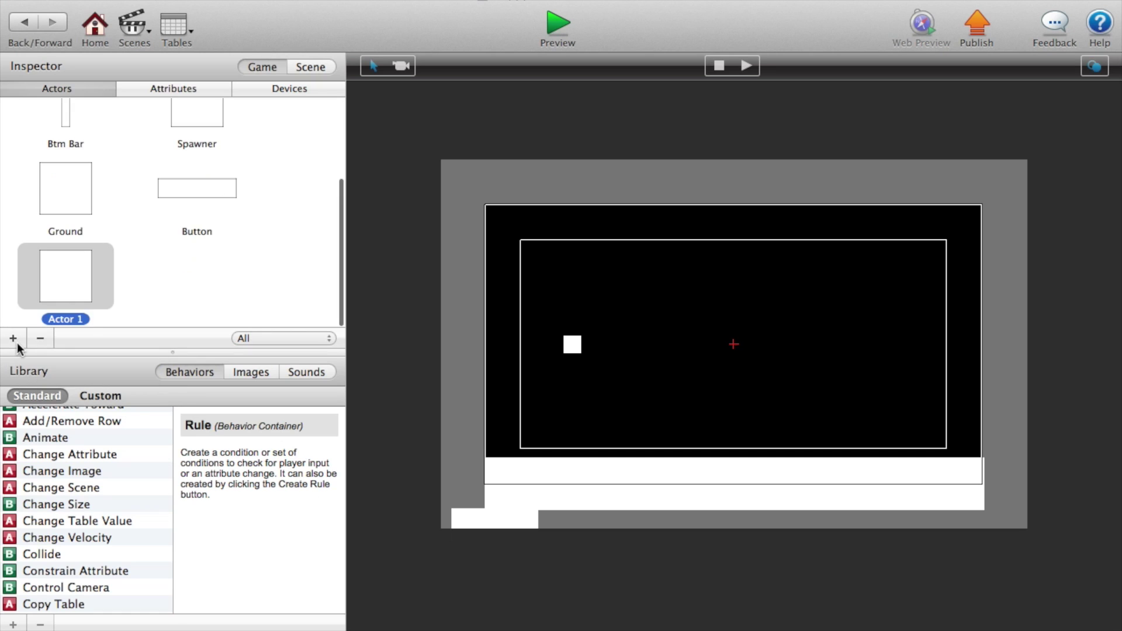
- Create an integer game attribute named Score
{"action": "left_click", "coordinate": [199, 89]}
{"action": "left_click", "coordinate": [15, 338]}
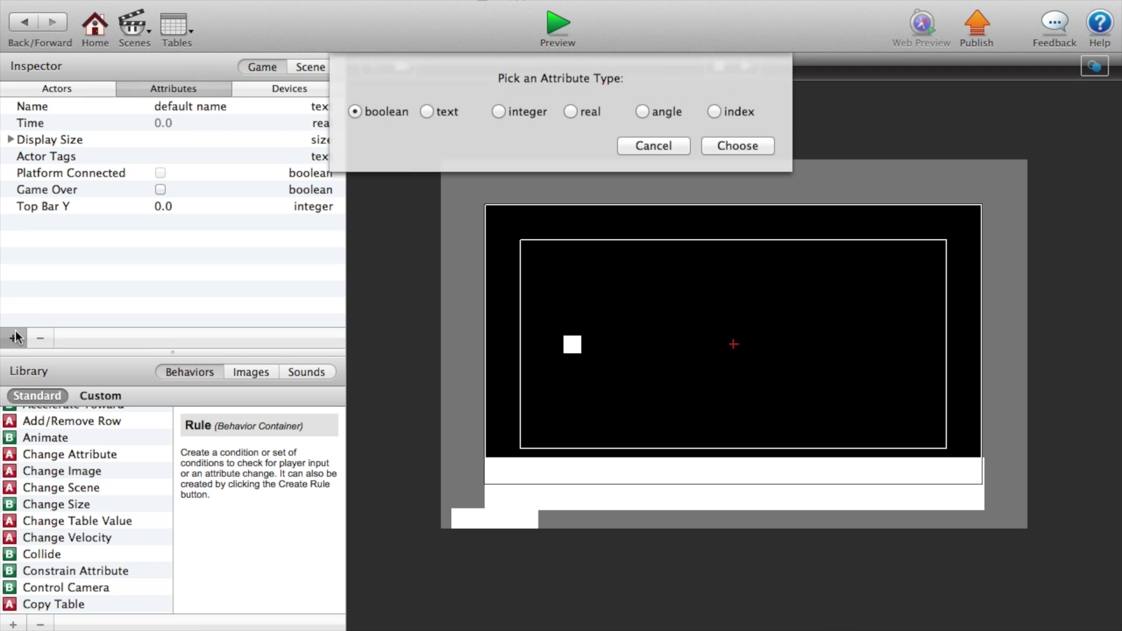
{"action": "left_click", "coordinate": [498, 111]}
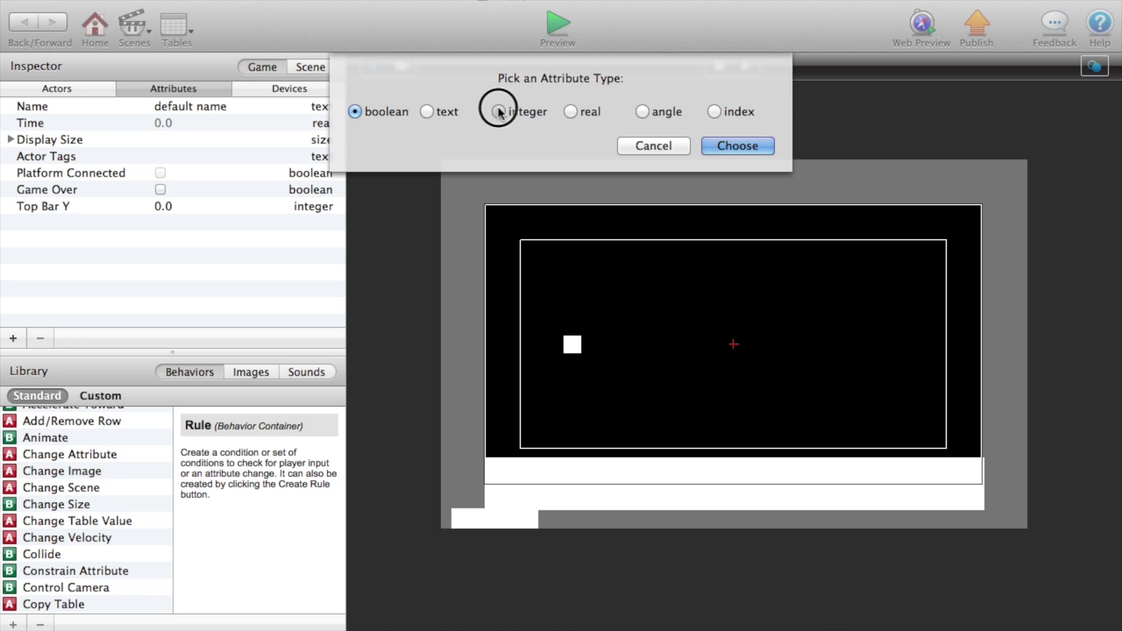
{"action": "left_click", "coordinate": [746, 146]}
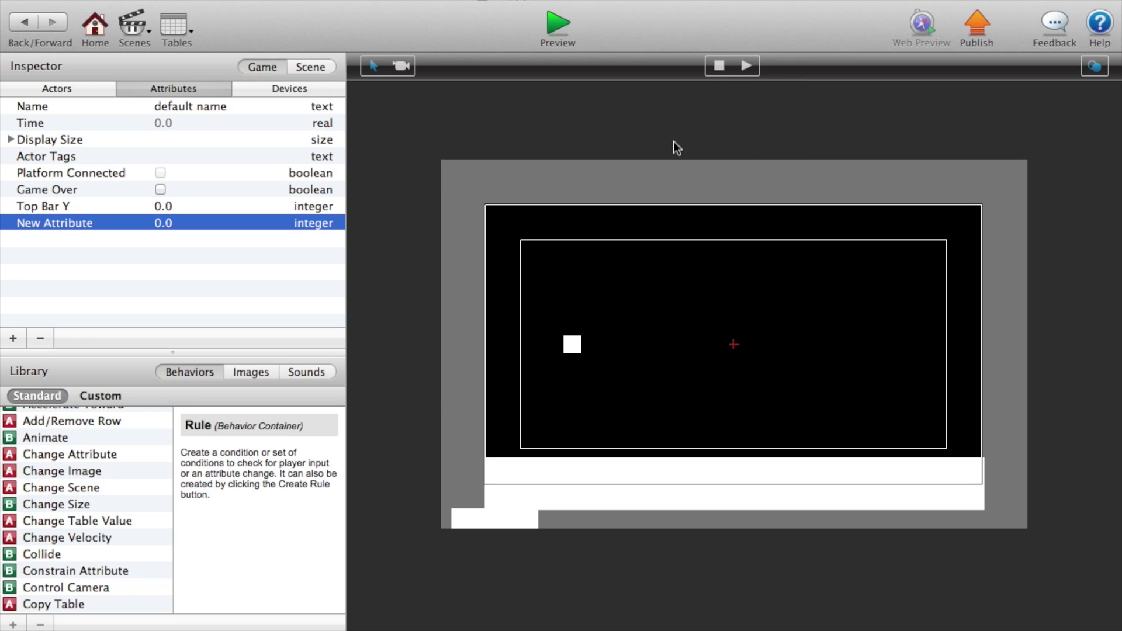
{"action": "left_click", "coordinate": [64, 221]}
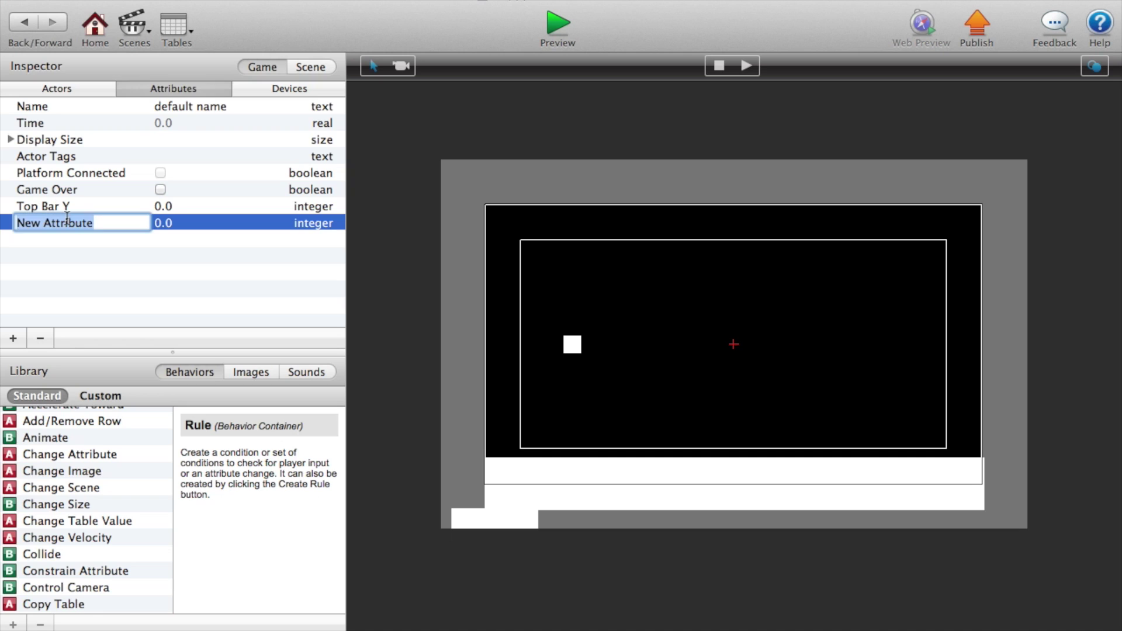
{"action": "type", "text": "Score"}
{"action": "key", "text": "Return"}
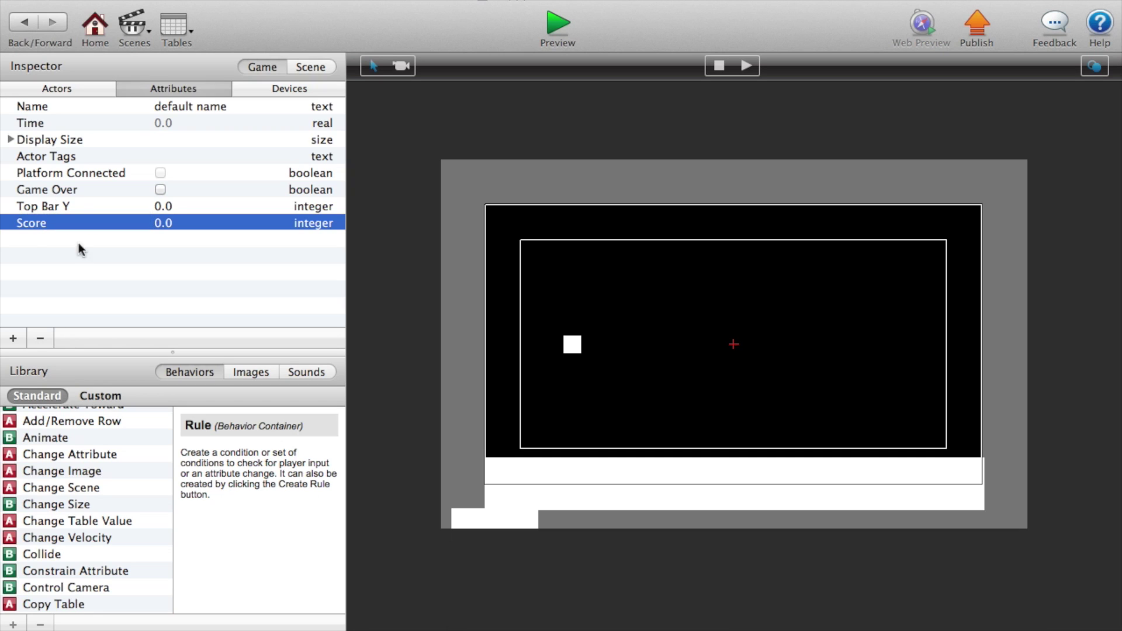
- Create another integer game attribute and name it Highscore
{"action": "left_click", "coordinate": [13, 339]}
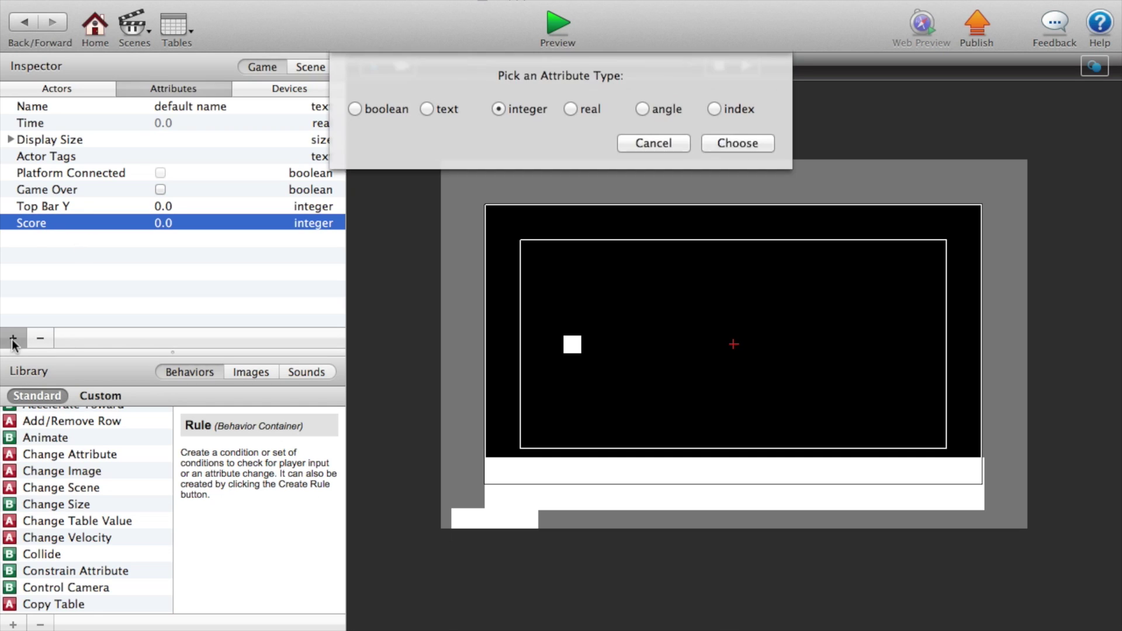
{"action": "left_click", "coordinate": [729, 142]}
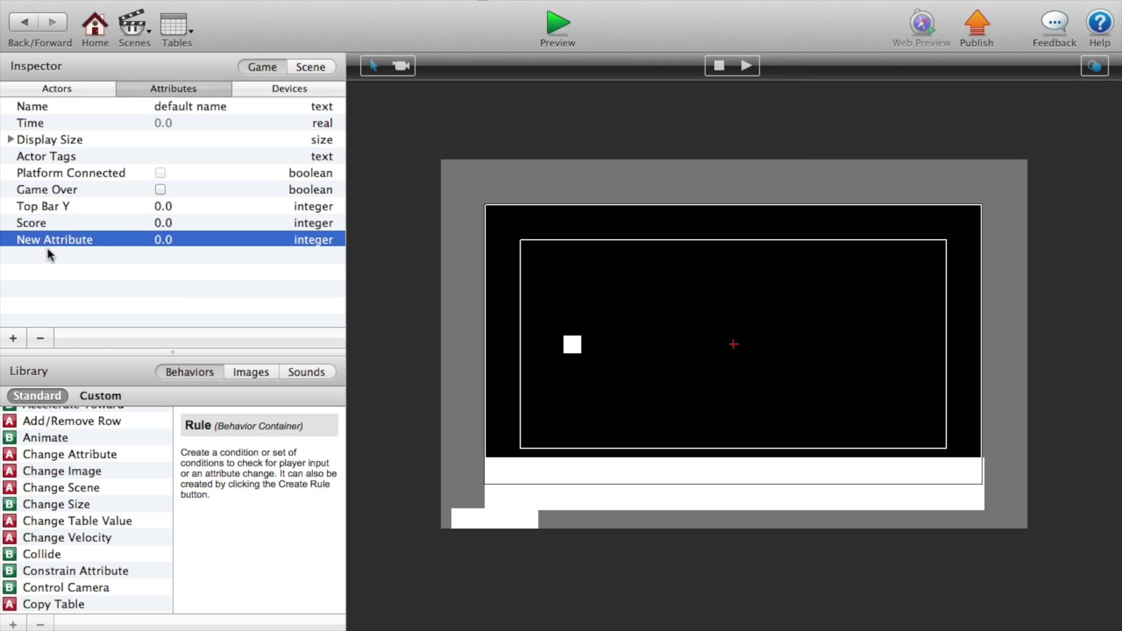
{"action": "left_click", "coordinate": [52, 237]}
{"action": "left_click", "coordinate": [115, 238]}
{"action": "key", "text": "super+a"}
{"action": "type", "text": "Highscore"}
{"action": "key", "text": "Return"}
{"action": "left_click", "coordinate": [72, 308]}
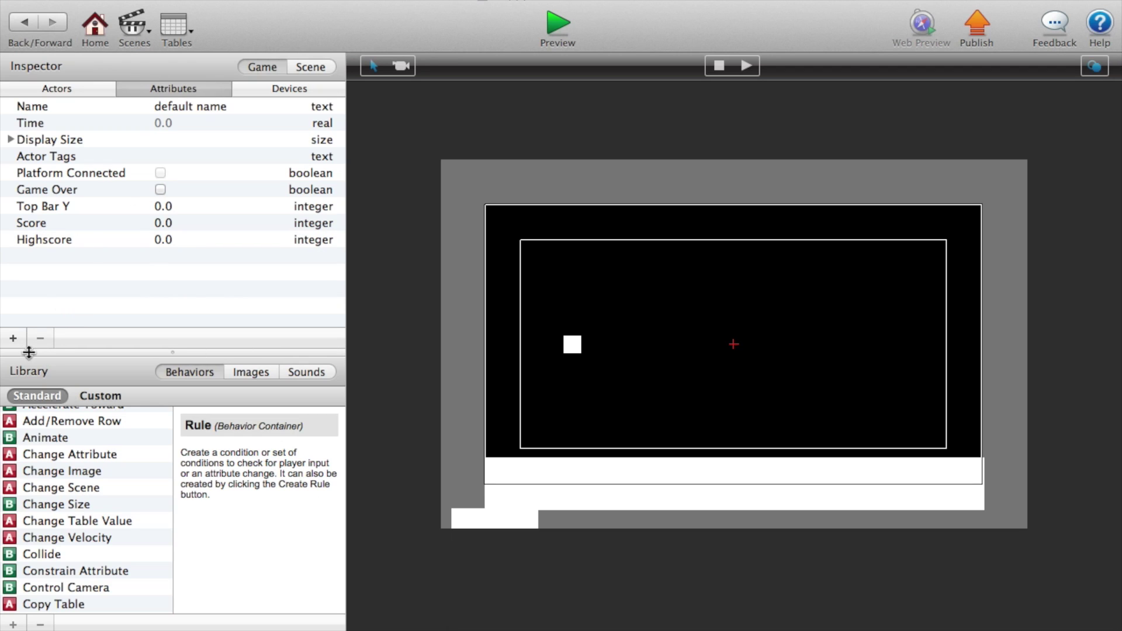
- Rename the newly added actor as Score
{"action": "left_click", "coordinate": [75, 88]}
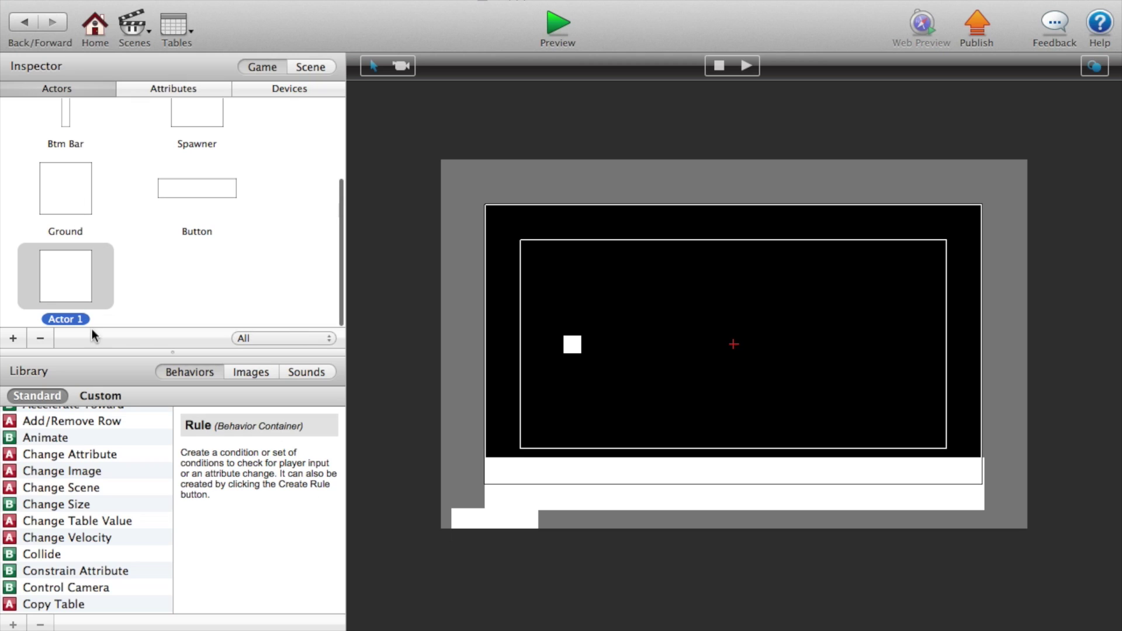
{"action": "left_click", "coordinate": [66, 319]}
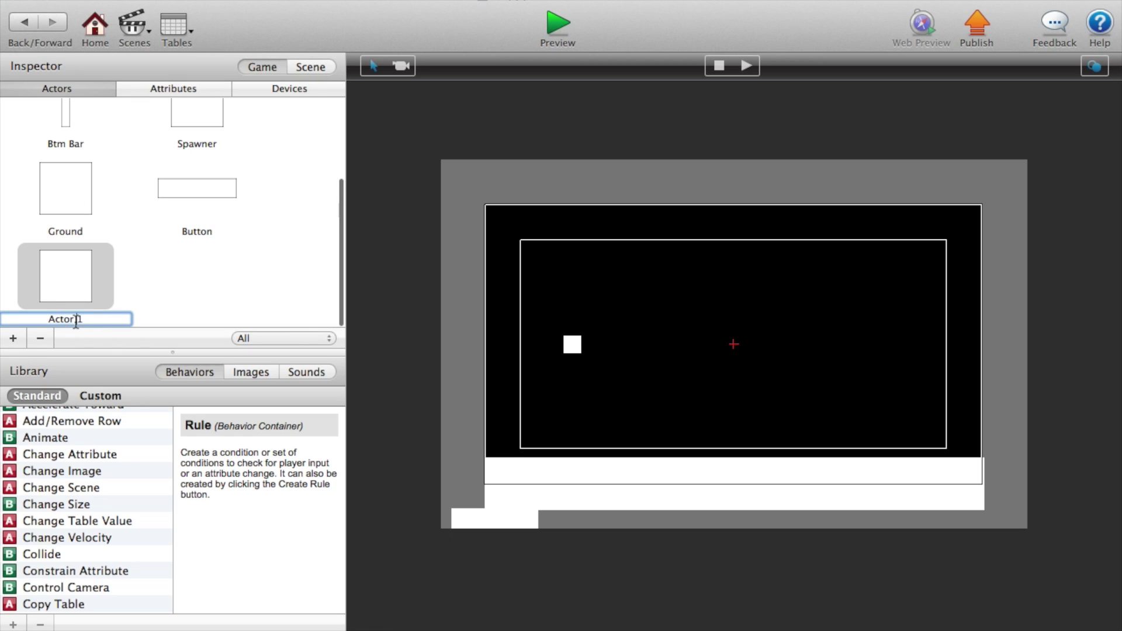
{"action": "type", "text": "Score"}
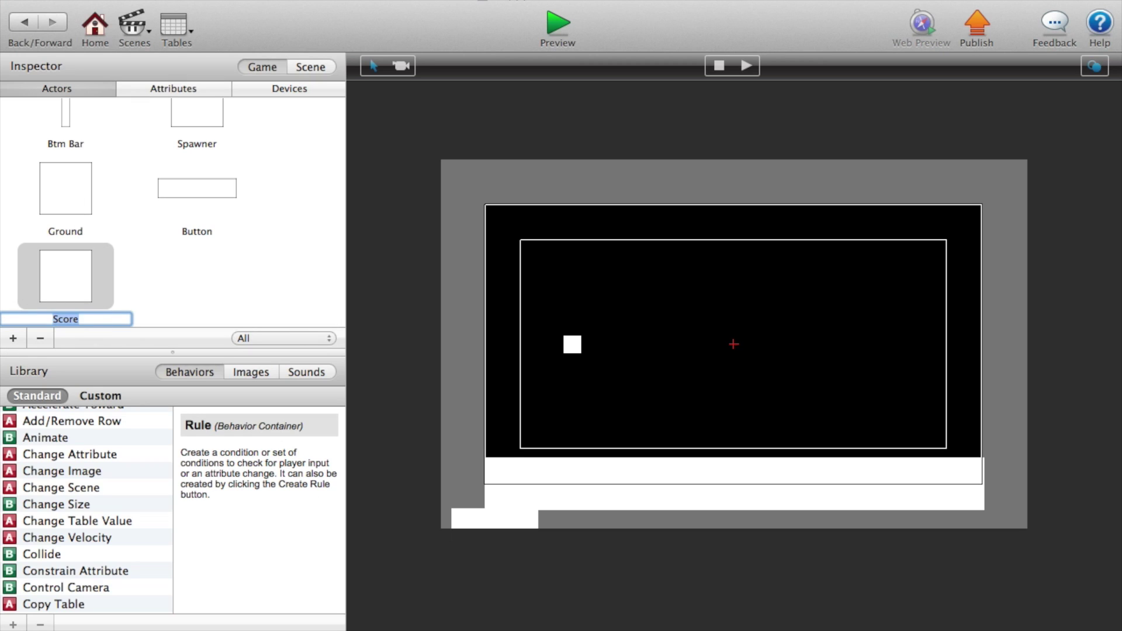
- Open the Score actor and add a Display Text behavior to it
{"action": "double_click", "coordinate": [50, 288]}
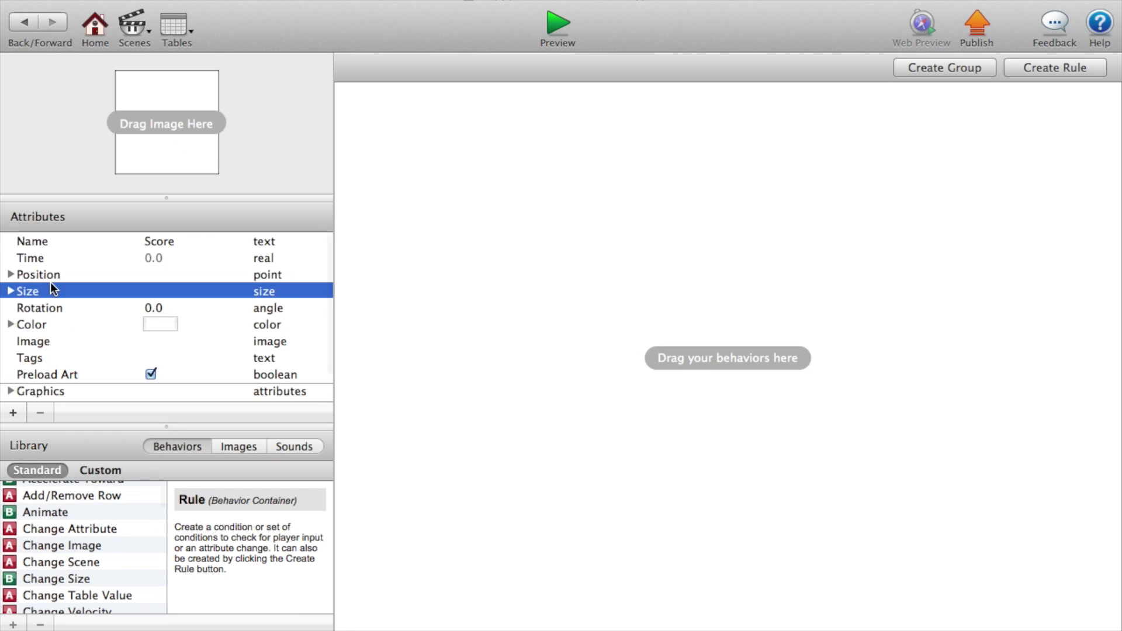
{"action": "scroll", "coordinate": [43, 501], "scroll_direction": "up", "scroll_amount": 2}
{"action": "scroll", "coordinate": [43, 501], "scroll_direction": "down", "scroll_amount": 3}
{"action": "scroll", "coordinate": [43, 501], "scroll_direction": "down", "scroll_amount": 1}
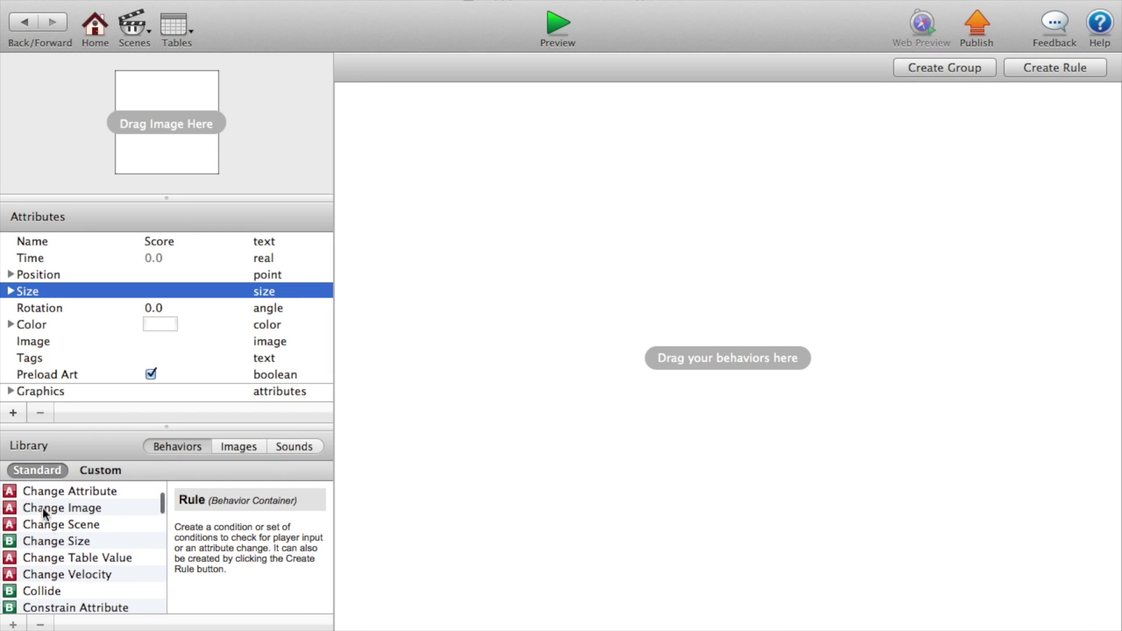
{"action": "scroll", "coordinate": [54, 528], "scroll_direction": "down", "scroll_amount": 8}
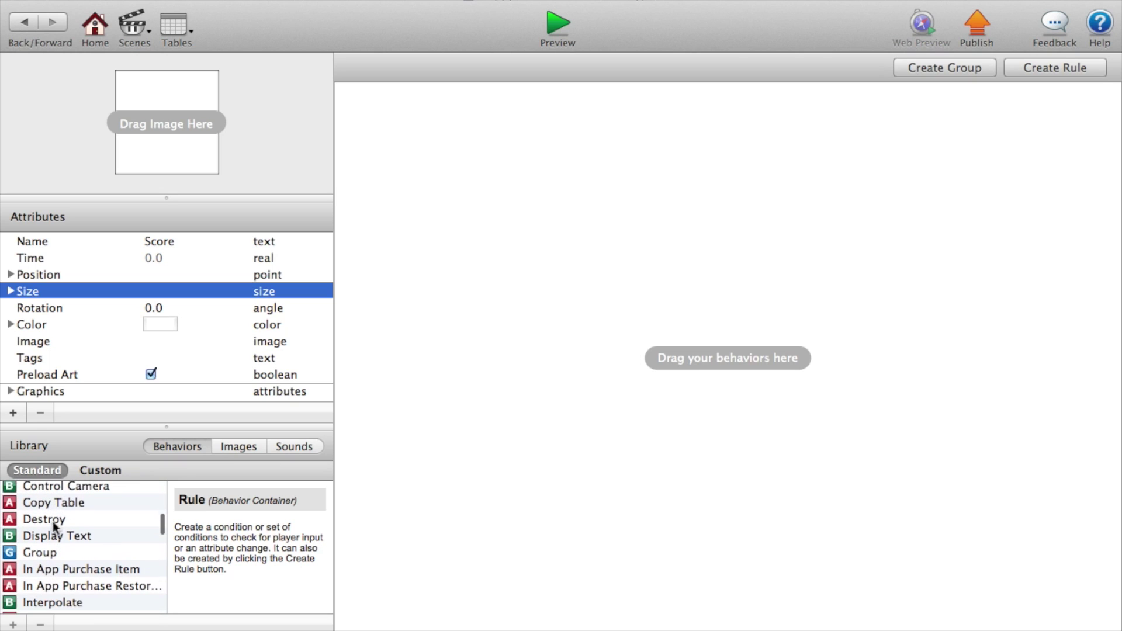
{"action": "left_click_drag", "start_coordinate": [54, 532], "coordinate": [516, 329]}
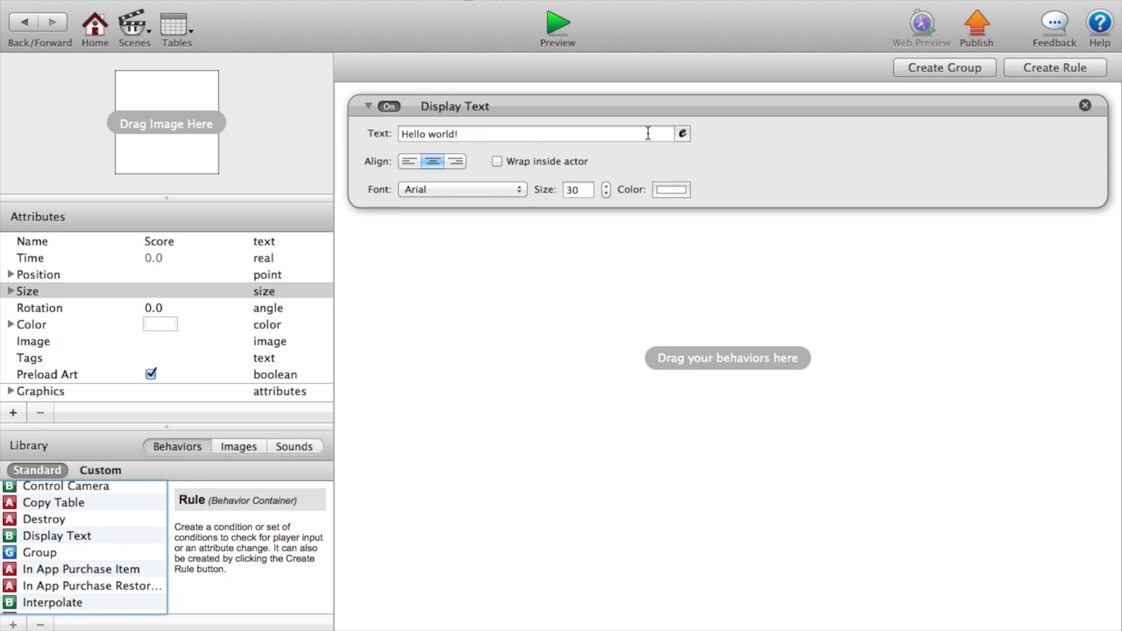
- Set the Score actor's Display Text expression to the game.Score attribute
{"action": "left_click", "coordinate": [683, 134]}
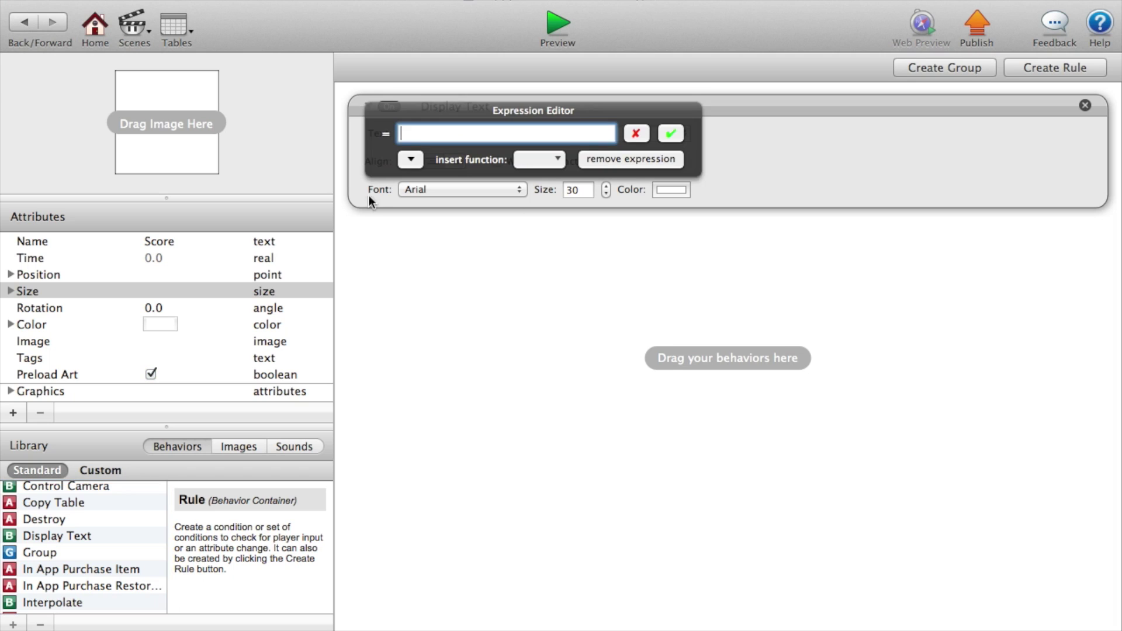
{"action": "left_click", "coordinate": [410, 158]}
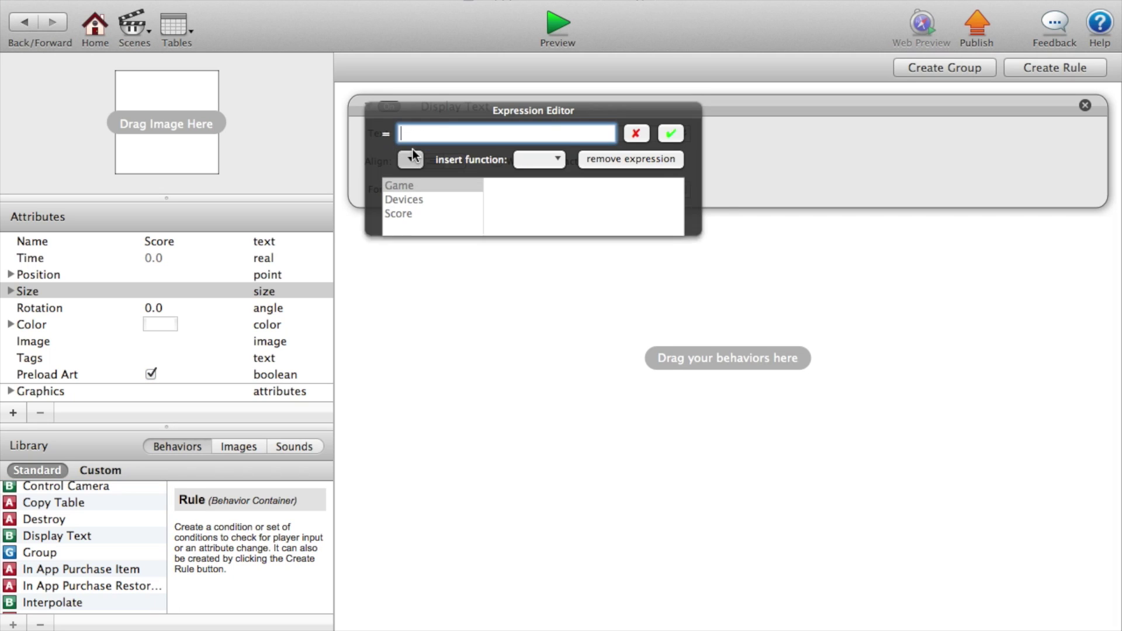
{"action": "left_click", "coordinate": [412, 185]}
{"action": "left_click", "coordinate": [502, 283]}
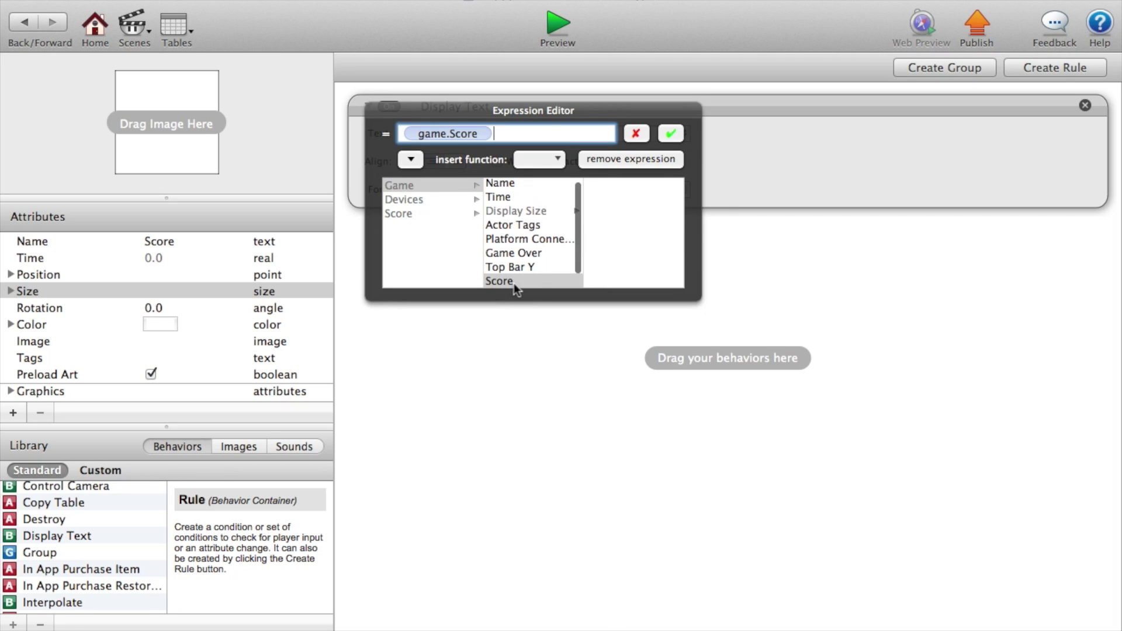
{"action": "left_click", "coordinate": [671, 135]}
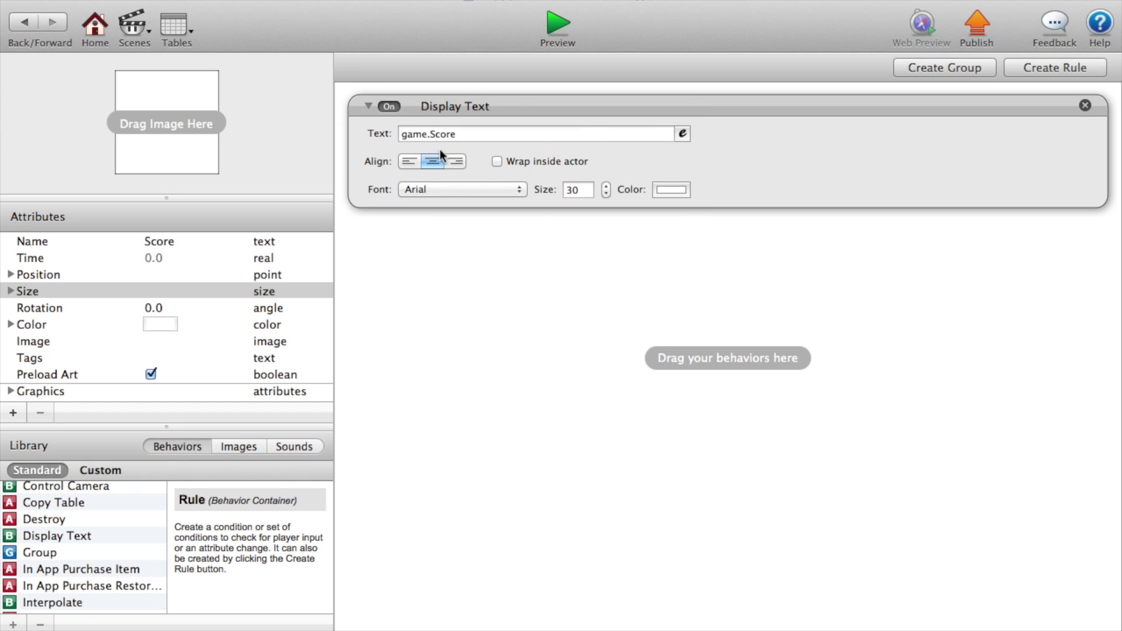
- Make the Score actor transparent by setting its color opacity to 0%
{"action": "left_click", "coordinate": [159, 337]}
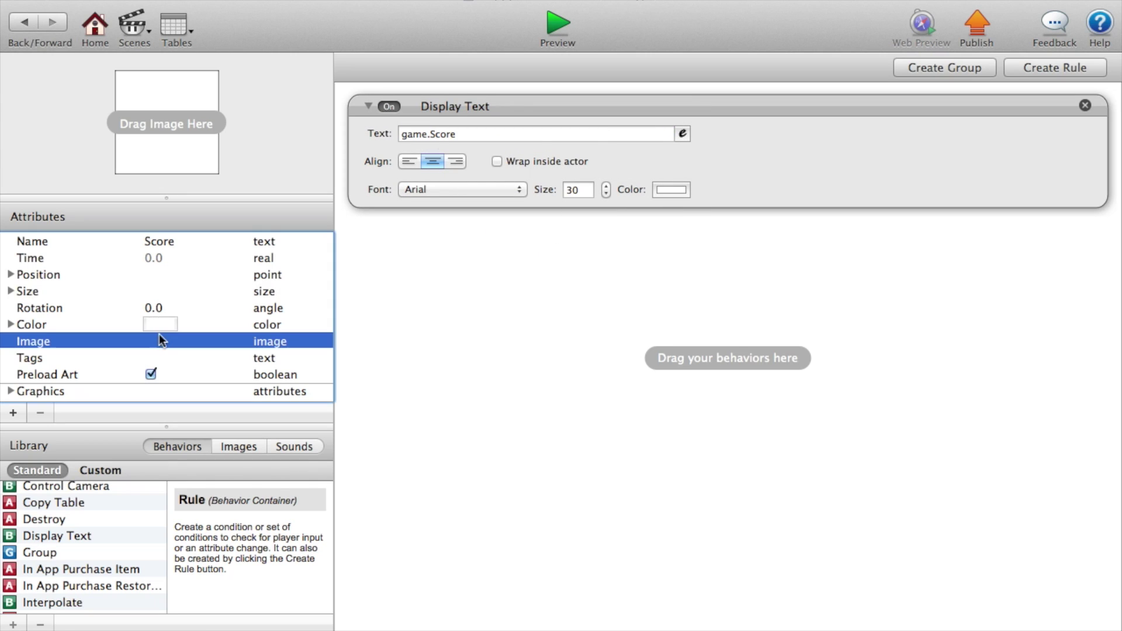
{"action": "left_click", "coordinate": [160, 321]}
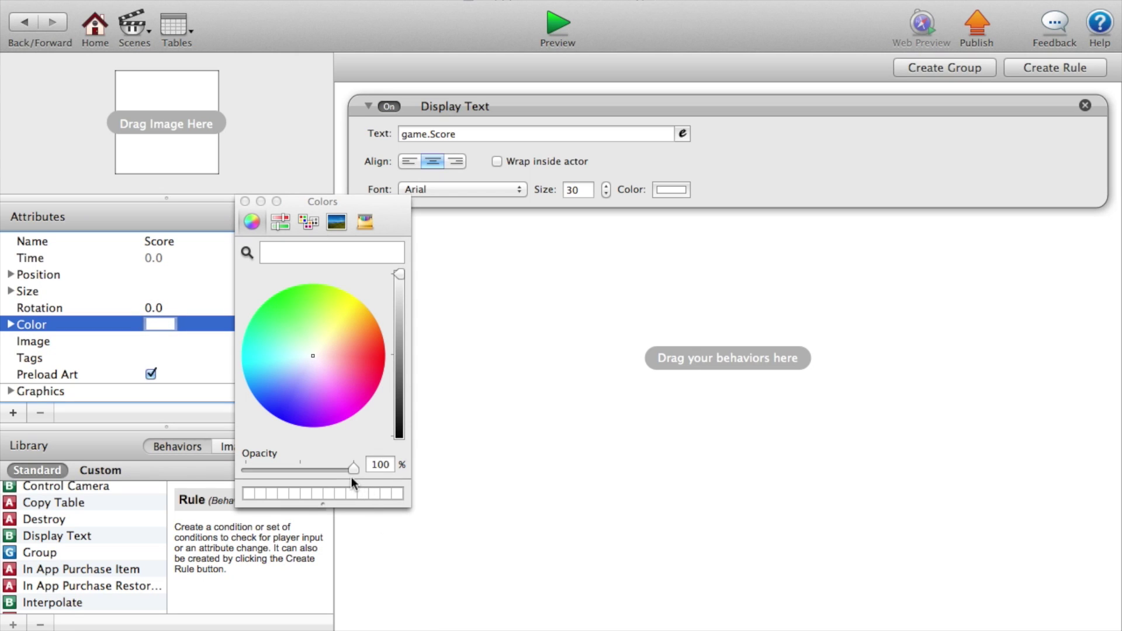
{"action": "left_click_drag", "start_coordinate": [353, 469], "coordinate": [244, 469]}
{"action": "left_click", "coordinate": [500, 401]}
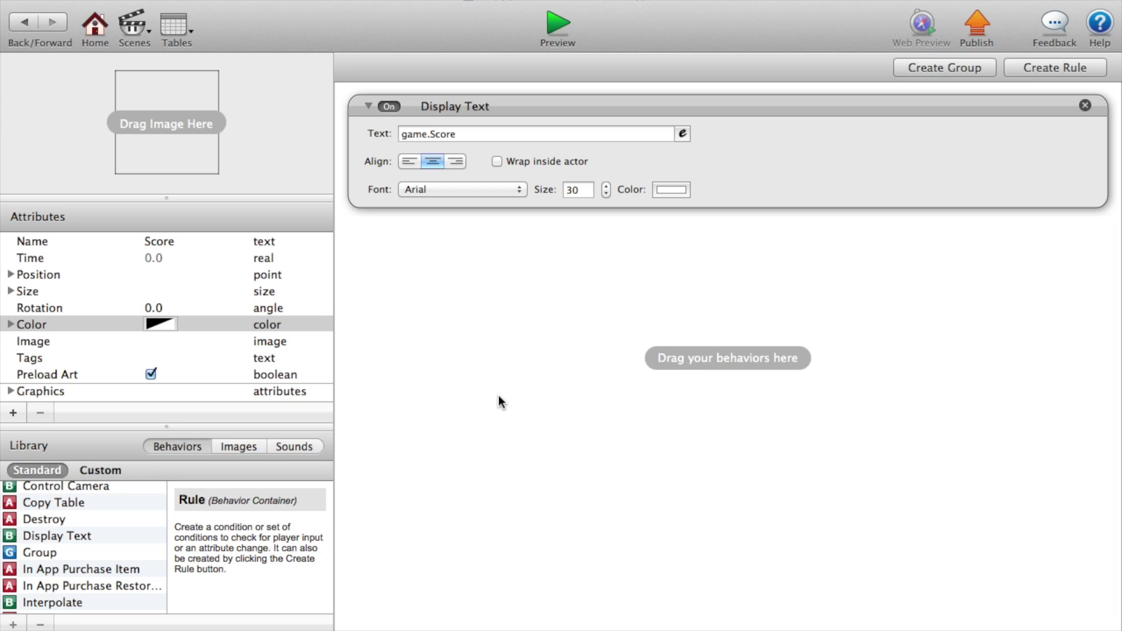
- Preview the game from the Home scene and start playing to check whether the score appears
{"action": "left_click", "coordinate": [560, 24]}
{"action": "left_click", "coordinate": [556, 275]}
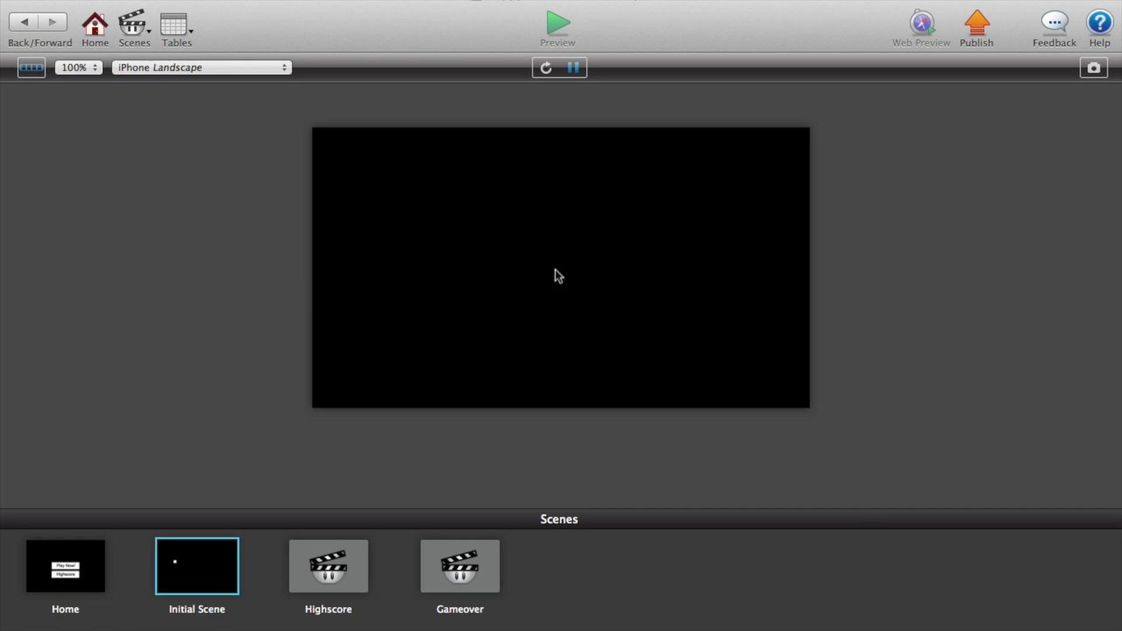
{"action": "left_click", "coordinate": [68, 541]}
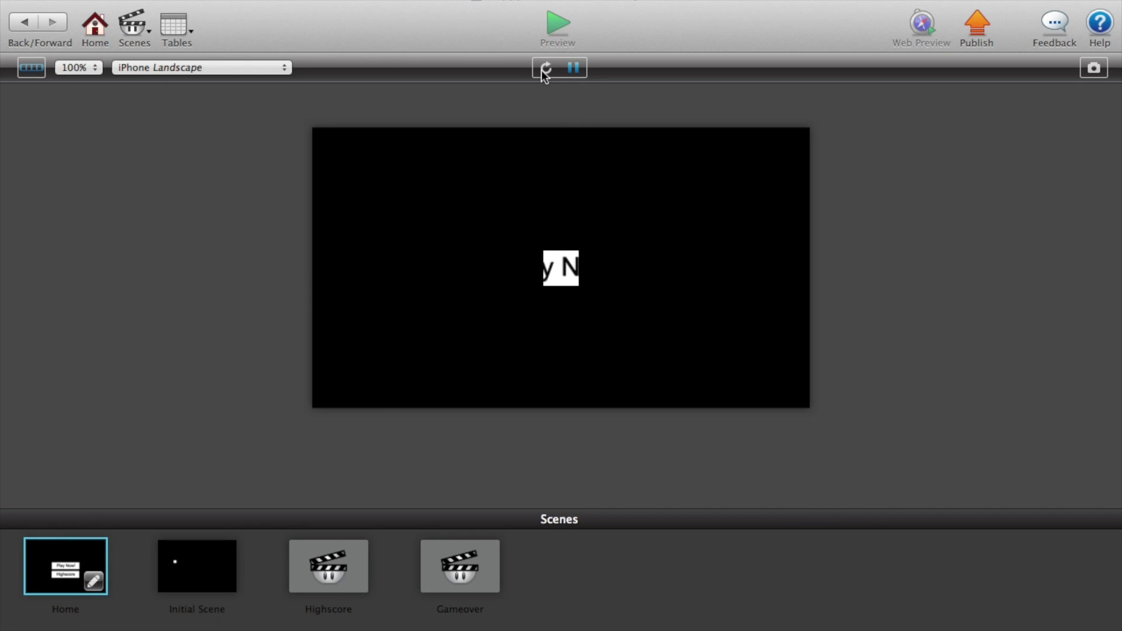
{"action": "left_click", "coordinate": [559, 282]}
{"action": "left_click", "coordinate": [520, 327]}
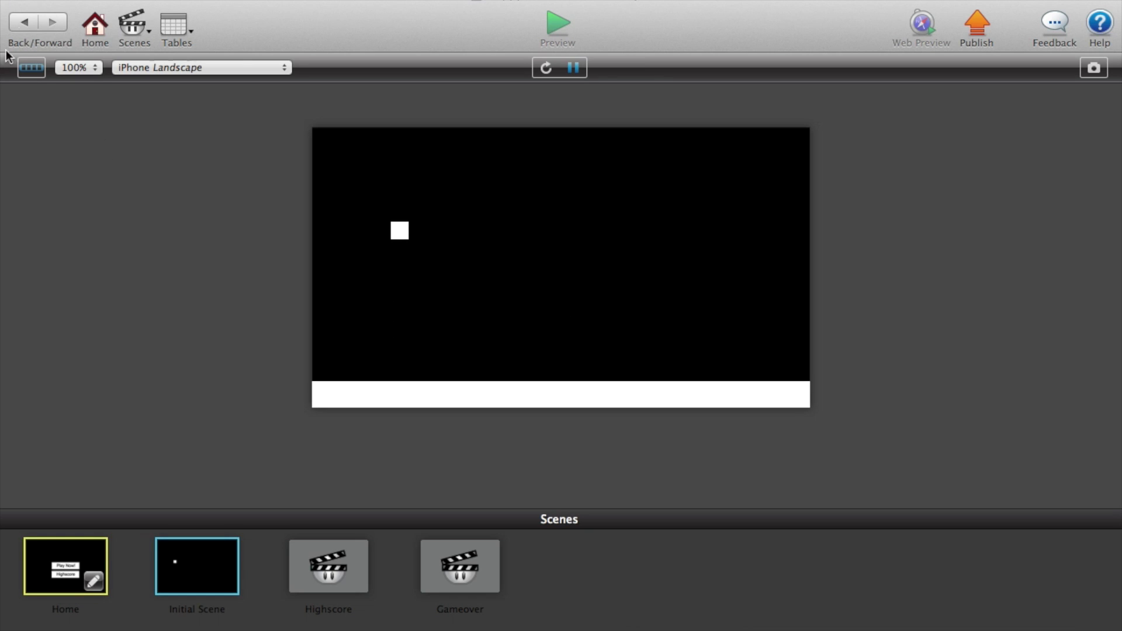
- Place the Score actor in the upper-left corner of the Initial Scene, resize it to a wide rectangle, and preview the scene
{"action": "left_click", "coordinate": [95, 26]}
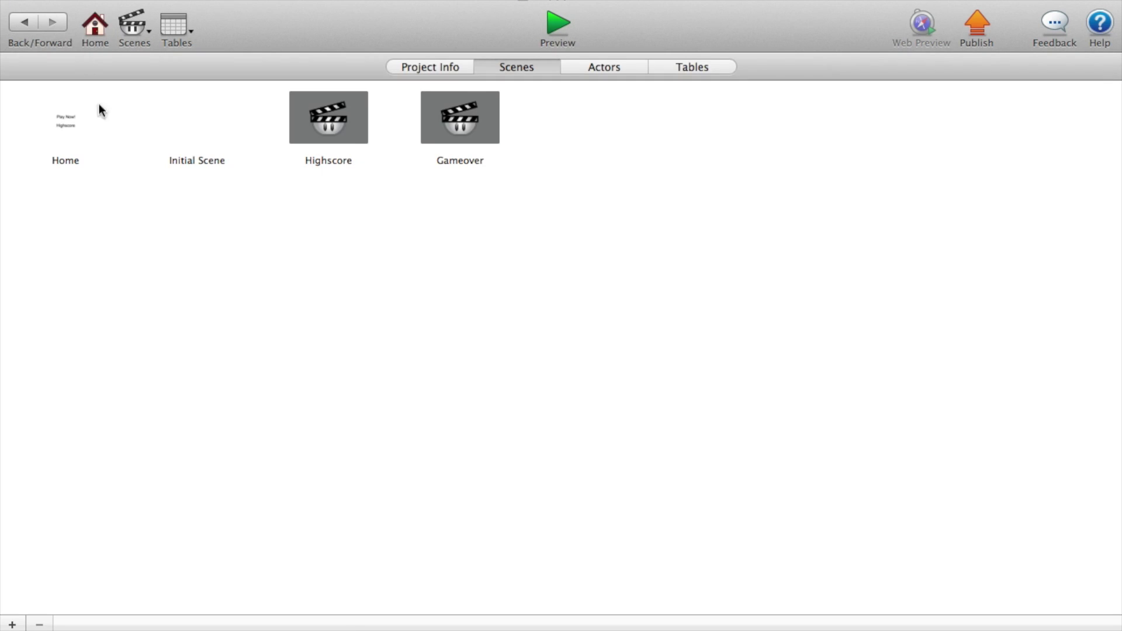
{"action": "double_click", "coordinate": [151, 119]}
{"action": "scroll", "coordinate": [113, 318], "scroll_direction": "down", "scroll_amount": 3}
{"action": "left_click", "coordinate": [66, 274]}
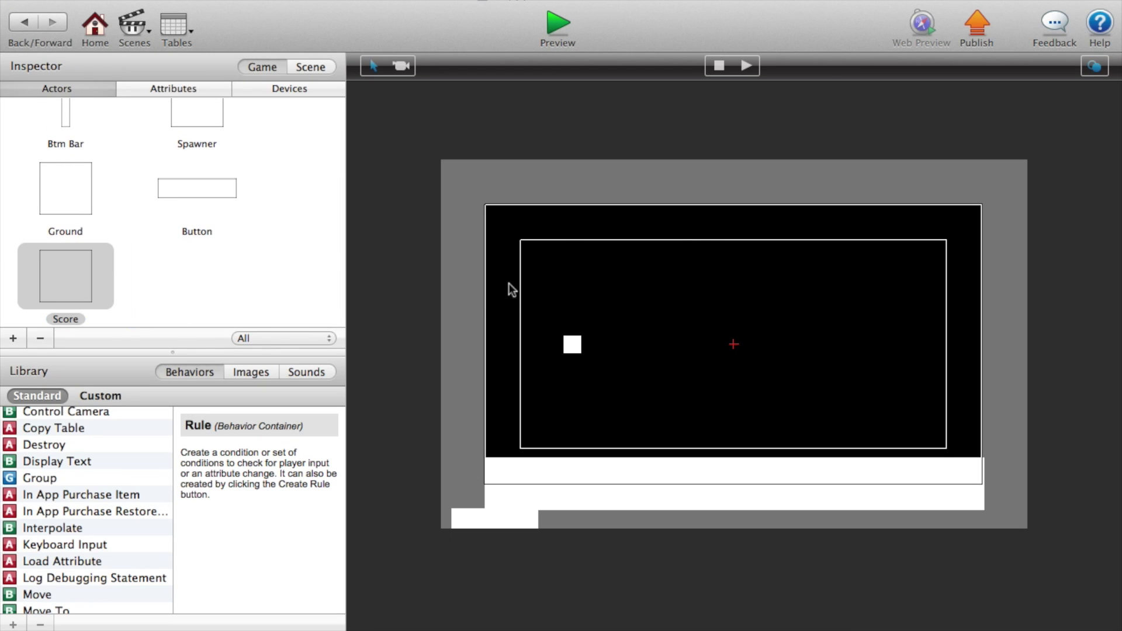
{"action": "left_click_drag", "start_coordinate": [504, 286], "coordinate": [623, 261]}
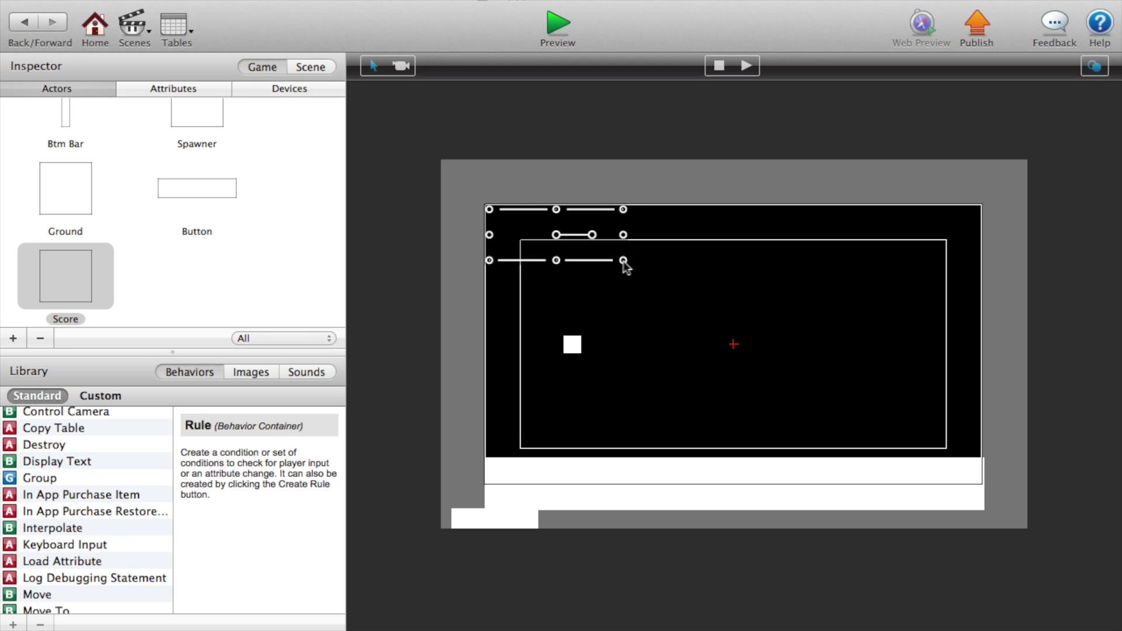
{"action": "left_click", "coordinate": [748, 66]}
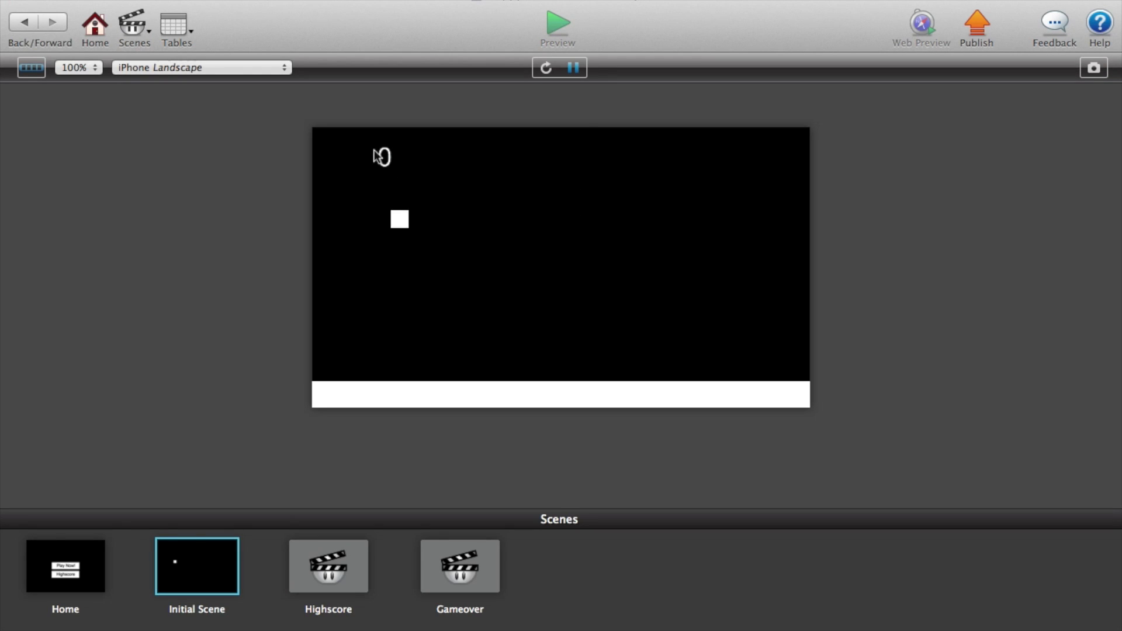
{"action": "left_click", "coordinate": [562, 315]}
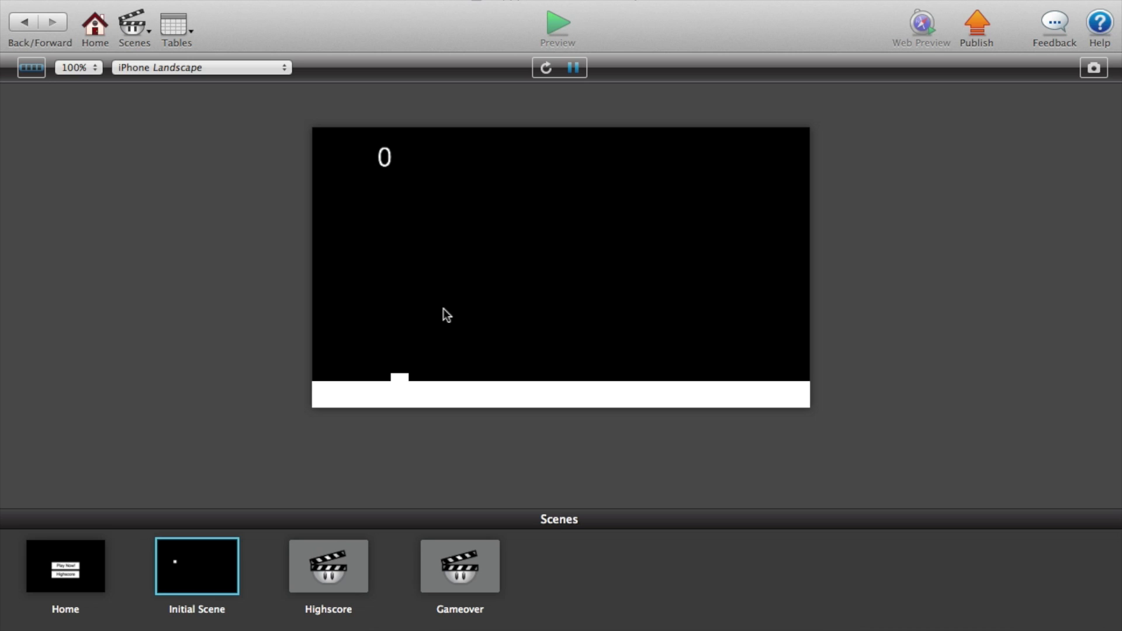
- Add the Score actor to the Gameover scene above the two buttons and stretch it to match their width
{"action": "left_click", "coordinate": [93, 25]}
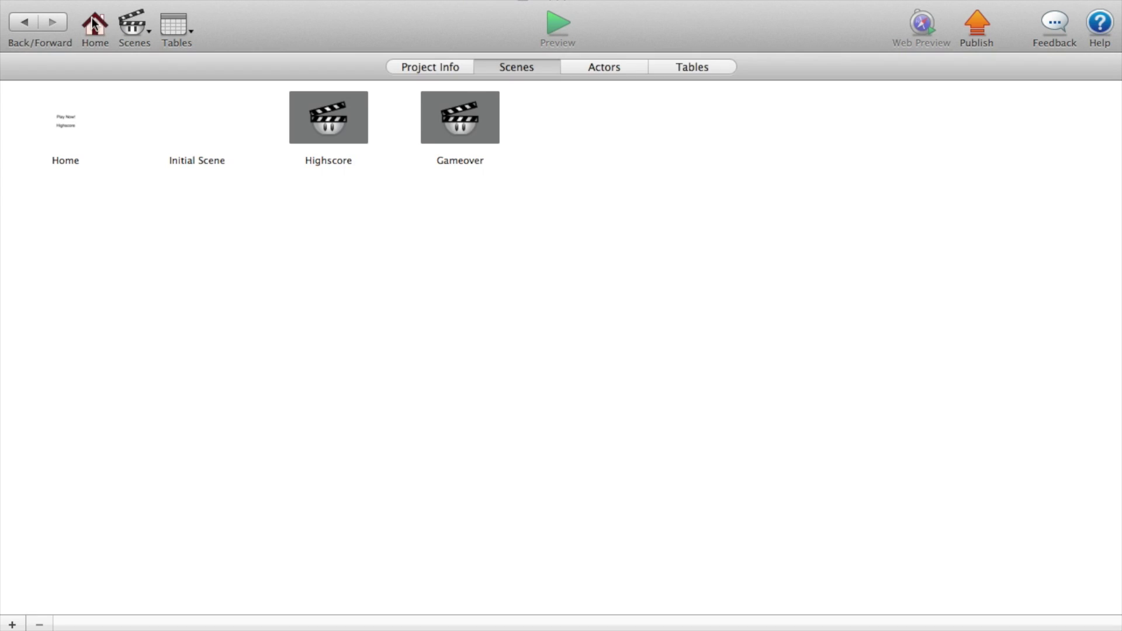
{"action": "double_click", "coordinate": [443, 139]}
{"action": "scroll", "coordinate": [60, 284], "scroll_direction": "down", "scroll_amount": 3}
{"action": "left_click_drag", "start_coordinate": [71, 277], "coordinate": [646, 297]}
{"action": "left_click_drag", "start_coordinate": [773, 298], "coordinate": [820, 298]}
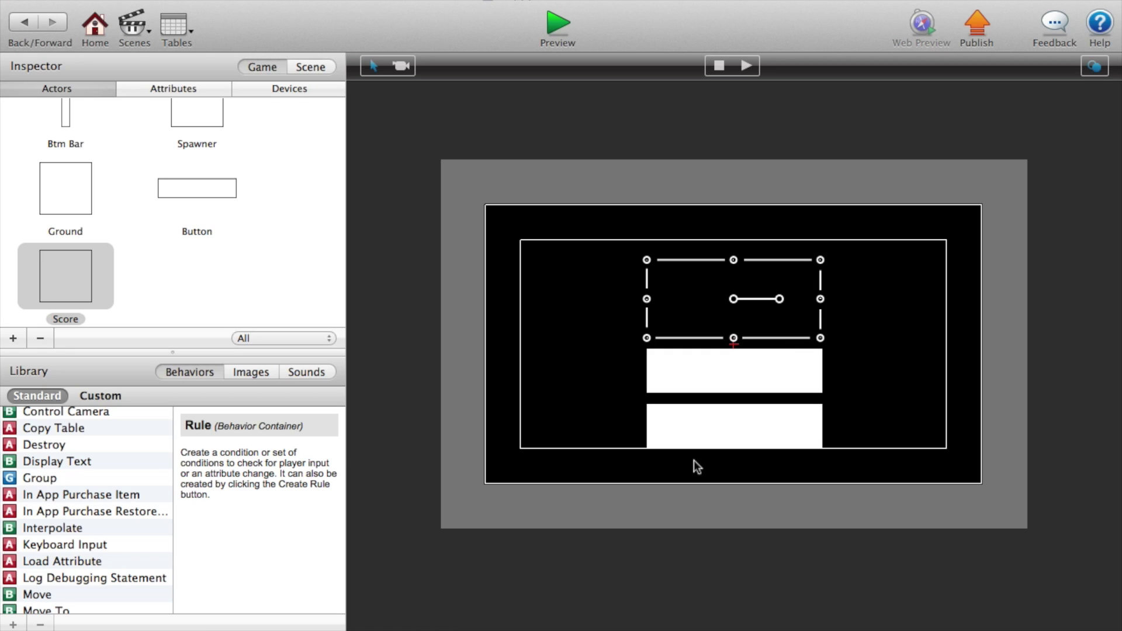
- Add a Timer running every 1 second to the Score actor instance in the Initial Scene
{"action": "scroll", "coordinate": [261, 220], "scroll_direction": "down", "scroll_amount": 2}
{"action": "left_click", "coordinate": [132, 32]}
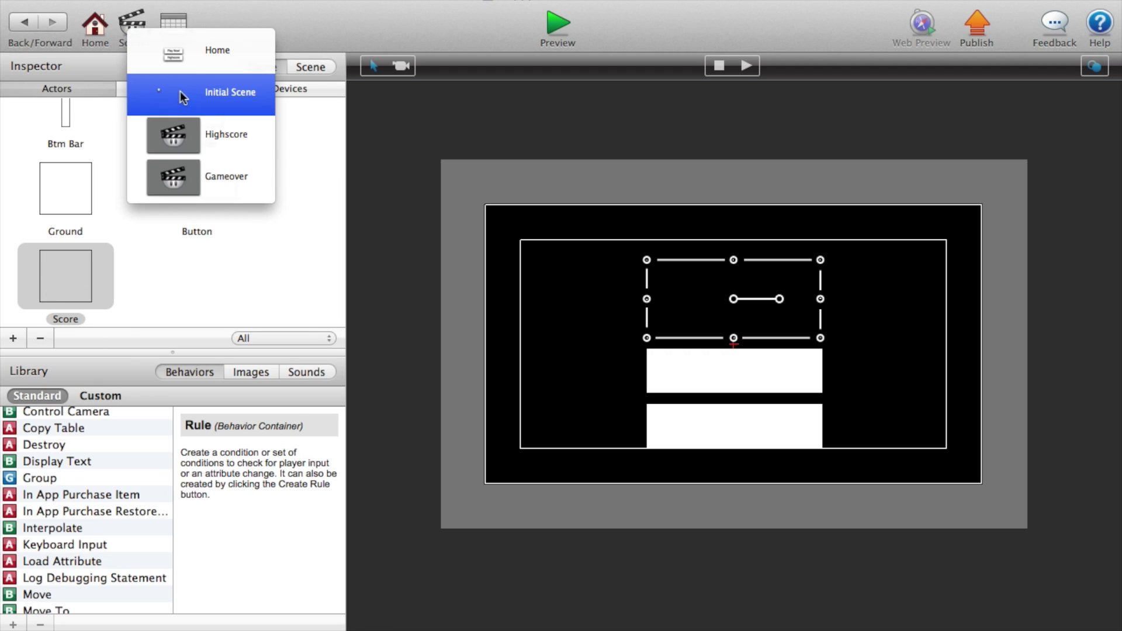
{"action": "left_click", "coordinate": [189, 104]}
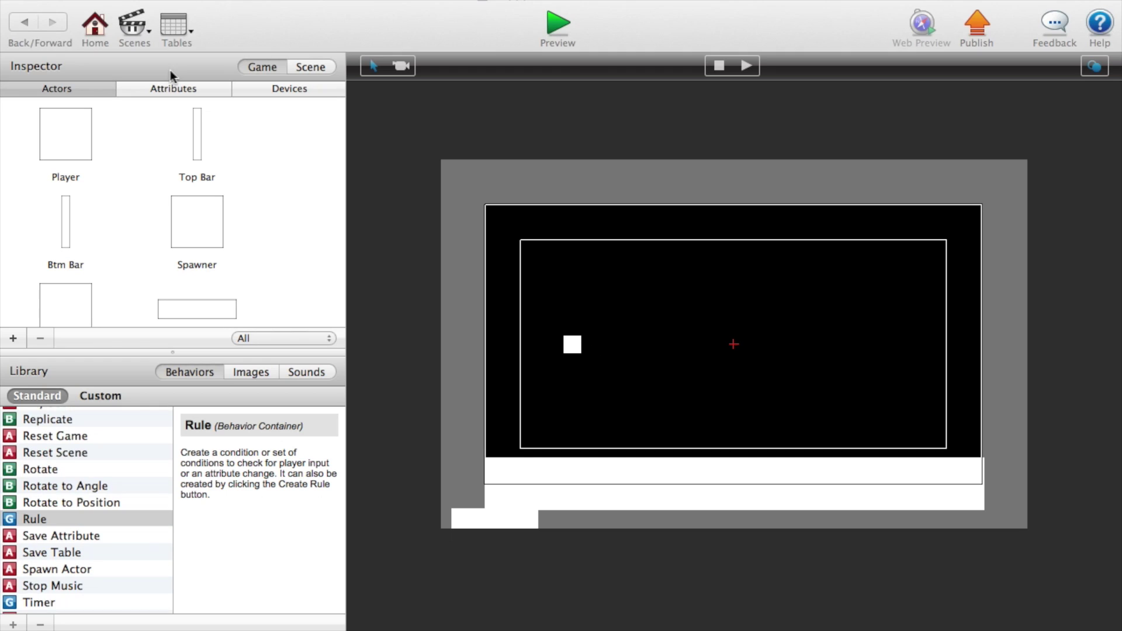
{"action": "double_click", "coordinate": [533, 219]}
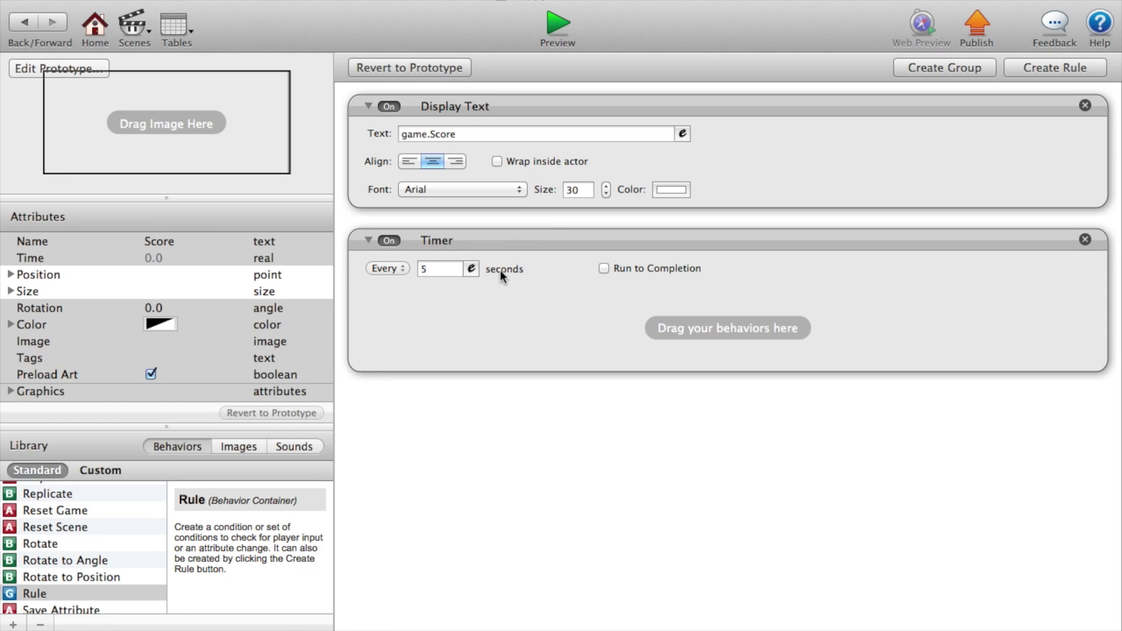
{"action": "left_click", "coordinate": [458, 269]}
{"action": "type", "text": "1"}
{"action": "key", "text": "Return"}
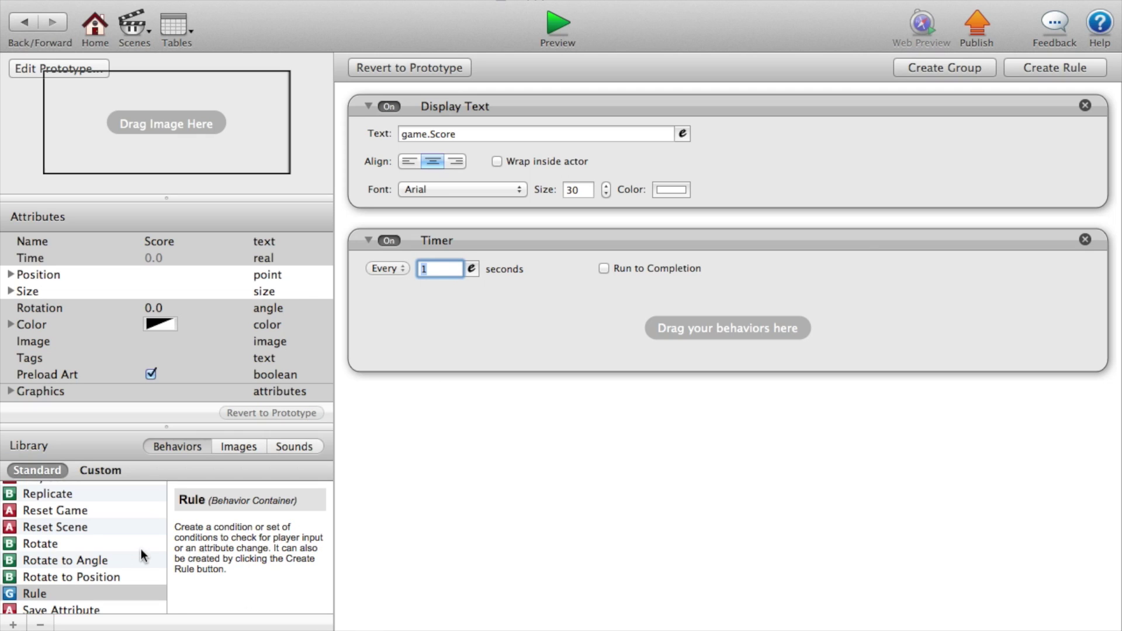
- Add a Change Attribute behavior inside the Timer and target the game.Score attribute
{"action": "scroll", "coordinate": [81, 539], "scroll_direction": "down", "scroll_amount": 5}
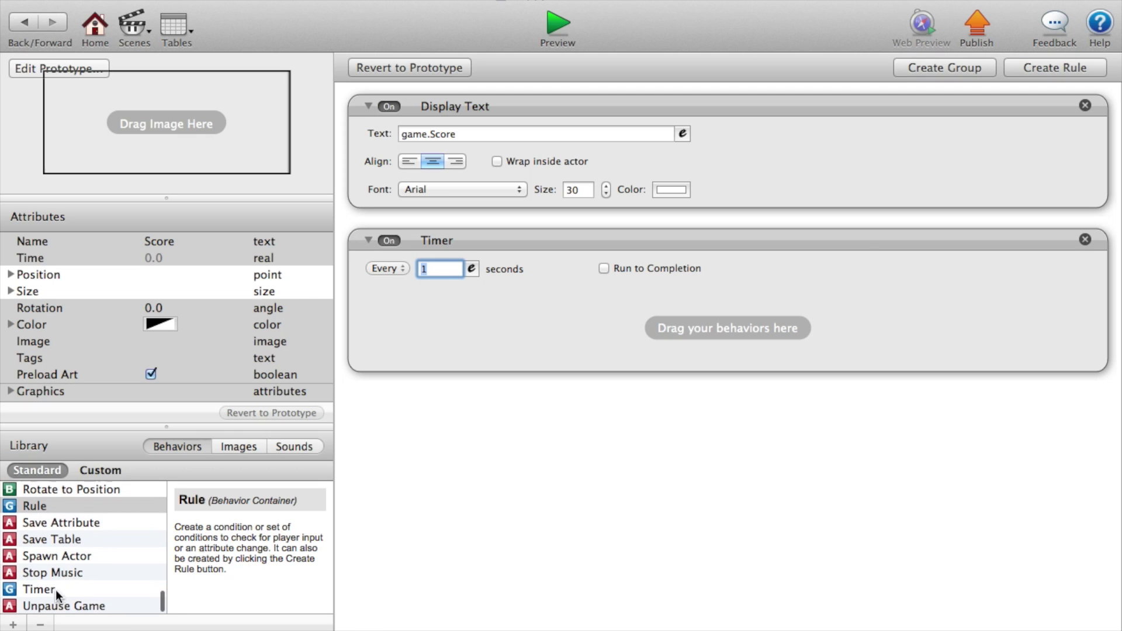
{"action": "scroll", "coordinate": [57, 581], "scroll_direction": "up", "scroll_amount": 15}
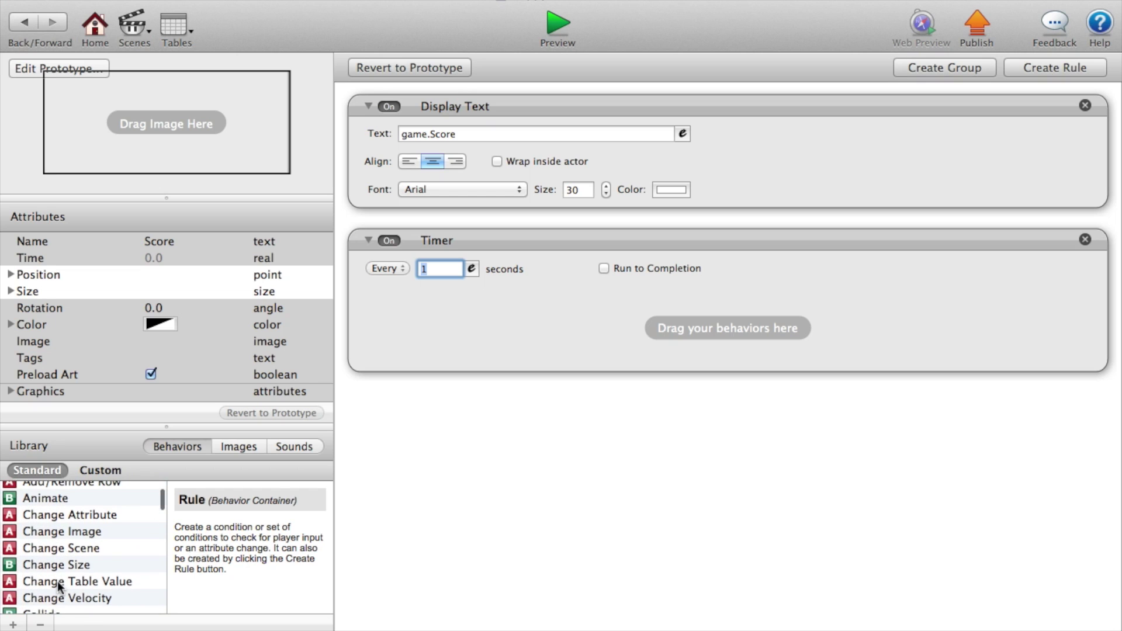
{"action": "left_click_drag", "start_coordinate": [73, 526], "coordinate": [570, 348]}
{"action": "left_click", "coordinate": [607, 335]}
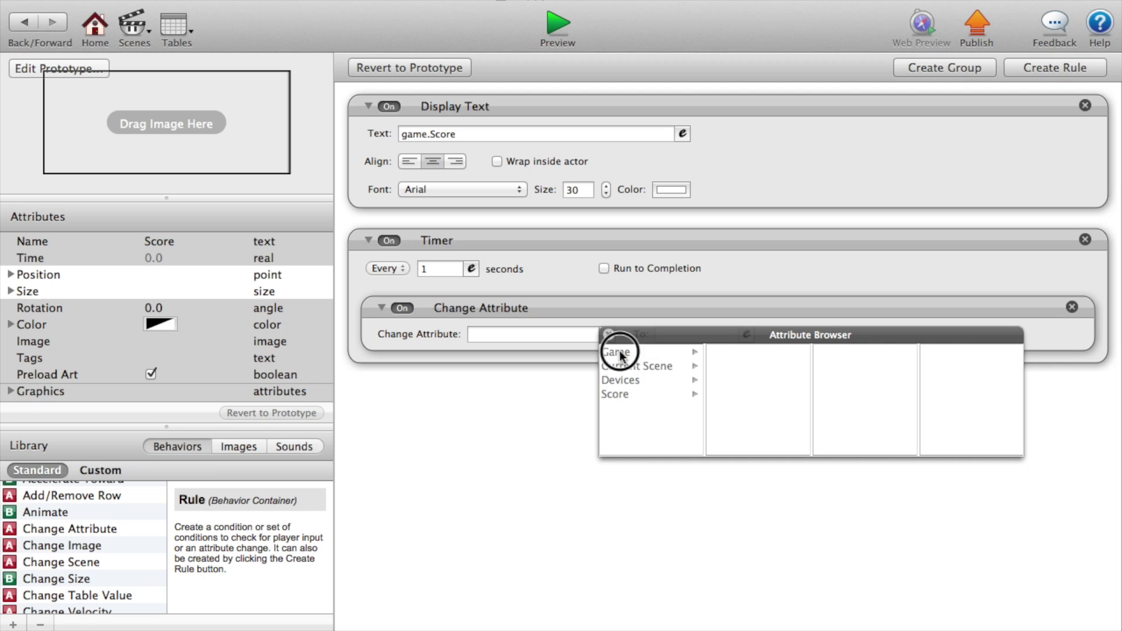
{"action": "left_click", "coordinate": [620, 353]}
{"action": "scroll", "coordinate": [741, 435], "scroll_direction": "down", "scroll_amount": 2}
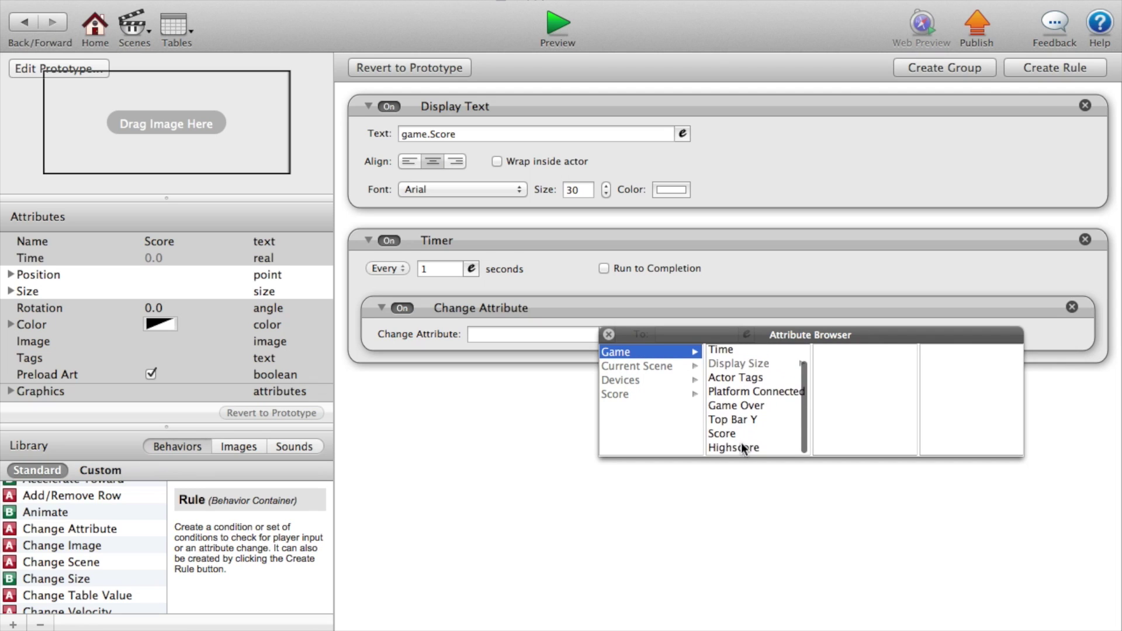
{"action": "left_click", "coordinate": [741, 435]}
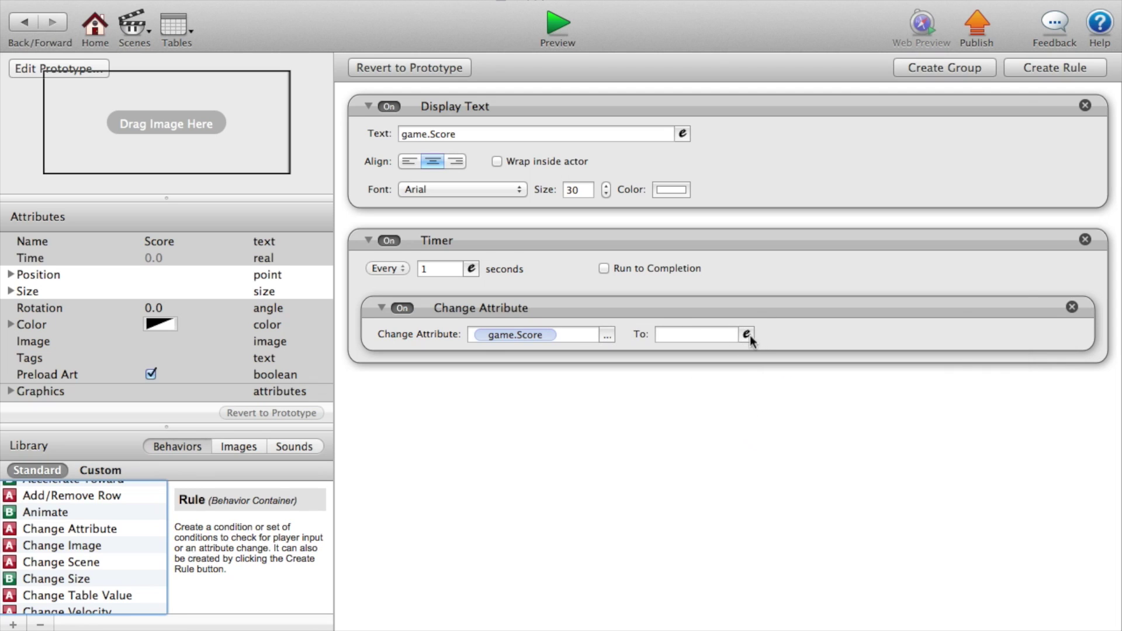
- Set the Change Attribute value to the expression game.Score+1
{"action": "left_click", "coordinate": [751, 337]}
{"action": "left_click", "coordinate": [667, 362]}
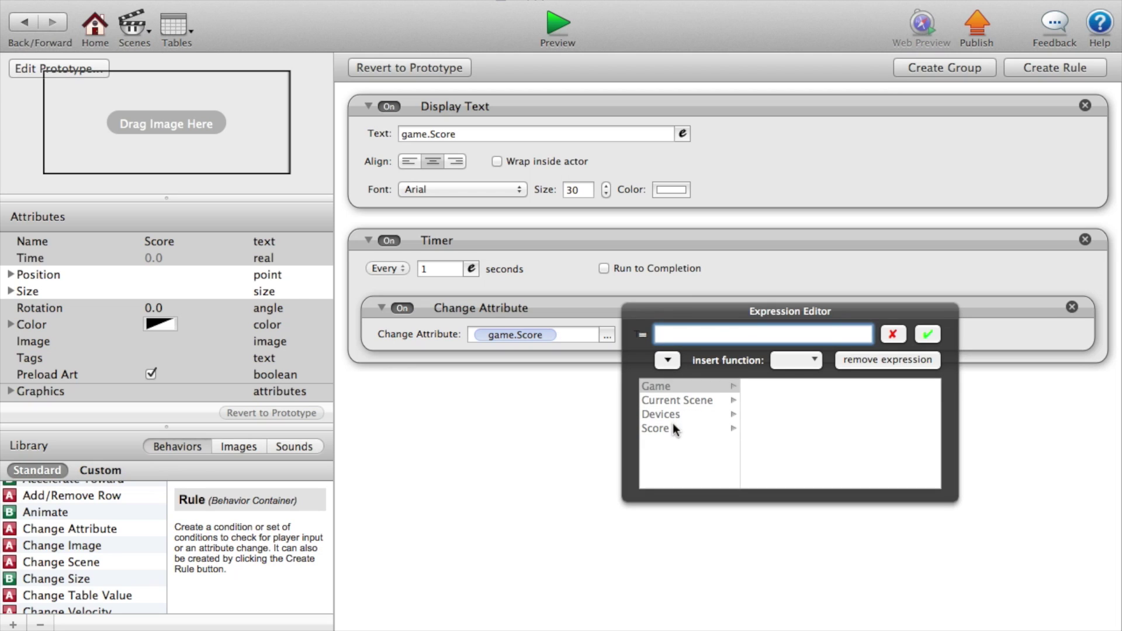
{"action": "left_click", "coordinate": [683, 388]}
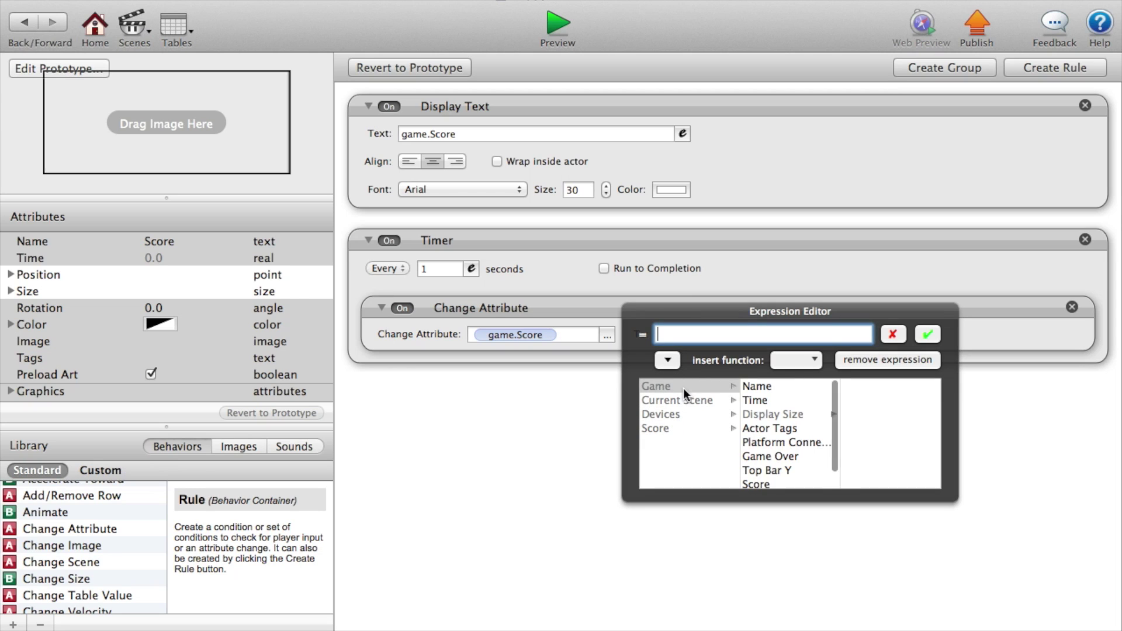
{"action": "left_click", "coordinate": [766, 482]}
{"action": "type", "text": "+1"}
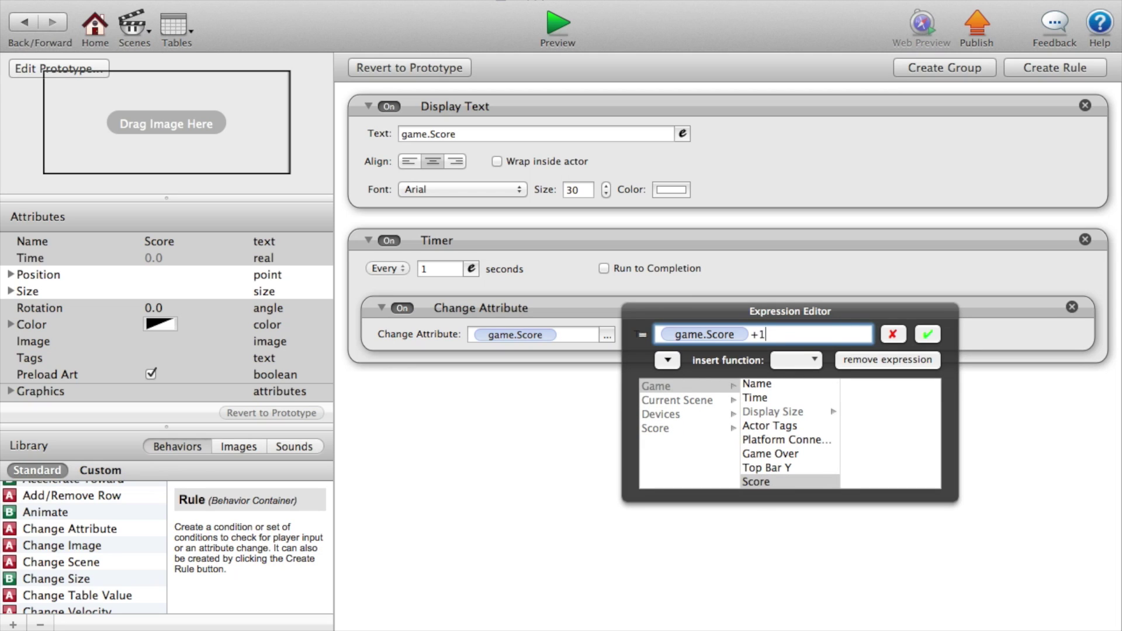
{"action": "left_click", "coordinate": [924, 334]}
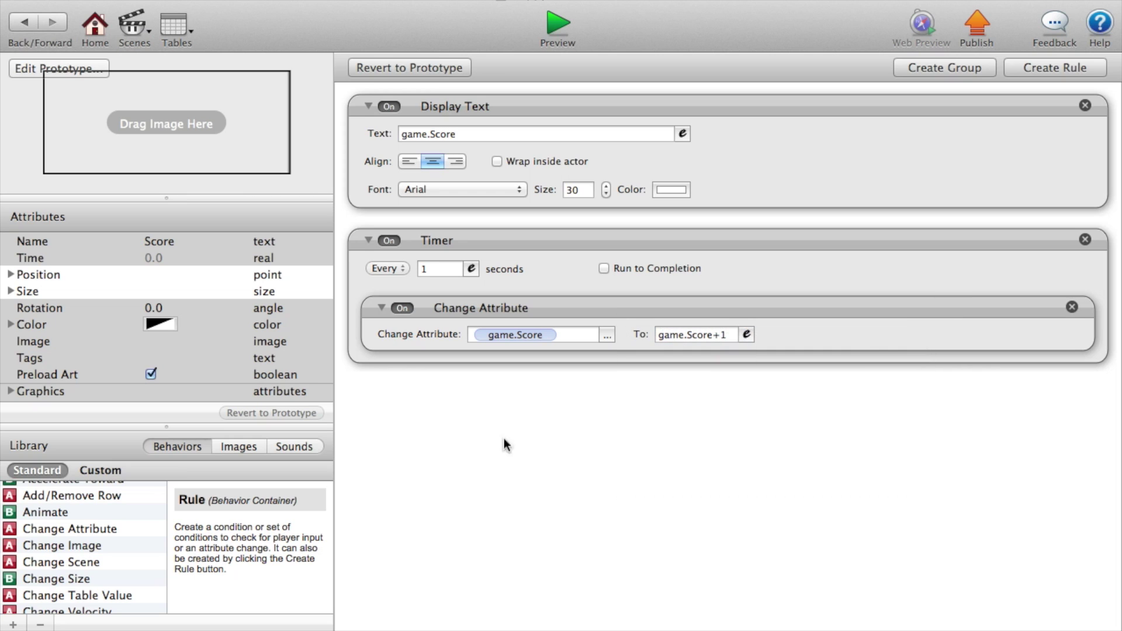
- Preview the game and play until the Gameover scene to check the score counting
{"action": "scroll", "coordinate": [19, 573], "scroll_direction": "down", "scroll_amount": 10}
{"action": "left_click", "coordinate": [553, 24]}
{"action": "left_click", "coordinate": [596, 251]}
{"action": "left_click", "coordinate": [658, 289]}
{"action": "left_click", "coordinate": [658, 288]}
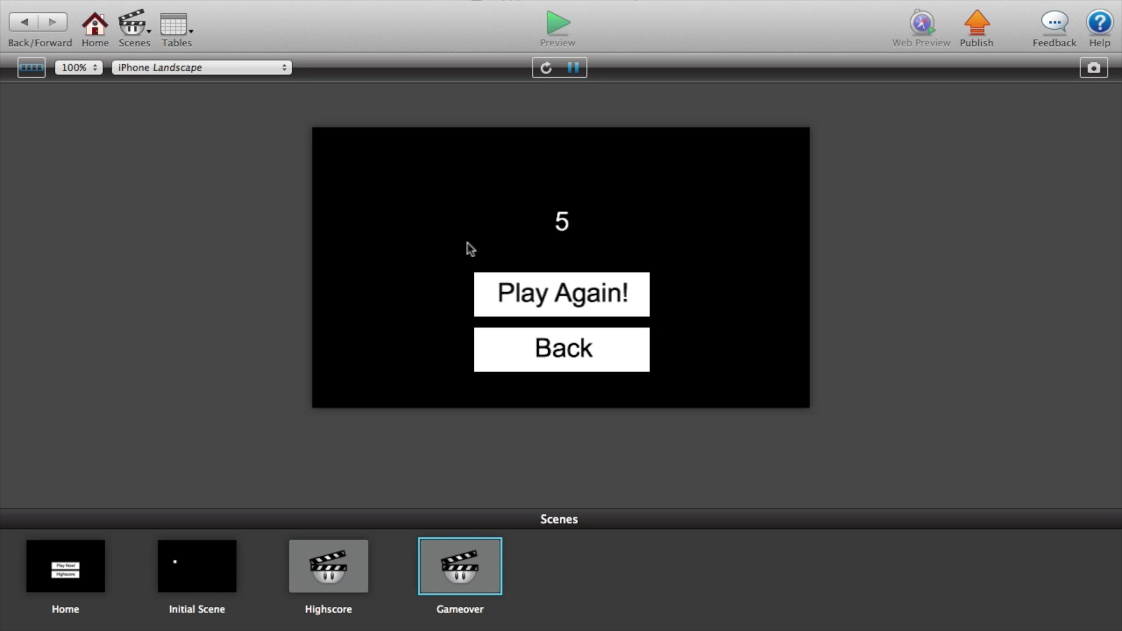
- Reopen the Score actor instance placed in the Initial Scene for editing
{"action": "left_click", "coordinate": [133, 24]}
{"action": "left_click", "coordinate": [150, 50]}
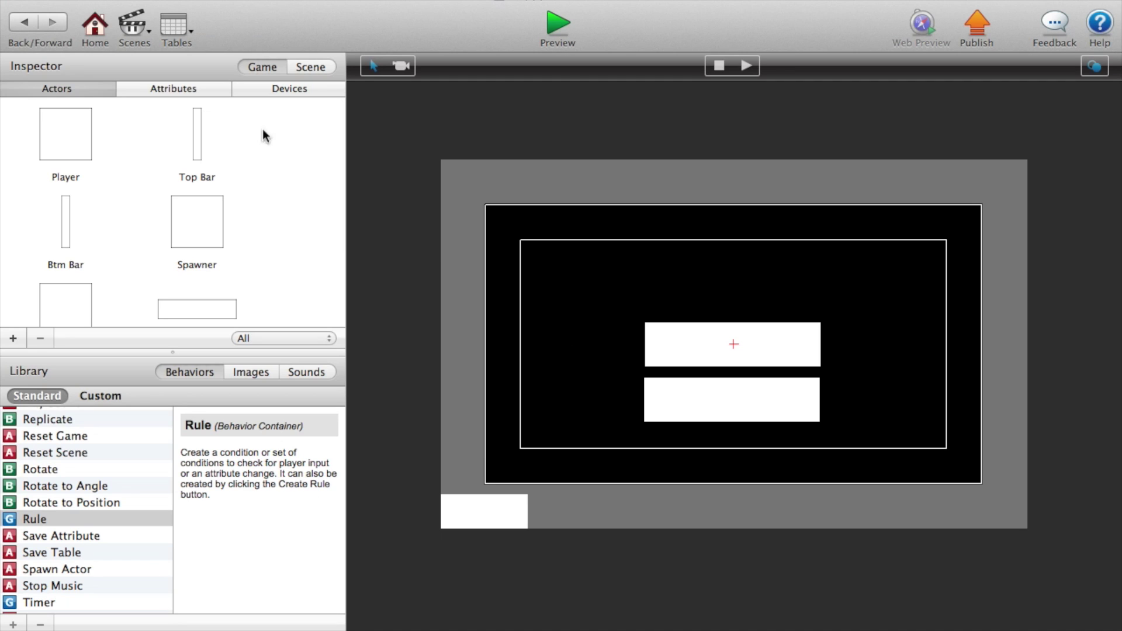
{"action": "left_click", "coordinate": [141, 31]}
{"action": "left_click", "coordinate": [215, 105]}
{"action": "left_click", "coordinate": [554, 237]}
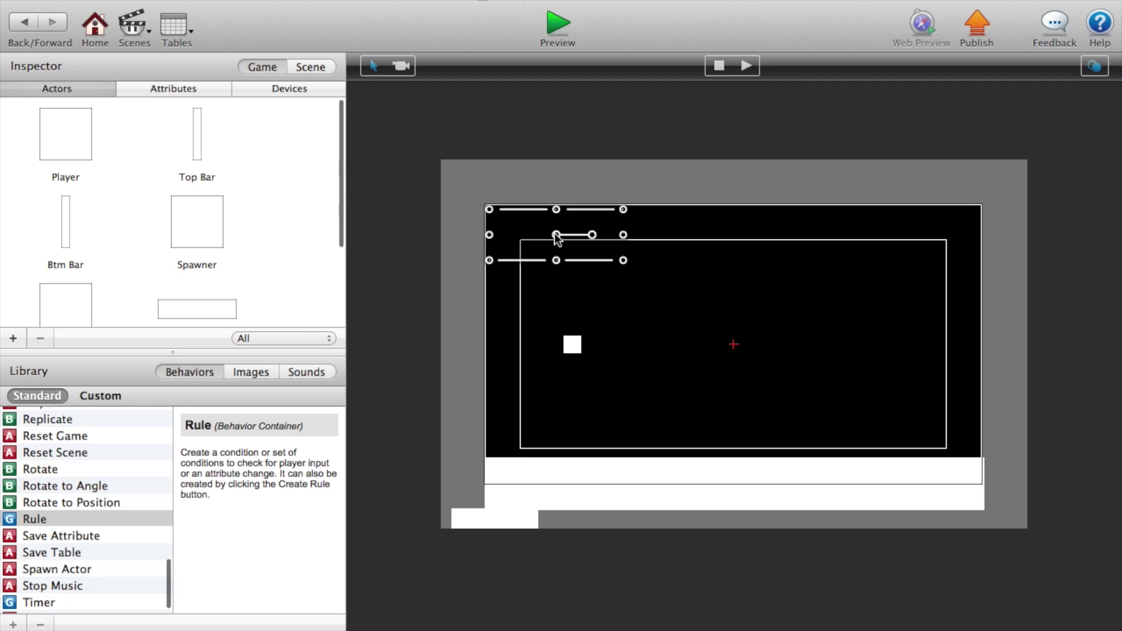
{"action": "double_click", "coordinate": [511, 254]}
{"action": "left_click", "coordinate": [463, 401]}
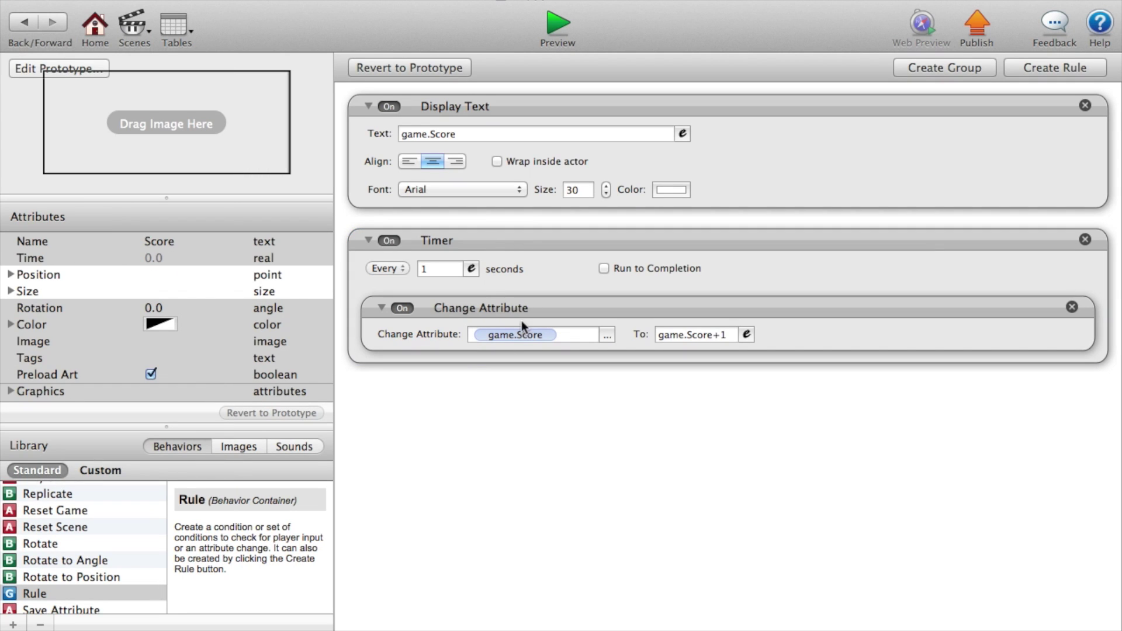
- Add a Rule inside the Score actor's Timer with an Attribute condition checking game.Score
{"action": "scroll", "coordinate": [106, 530], "scroll_direction": "down", "scroll_amount": 5}
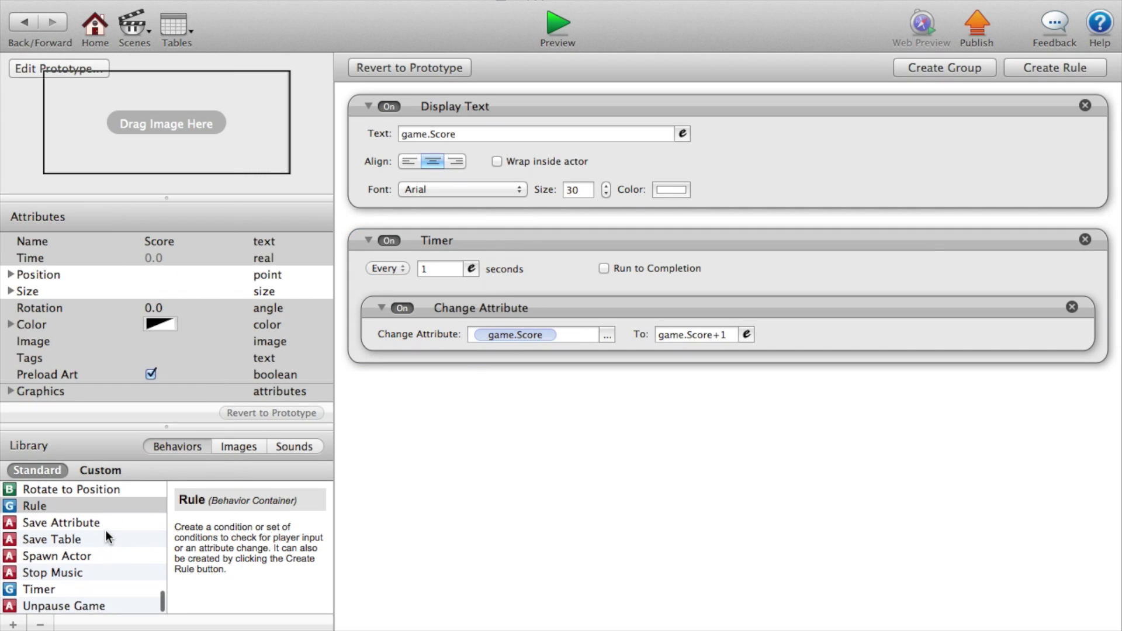
{"action": "scroll", "coordinate": [106, 530], "scroll_direction": "down", "scroll_amount": 2}
{"action": "left_click_drag", "start_coordinate": [61, 507], "coordinate": [545, 386]}
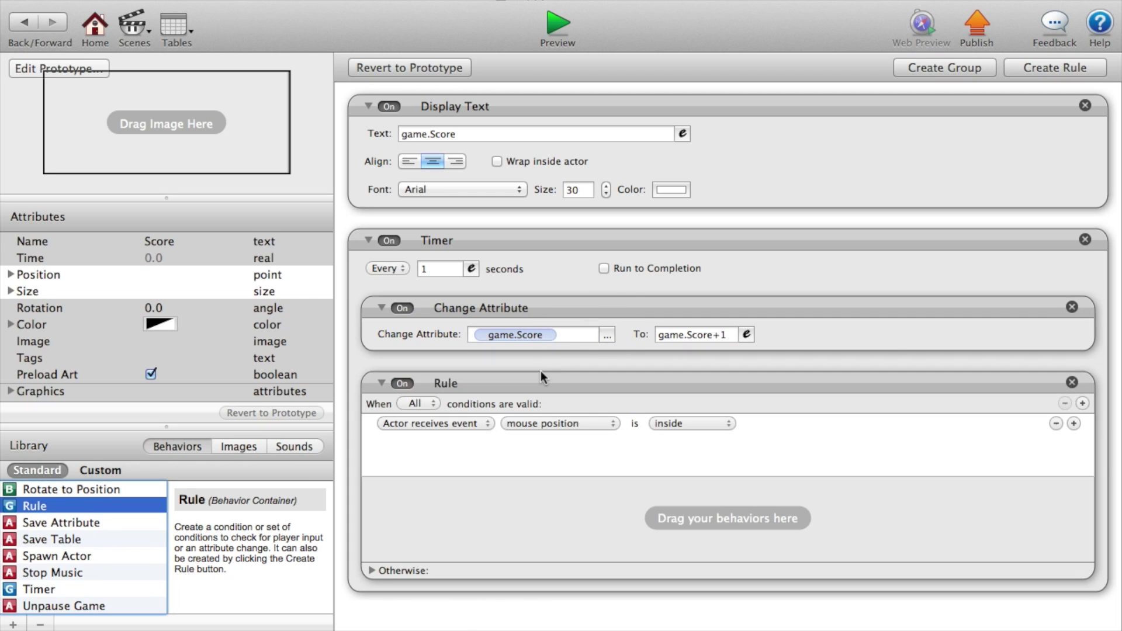
{"action": "left_click", "coordinate": [465, 426]}
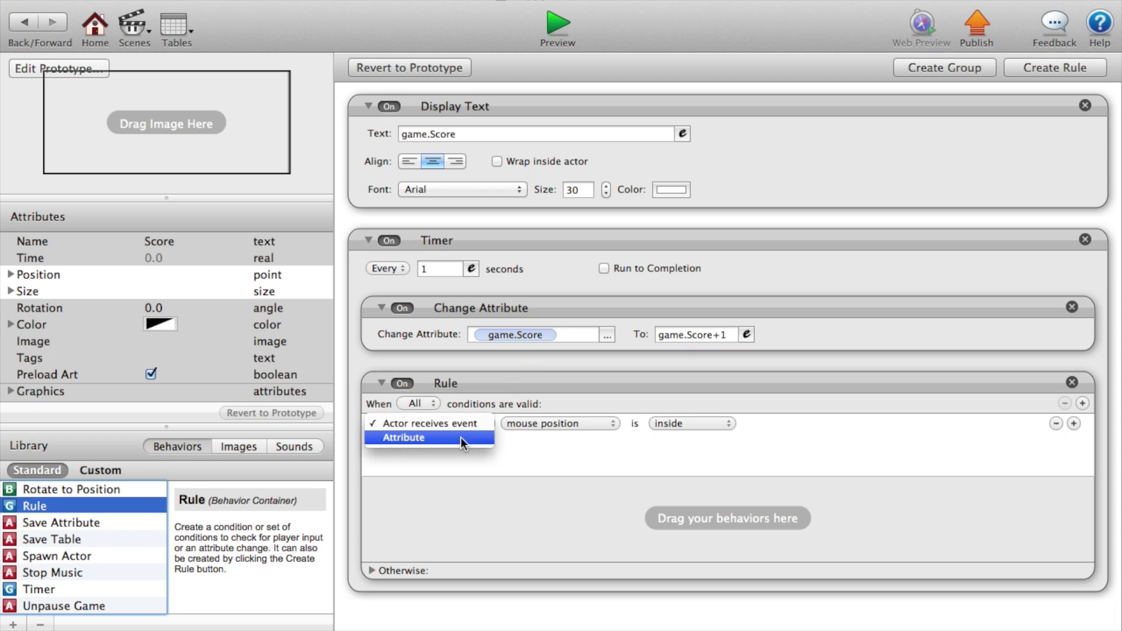
{"action": "left_click", "coordinate": [461, 438]}
{"action": "left_click", "coordinate": [609, 425]}
{"action": "left_click", "coordinate": [622, 440]}
{"action": "left_click", "coordinate": [734, 538]}
{"action": "left_click", "coordinate": [736, 541]}
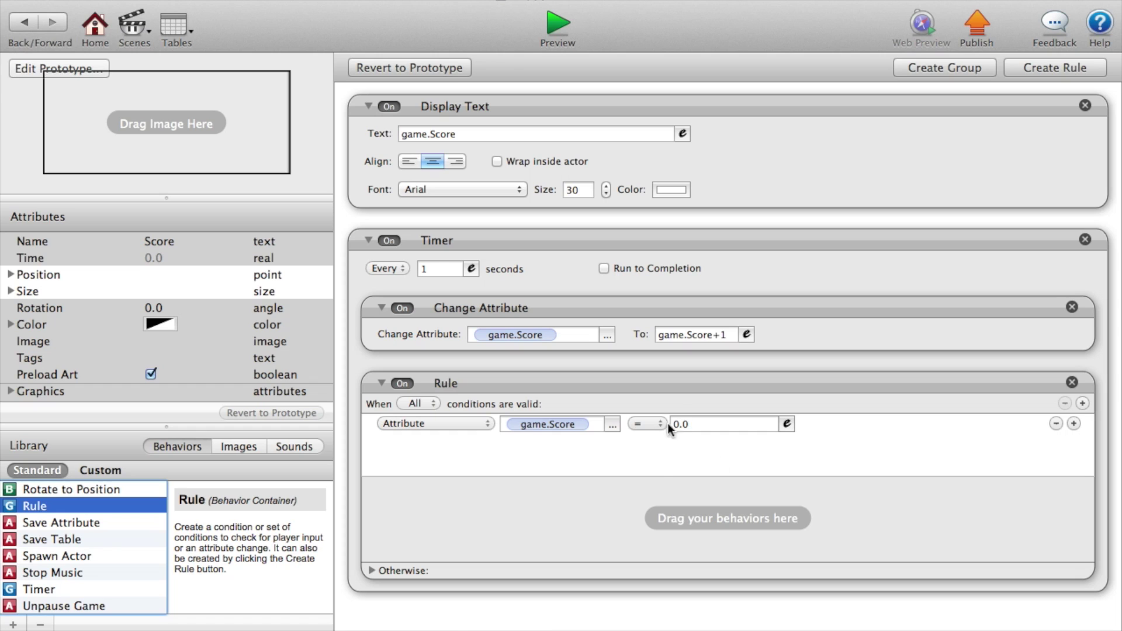
- Complete the Rule's condition so it checks whether game.Score is greater than (>) game.Highscore
{"action": "left_click", "coordinate": [643, 424]}
{"action": "left_click", "coordinate": [643, 452]}
{"action": "left_click", "coordinate": [787, 424]}
{"action": "left_click", "coordinate": [672, 456]}
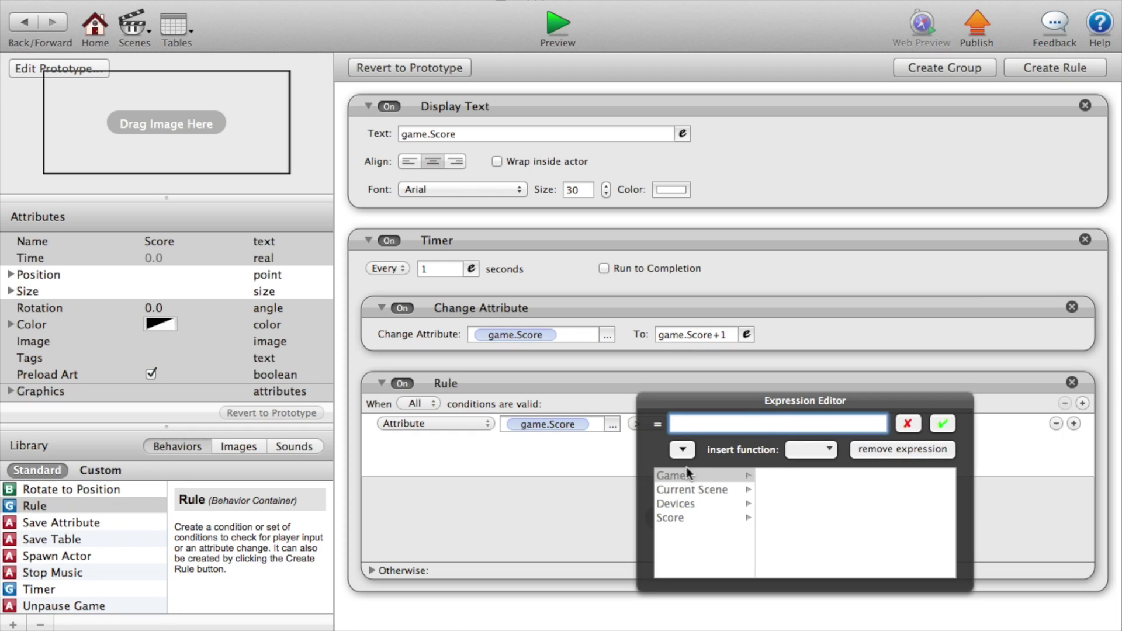
{"action": "left_click", "coordinate": [685, 478]}
{"action": "scroll", "coordinate": [790, 550], "scroll_direction": "down", "scroll_amount": 3}
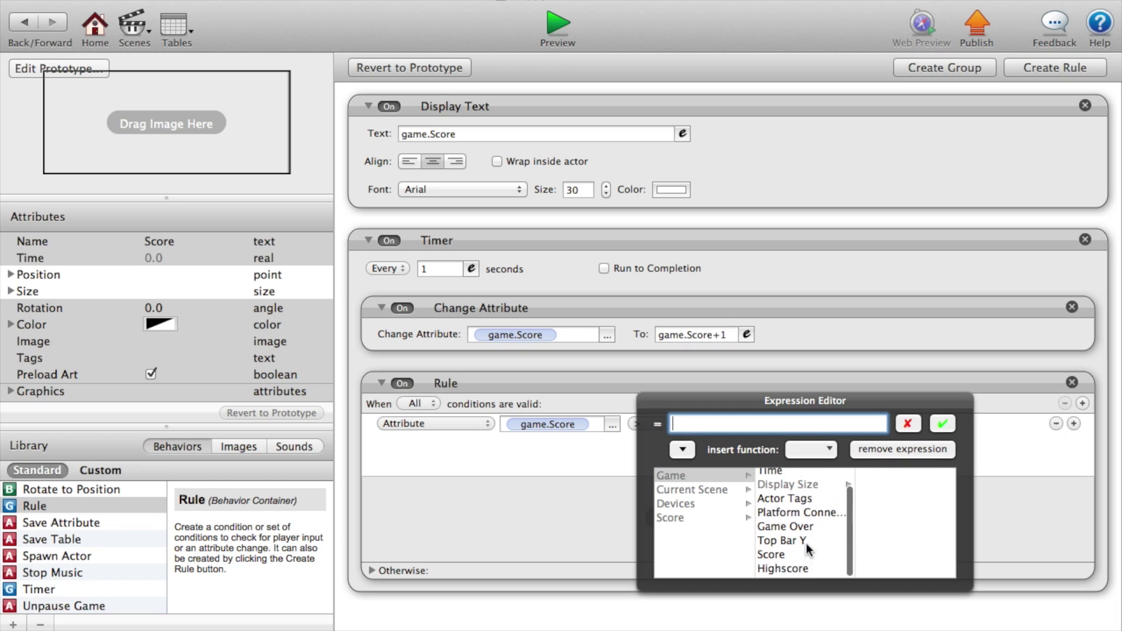
{"action": "left_click", "coordinate": [795, 570]}
{"action": "left_click", "coordinate": [939, 424]}
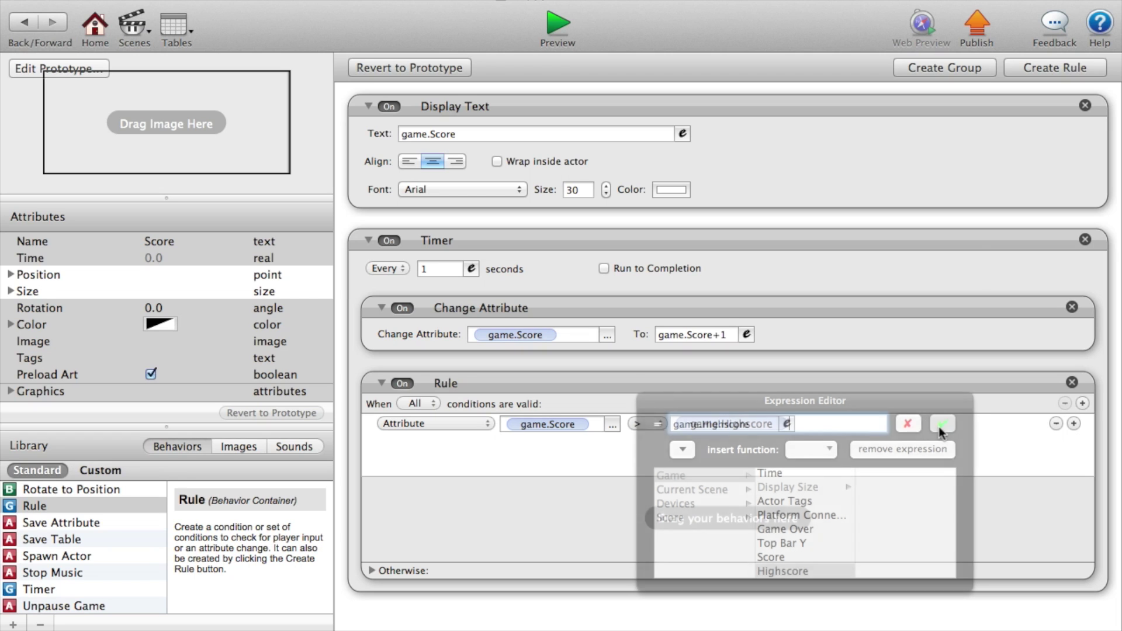
- Add a Change Attribute behavior inside the Rule and choose game.Highscore as the attribute it changes
{"action": "scroll", "coordinate": [16, 558], "scroll_direction": "down", "scroll_amount": 2}
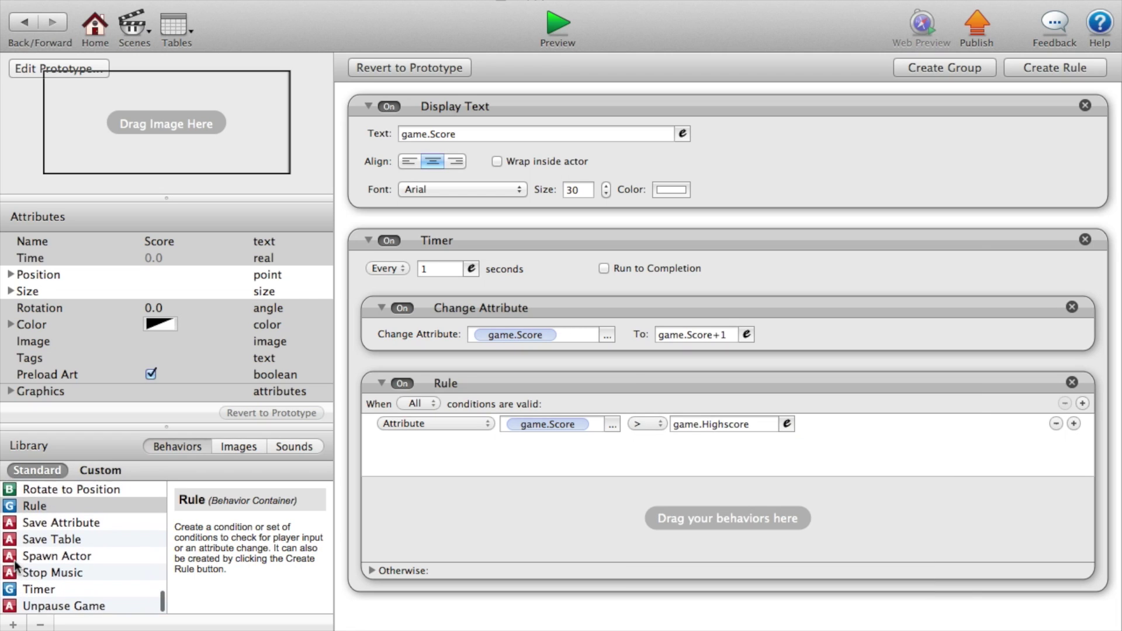
{"action": "scroll", "coordinate": [48, 553], "scroll_direction": "up", "scroll_amount": 1}
{"action": "scroll", "coordinate": [48, 553], "scroll_direction": "down", "scroll_amount": 1}
{"action": "scroll", "coordinate": [48, 554], "scroll_direction": "up", "scroll_amount": 10}
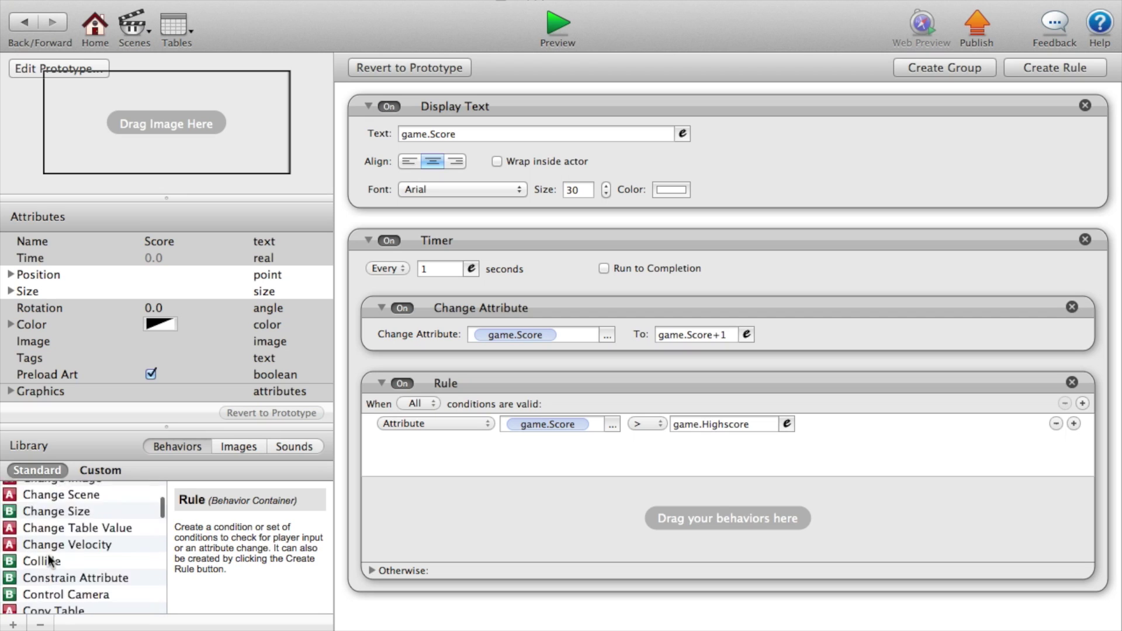
{"action": "left_click_drag", "start_coordinate": [48, 557], "coordinate": [479, 504]}
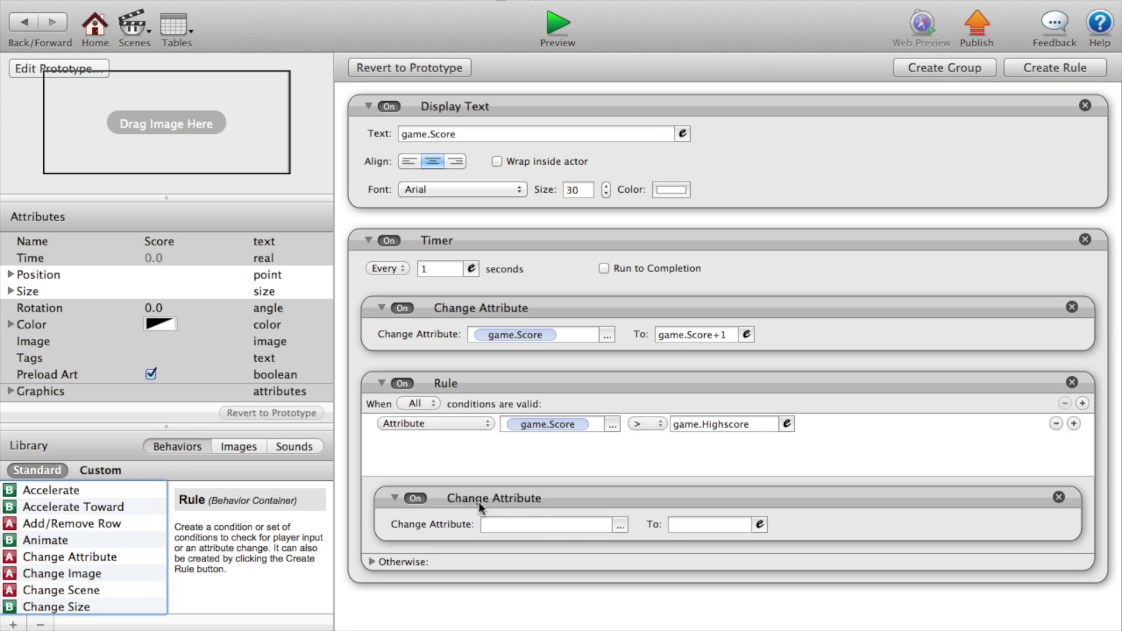
{"action": "left_click", "coordinate": [617, 528]}
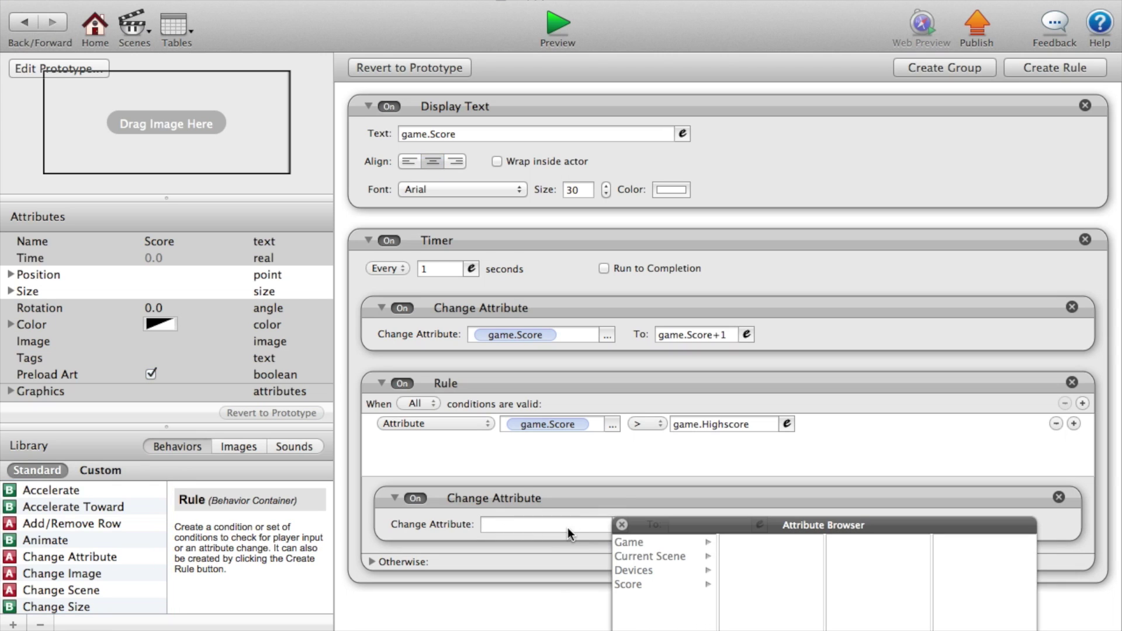
{"action": "left_click", "coordinate": [631, 542]}
{"action": "left_click", "coordinate": [742, 623]}
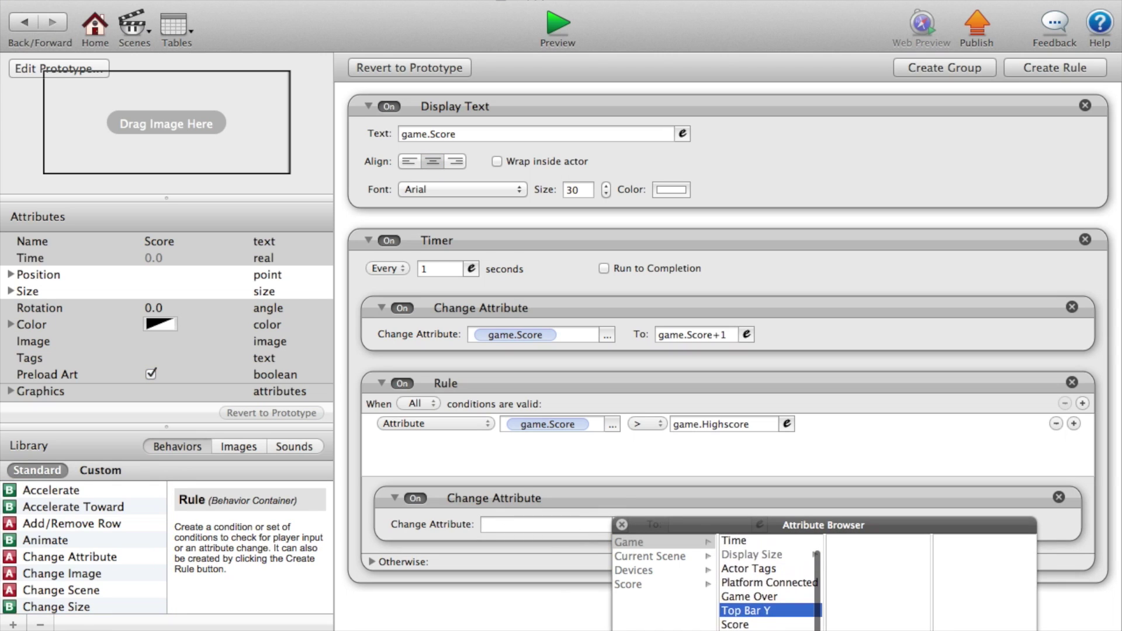
{"action": "left_click", "coordinate": [743, 624]}
- Set the value of the Rule's Change Attribute behavior to the expression game.Score
{"action": "left_click", "coordinate": [760, 523]}
{"action": "left_click", "coordinate": [678, 552]}
{"action": "left_click", "coordinate": [678, 577]}
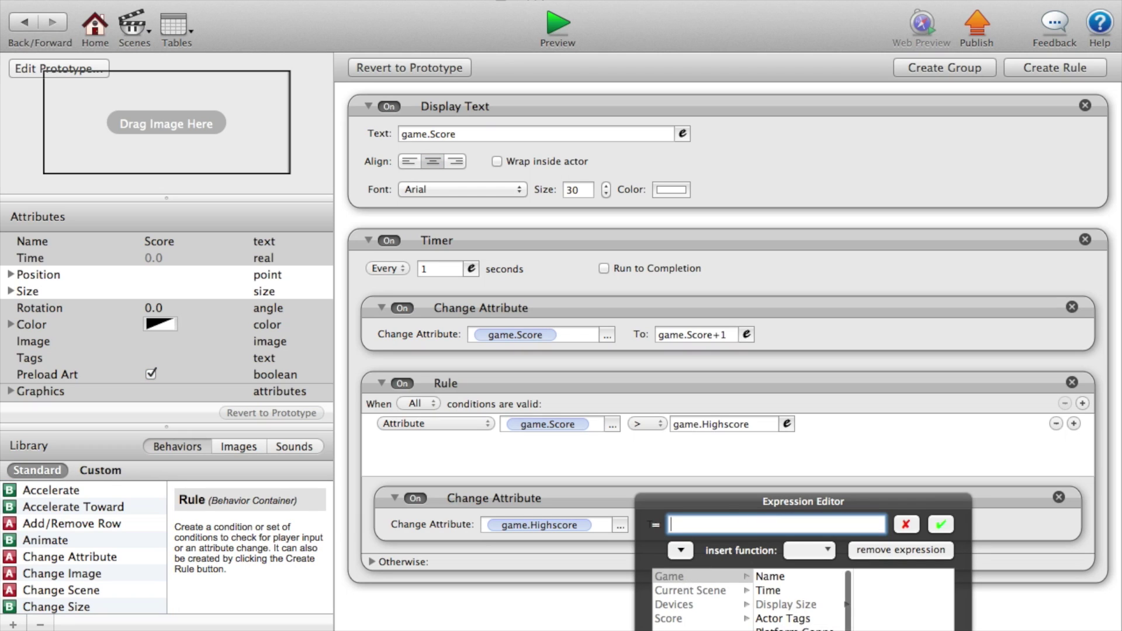
{"action": "left_click", "coordinate": [795, 628]}
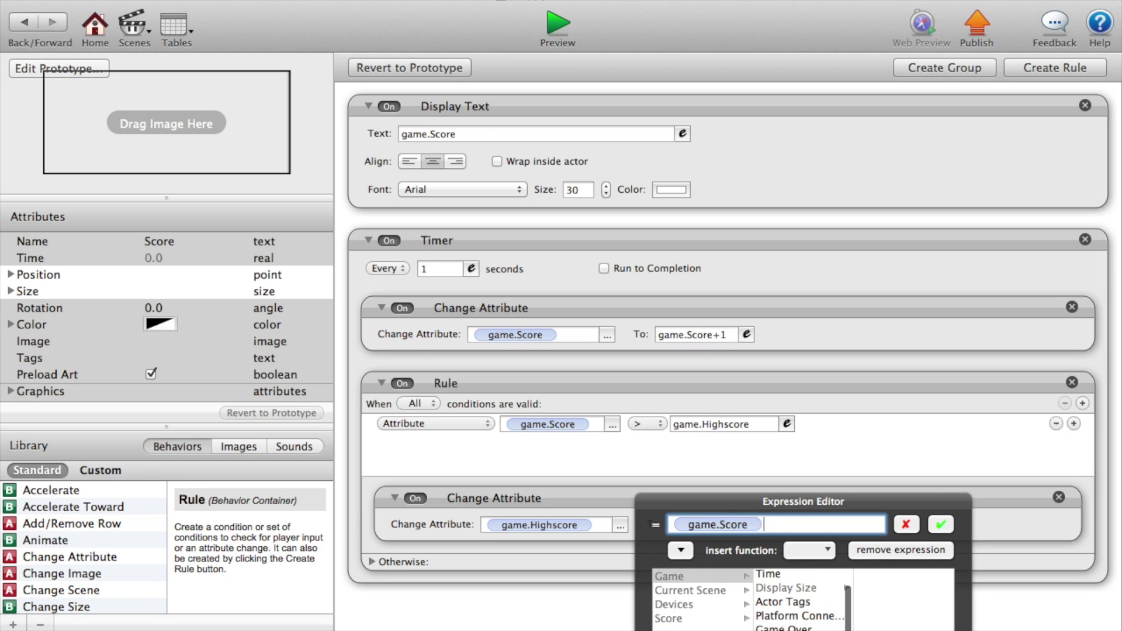
{"action": "left_click", "coordinate": [939, 525]}
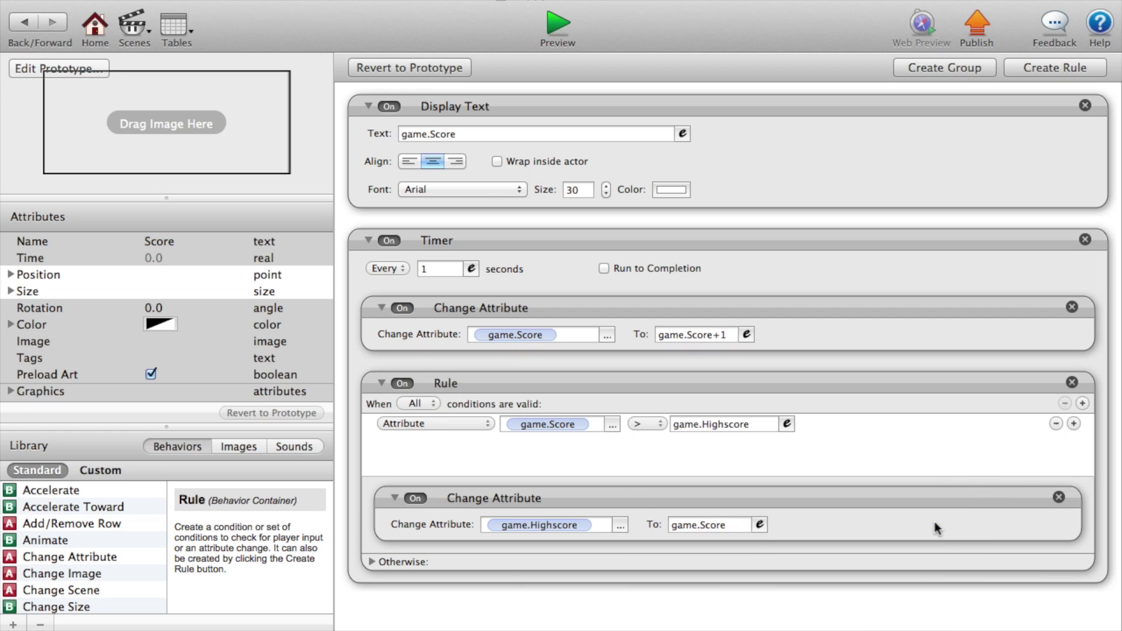
- Add a Save Attribute behavior below the Rule's Change Attribute, saving game.Highscore under the key e
{"action": "scroll", "coordinate": [118, 551], "scroll_direction": "down", "scroll_amount": 10}
{"action": "left_click_drag", "start_coordinate": [73, 539], "coordinate": [447, 548]}
{"action": "scroll", "coordinate": [511, 560], "scroll_direction": "down", "scroll_amount": 2}
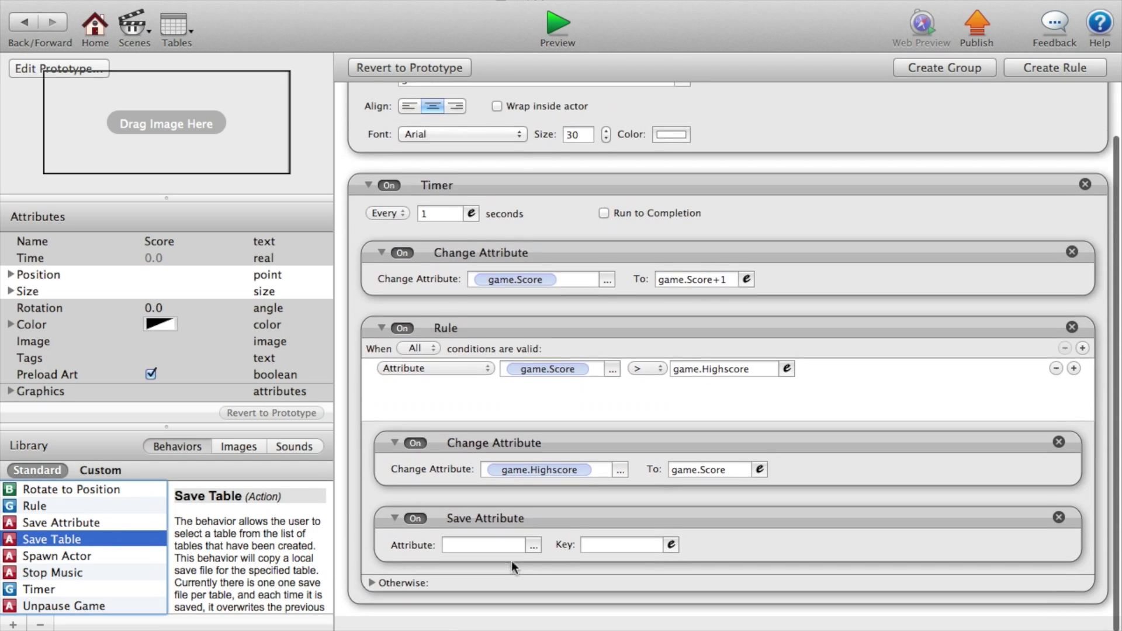
{"action": "left_click", "coordinate": [533, 563]}
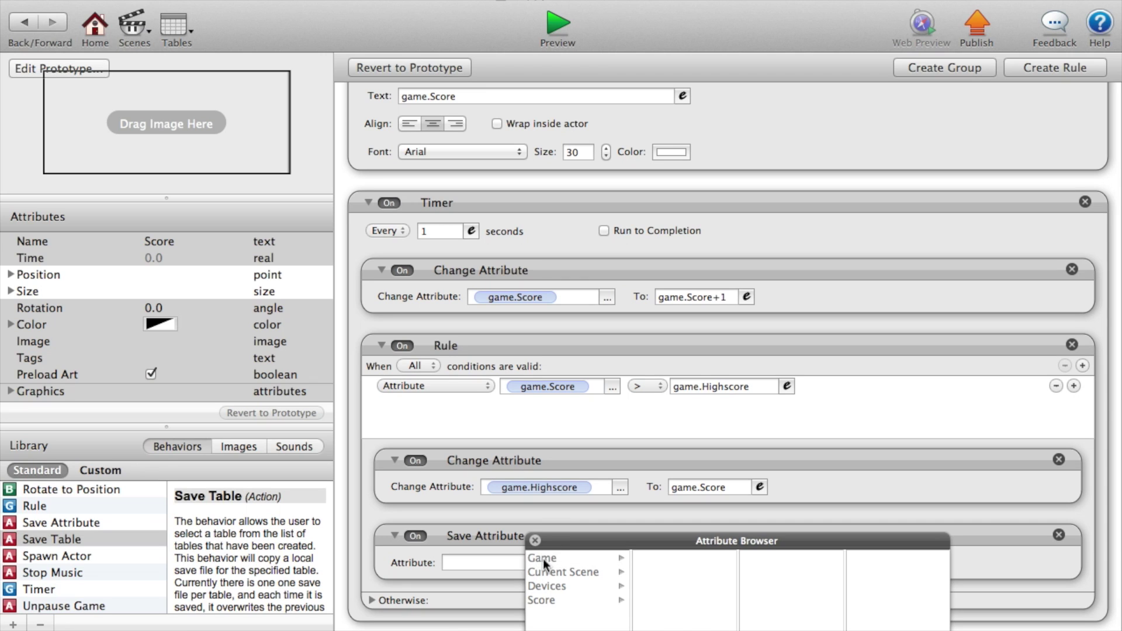
{"action": "left_click", "coordinate": [543, 559]}
{"action": "scroll", "coordinate": [678, 590], "scroll_direction": "down", "scroll_amount": 3}
{"action": "scroll", "coordinate": [678, 590], "scroll_direction": "up", "scroll_amount": 3}
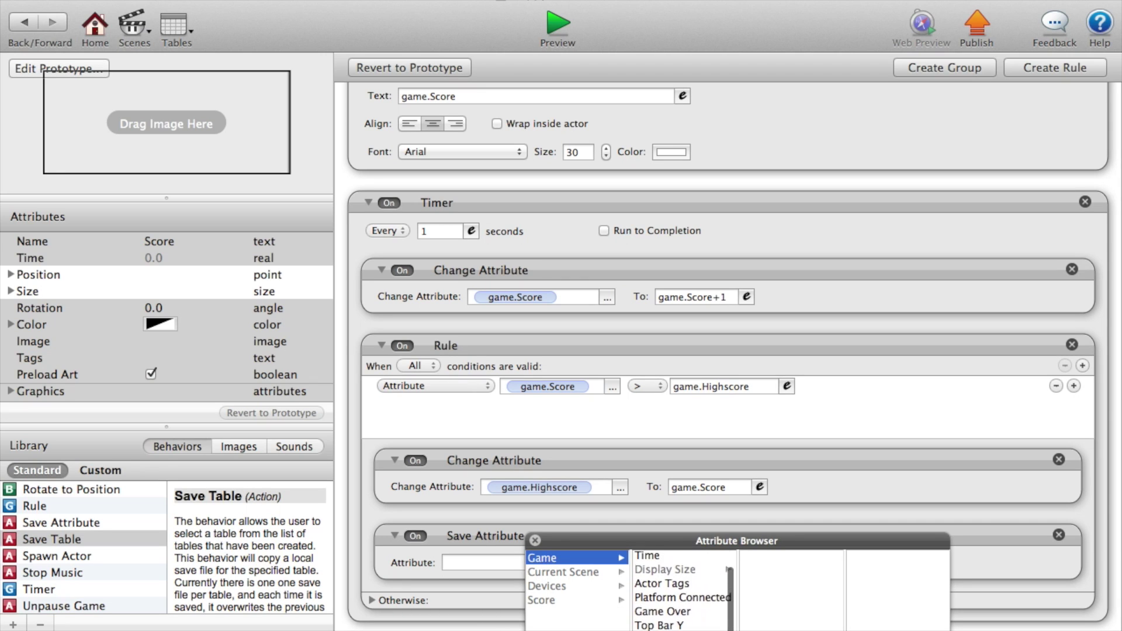
{"action": "left_click", "coordinate": [678, 597]}
{"action": "left_click", "coordinate": [620, 562]}
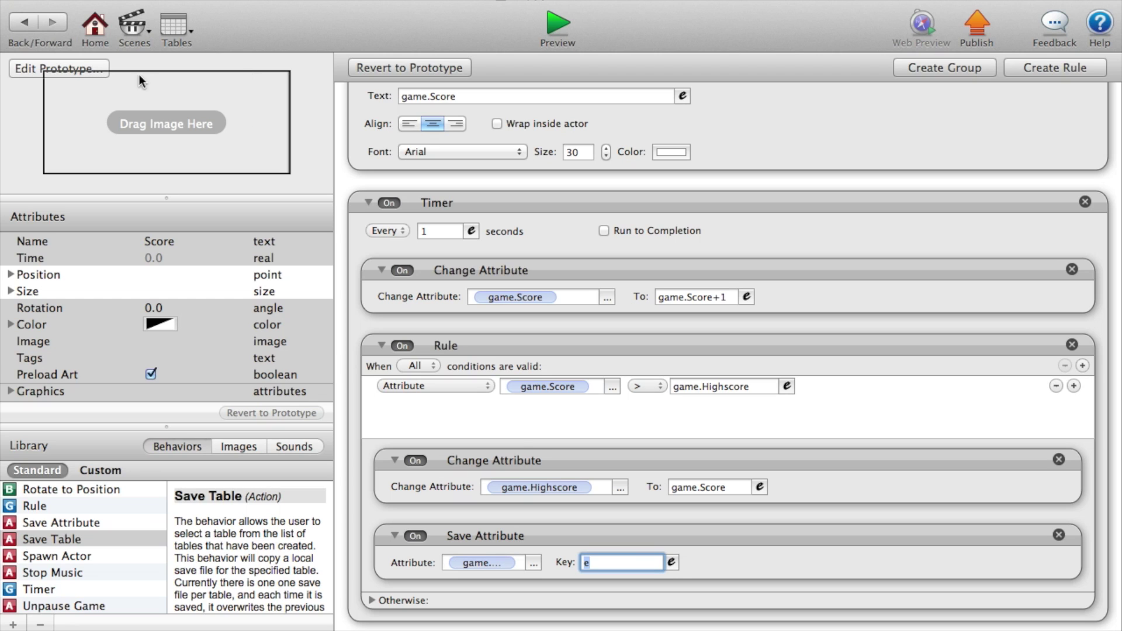
- Open the Play Now! button in the Home scene and check the key and attribute of its Load Attribute behavior
{"action": "left_click", "coordinate": [139, 24]}
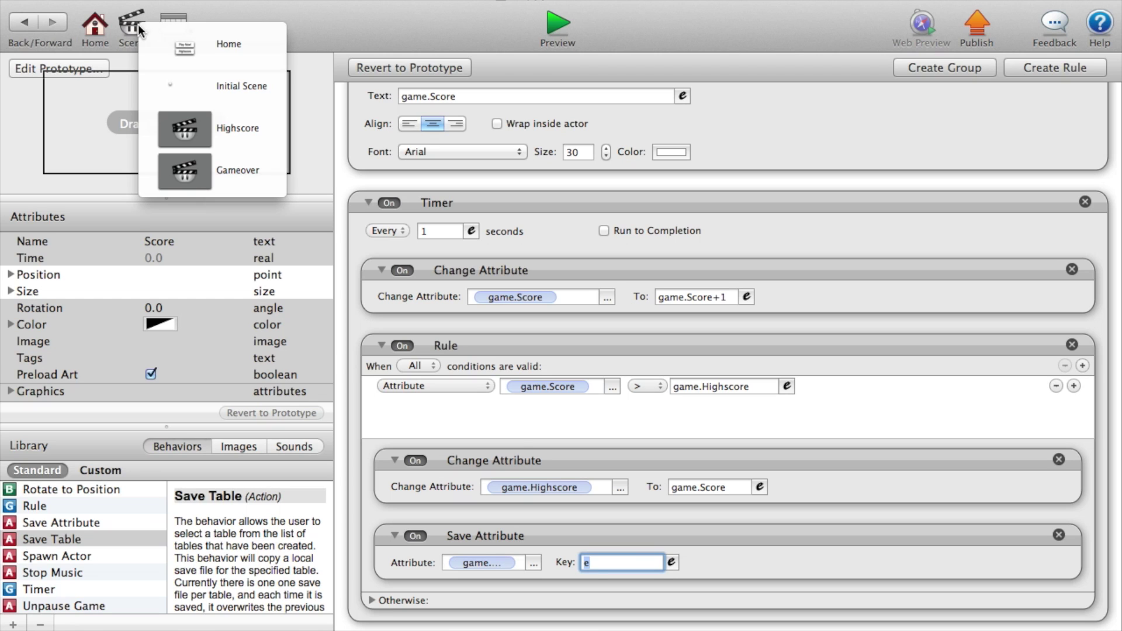
{"action": "left_click", "coordinate": [190, 61]}
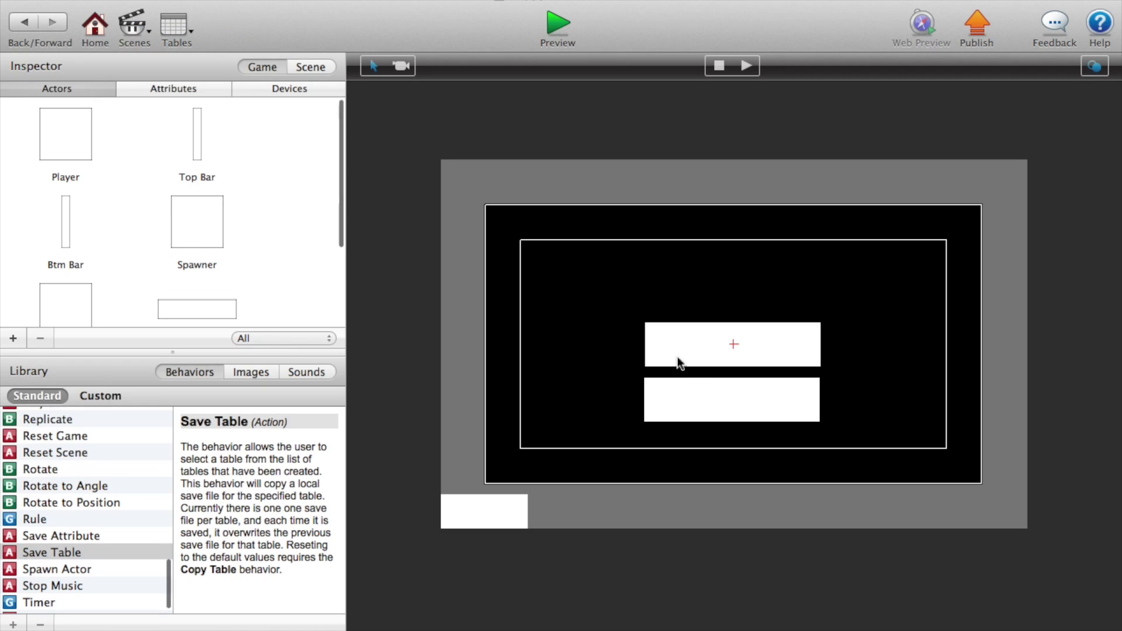
{"action": "double_click", "coordinate": [692, 366]}
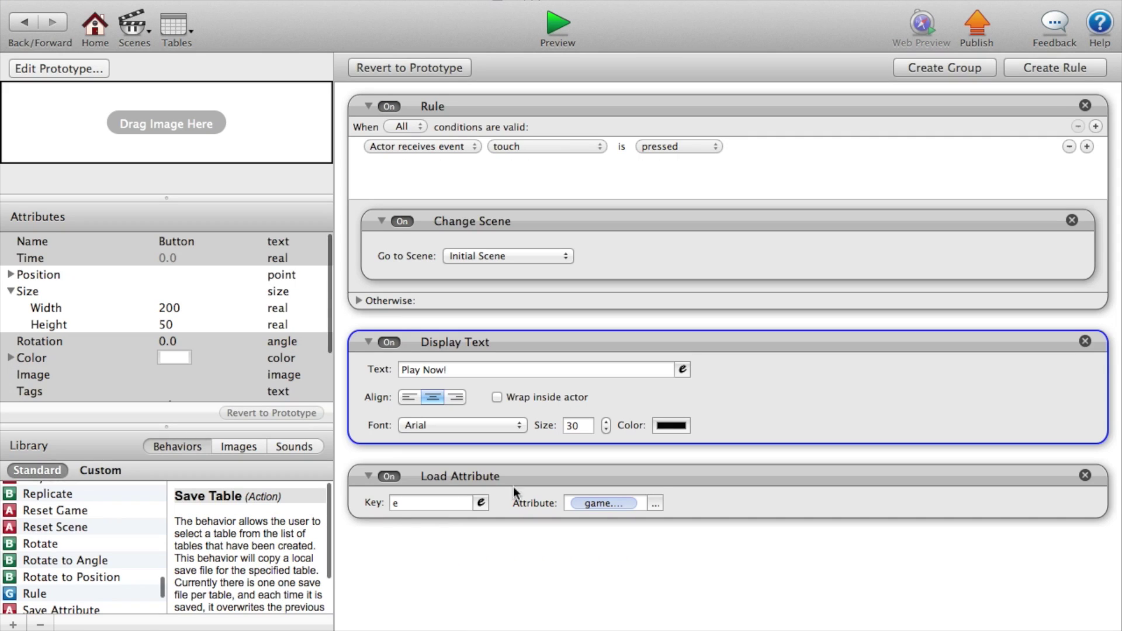
{"action": "left_click", "coordinate": [487, 477]}
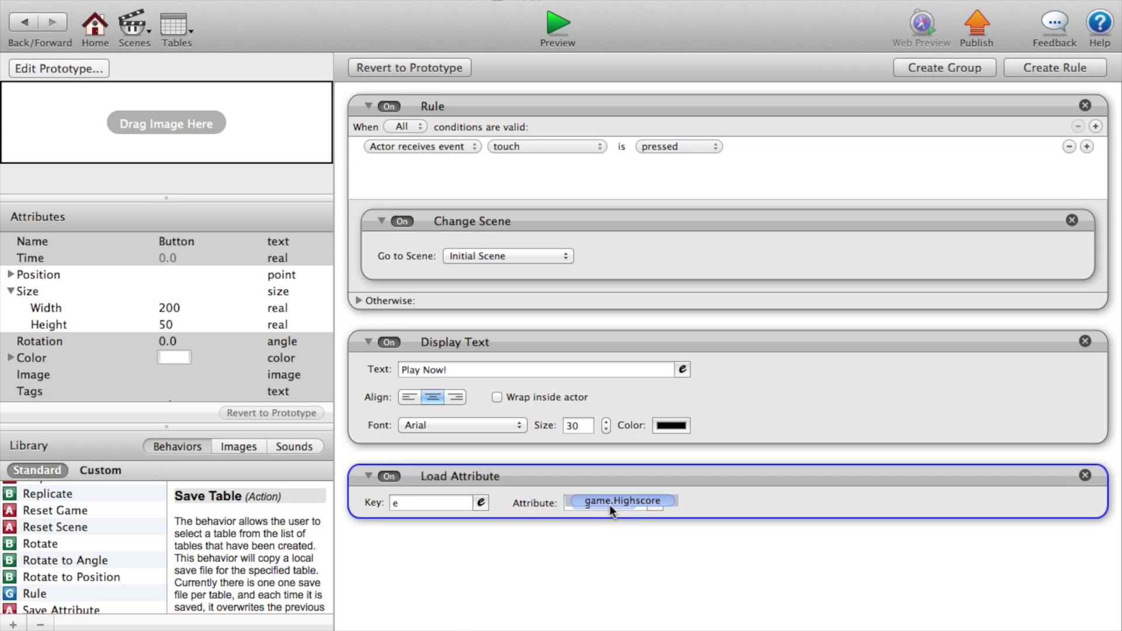
{"action": "left_click", "coordinate": [582, 613]}
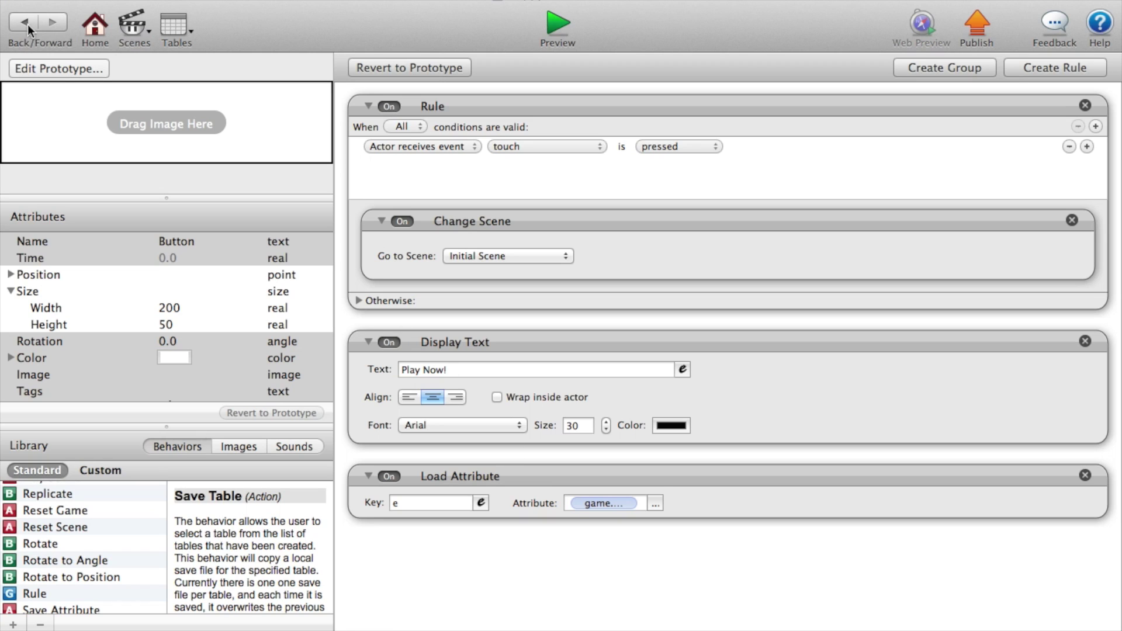
- Open the Highscore scene and create a new actor named Highscore
{"action": "left_click", "coordinate": [133, 25]}
{"action": "left_click", "coordinate": [208, 118]}
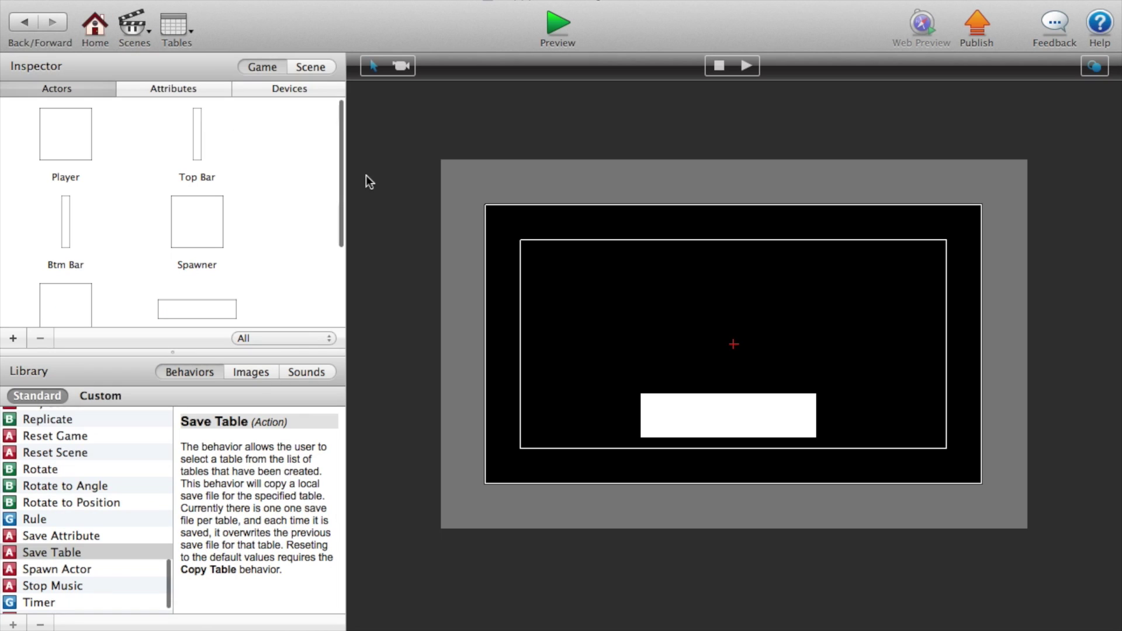
{"action": "scroll", "coordinate": [184, 257], "scroll_direction": "down", "scroll_amount": 5}
{"action": "left_click", "coordinate": [13, 338]}
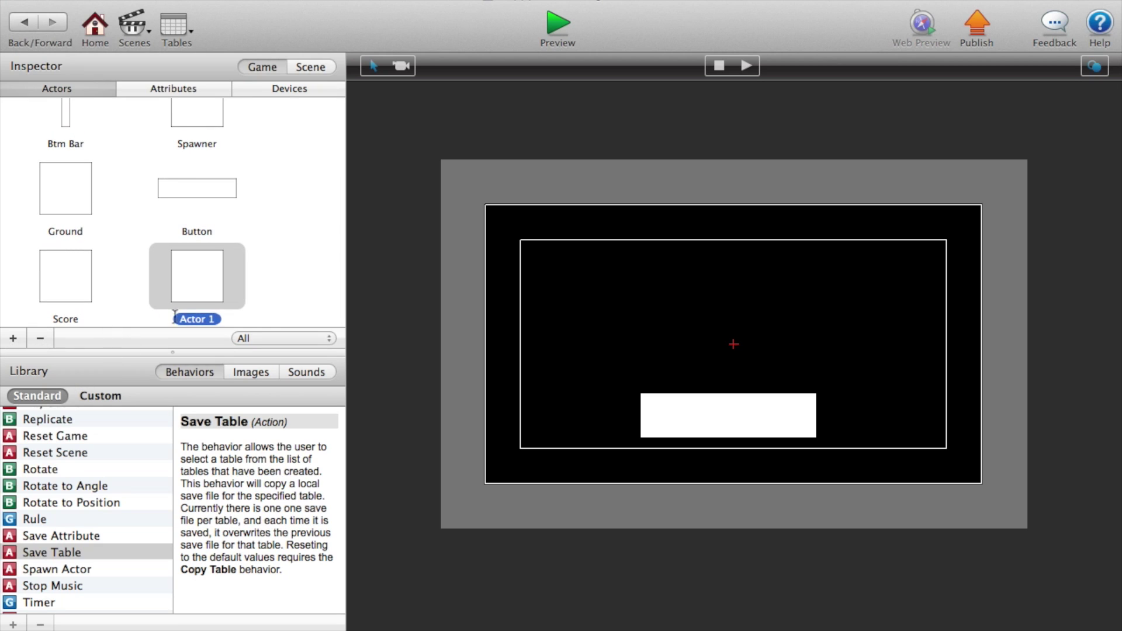
{"action": "left_click", "coordinate": [214, 321]}
{"action": "key", "text": "super+a"}
{"action": "type", "text": "H"}
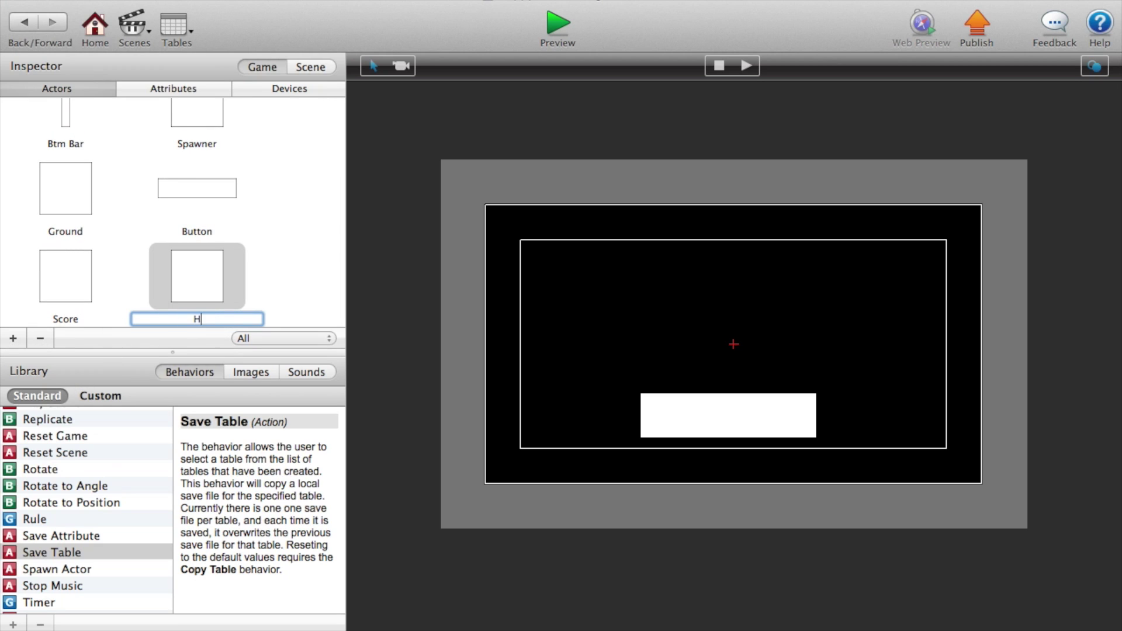
{"action": "type", "text": "ighscore"}
{"action": "key", "text": "Return"}
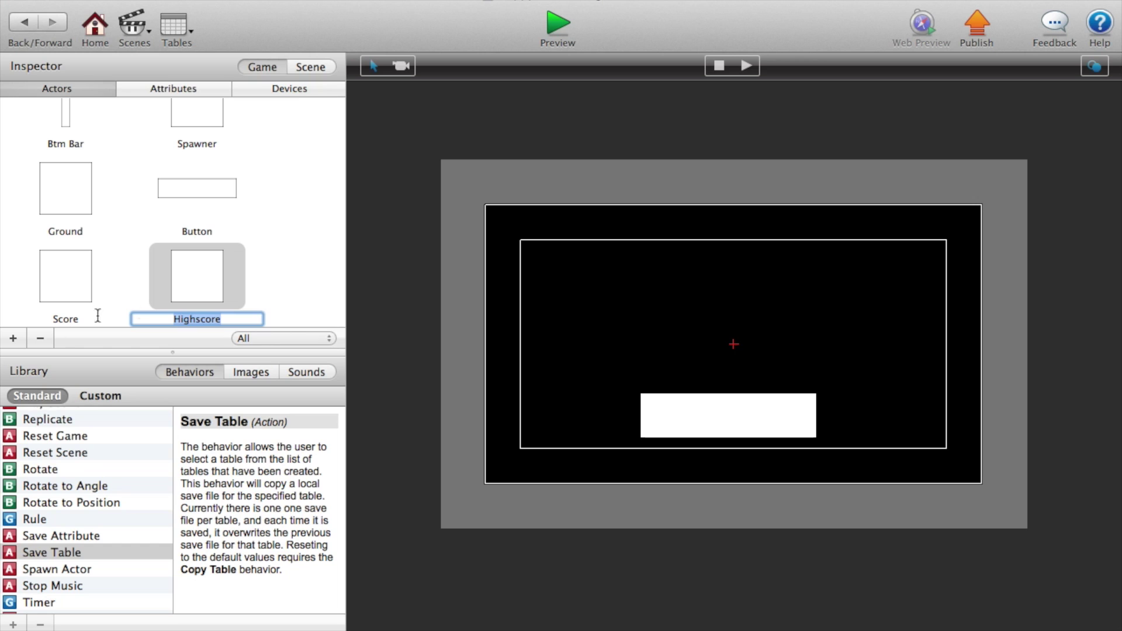
- Open the Highscore actor for editing and set its color opacity to 0%
{"action": "double_click", "coordinate": [219, 289]}
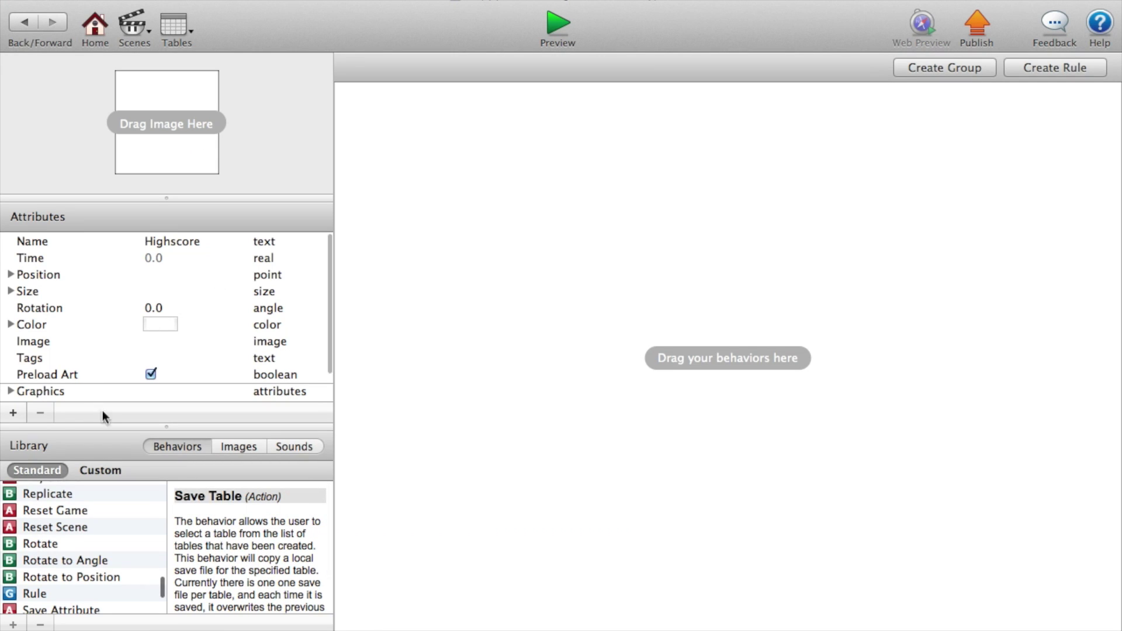
{"action": "left_click", "coordinate": [167, 325]}
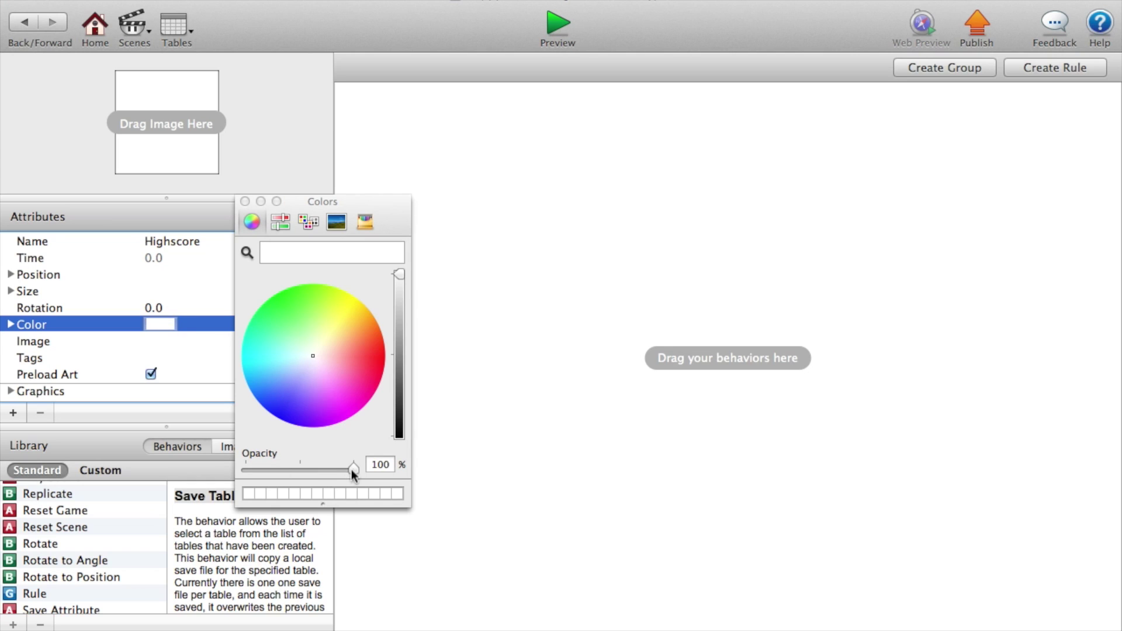
{"action": "left_click_drag", "start_coordinate": [352, 468], "coordinate": [246, 468]}
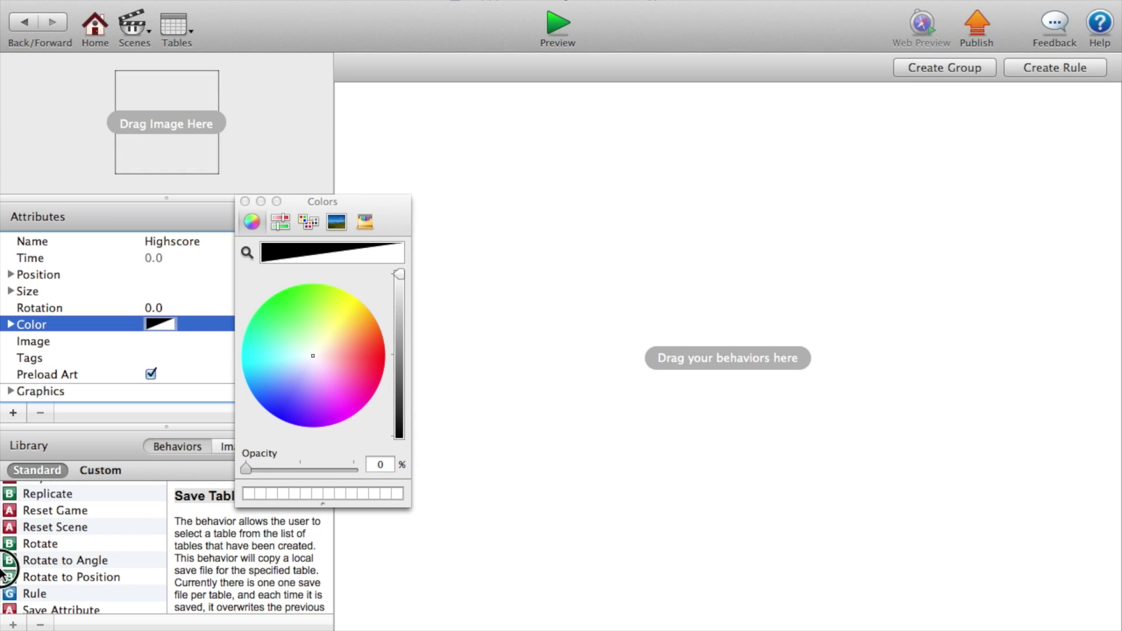
{"action": "left_click", "coordinate": [245, 201]}
- Add a Display Text behavior to the Highscore actor
{"action": "scroll", "coordinate": [66, 570], "scroll_direction": "up", "scroll_amount": 3}
{"action": "scroll", "coordinate": [64, 565], "scroll_direction": "up", "scroll_amount": 10}
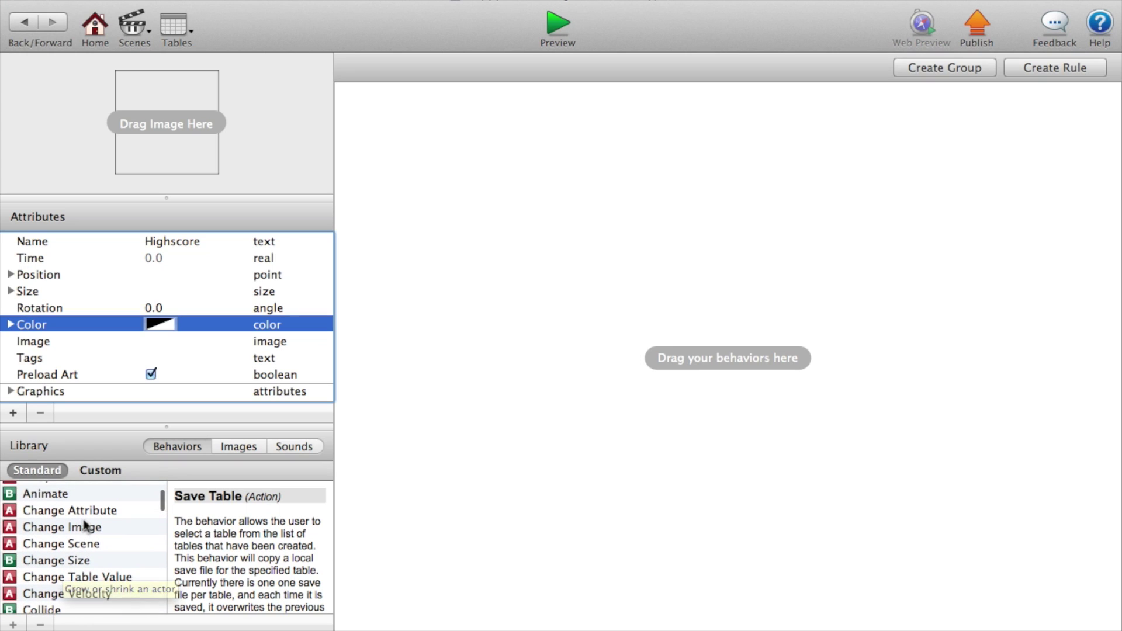
{"action": "scroll", "coordinate": [85, 526], "scroll_direction": "up", "scroll_amount": 2}
{"action": "scroll", "coordinate": [85, 526], "scroll_direction": "down", "scroll_amount": 3}
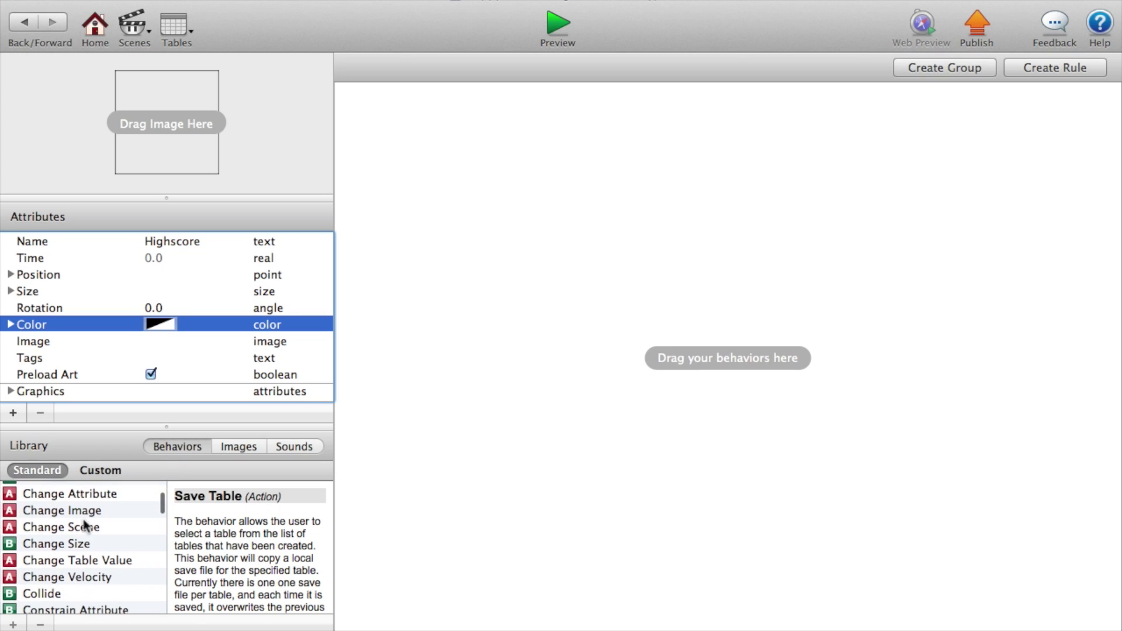
{"action": "scroll", "coordinate": [62, 591], "scroll_direction": "down", "scroll_amount": 2}
{"action": "left_click_drag", "start_coordinate": [62, 591], "coordinate": [649, 262]}
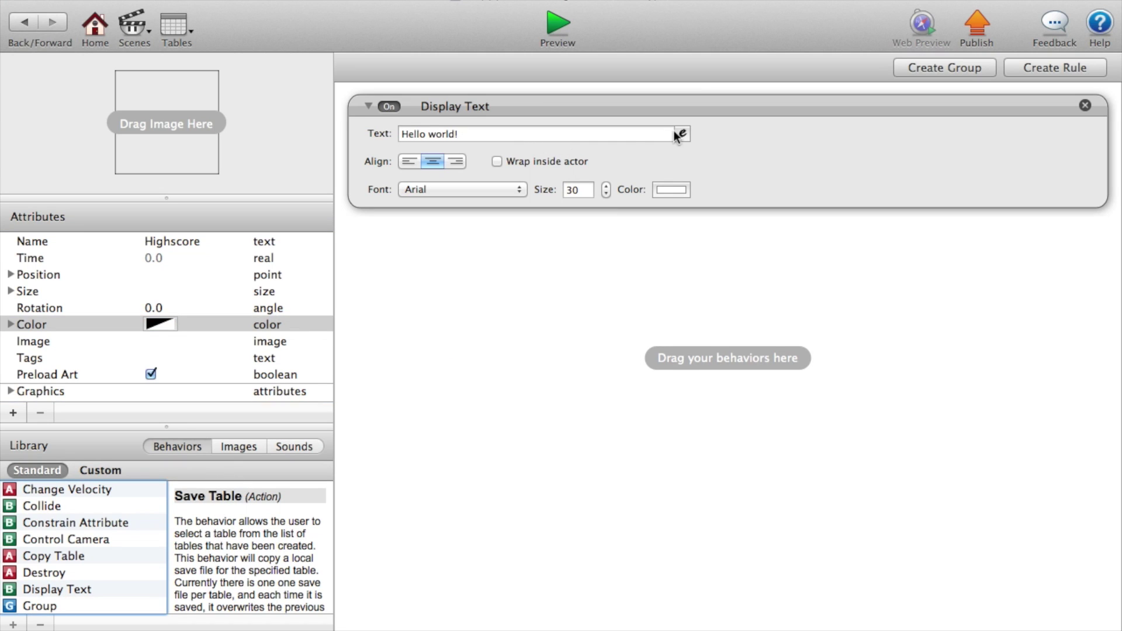
- Set the Display Text behavior's text to the expression game.Highscore
{"action": "left_click", "coordinate": [681, 135]}
{"action": "left_click", "coordinate": [412, 160]}
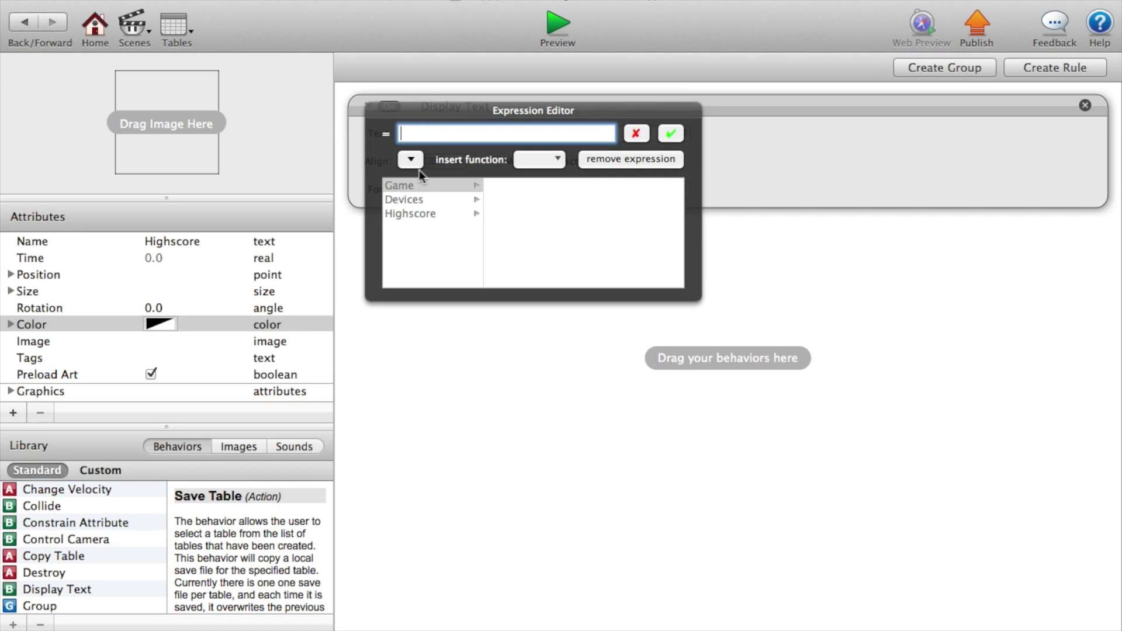
{"action": "left_click", "coordinate": [421, 214]}
{"action": "left_click", "coordinate": [411, 186]}
{"action": "scroll", "coordinate": [507, 281], "scroll_direction": "down", "scroll_amount": 1}
{"action": "left_click", "coordinate": [506, 278]}
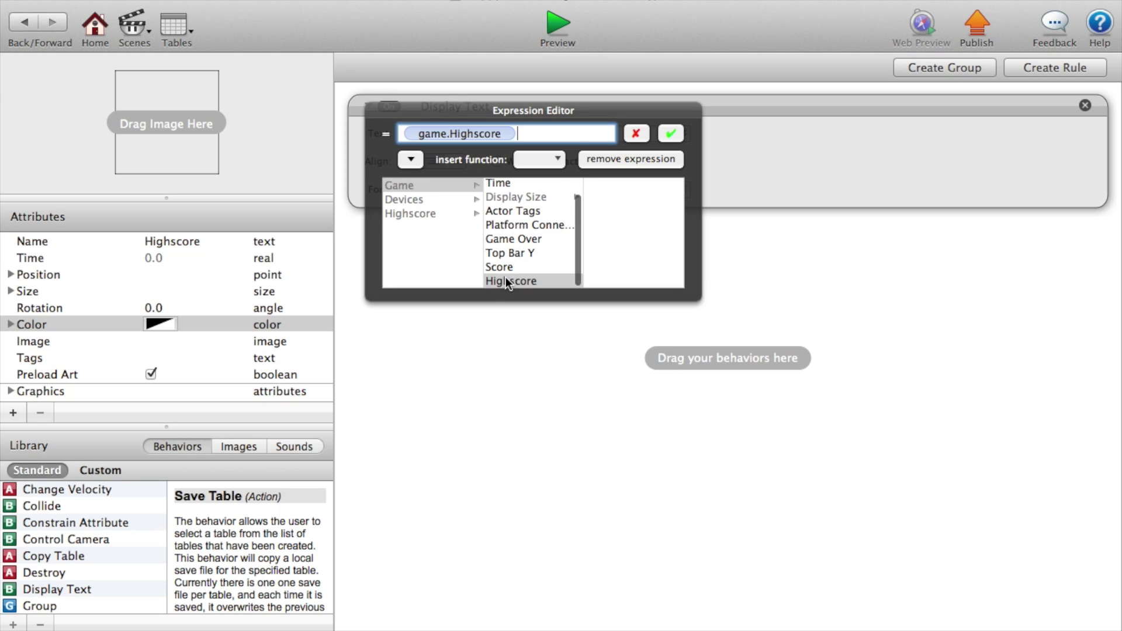
{"action": "left_click", "coordinate": [670, 134]}
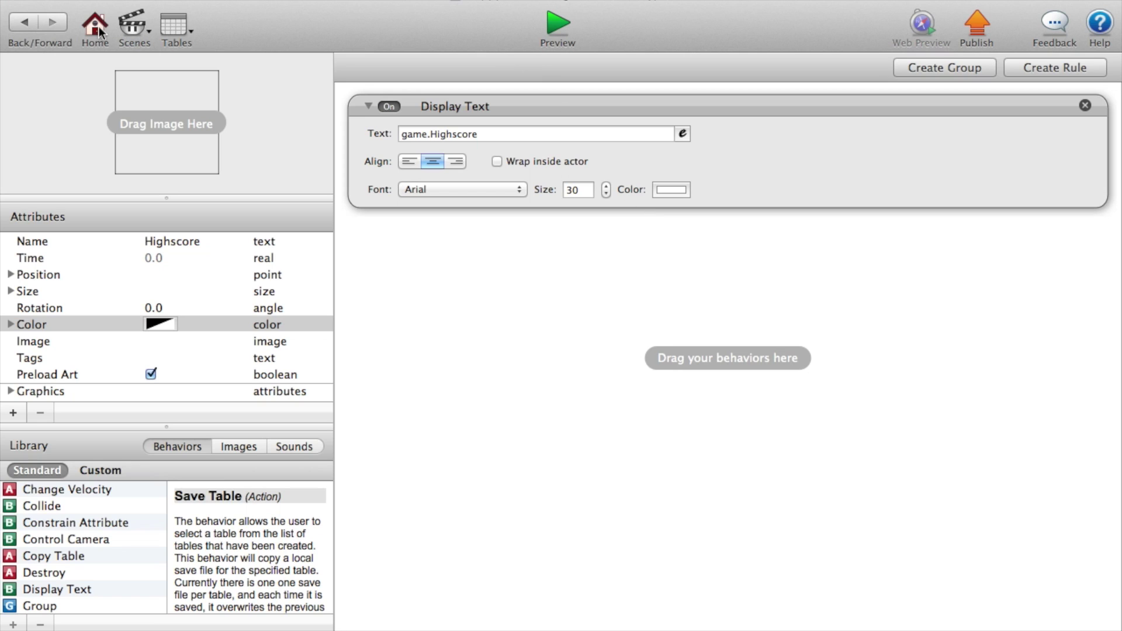
- Return to the Highscore scene and place the Highscore actor near the scene's center, above the white button
{"action": "left_click", "coordinate": [143, 33]}
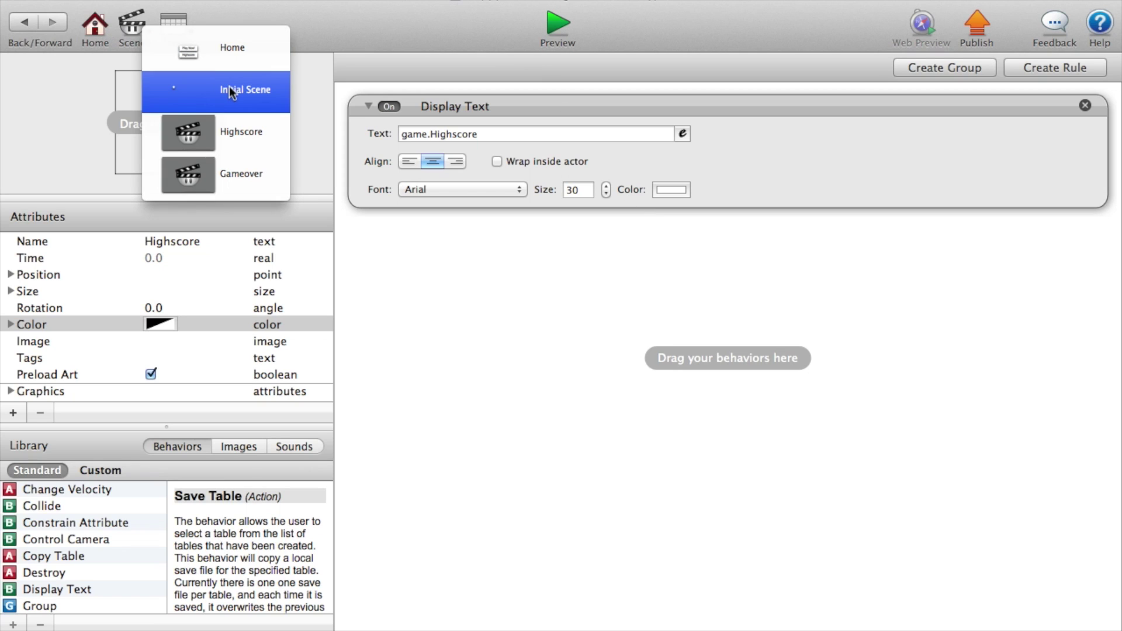
{"action": "left_click", "coordinate": [202, 138]}
{"action": "scroll", "coordinate": [208, 278], "scroll_direction": "down", "scroll_amount": 3}
{"action": "left_click_drag", "start_coordinate": [205, 283], "coordinate": [737, 352]}
{"action": "left_click", "coordinate": [738, 351]}
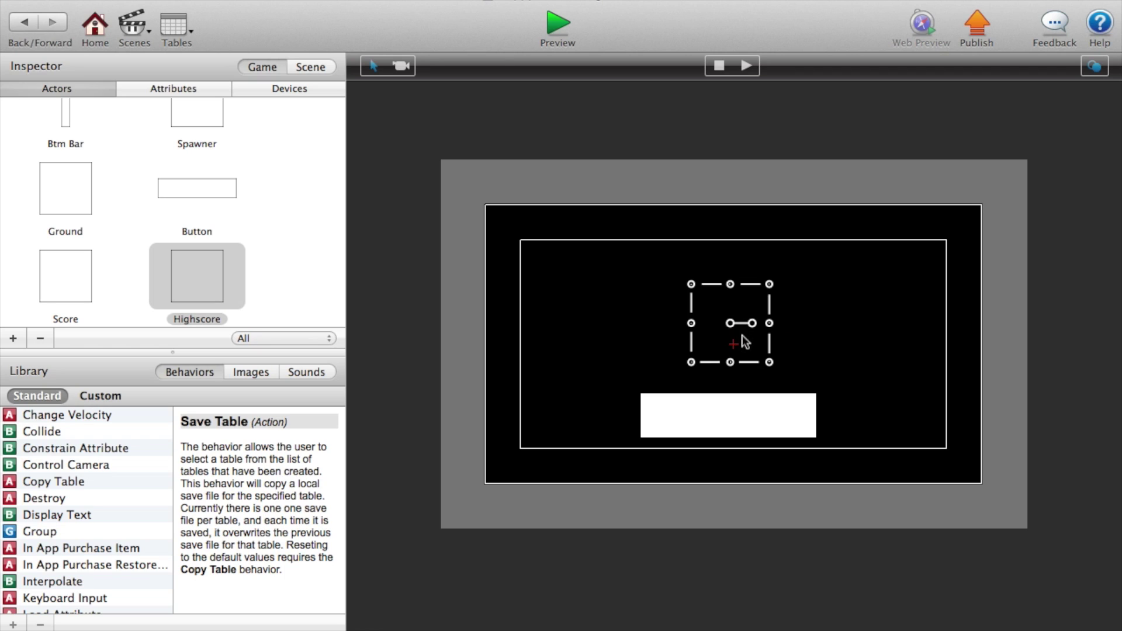
- Move the Highscore actor to just above the white button and widen it to about the button's width
{"action": "left_click_drag", "start_coordinate": [741, 349], "coordinate": [815, 342]}
{"action": "left_click_drag", "start_coordinate": [693, 346], "coordinate": [636, 345]}
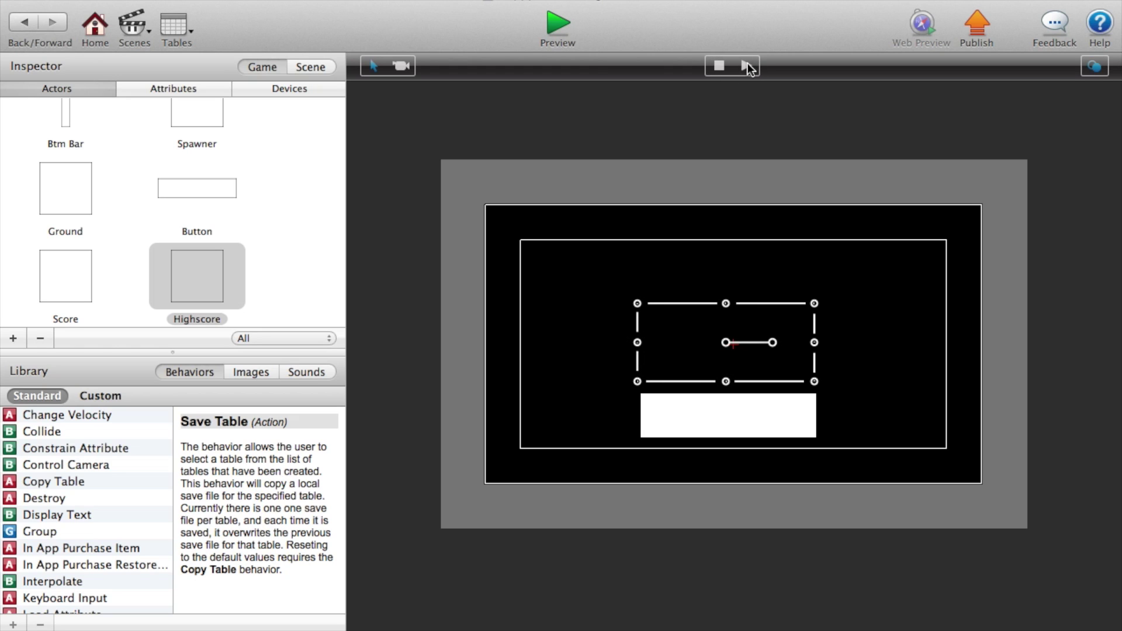
- Preview the game, play a round until game over, check the score in the Highscore scene, and restart the preview
{"action": "left_click", "coordinate": [558, 26]}
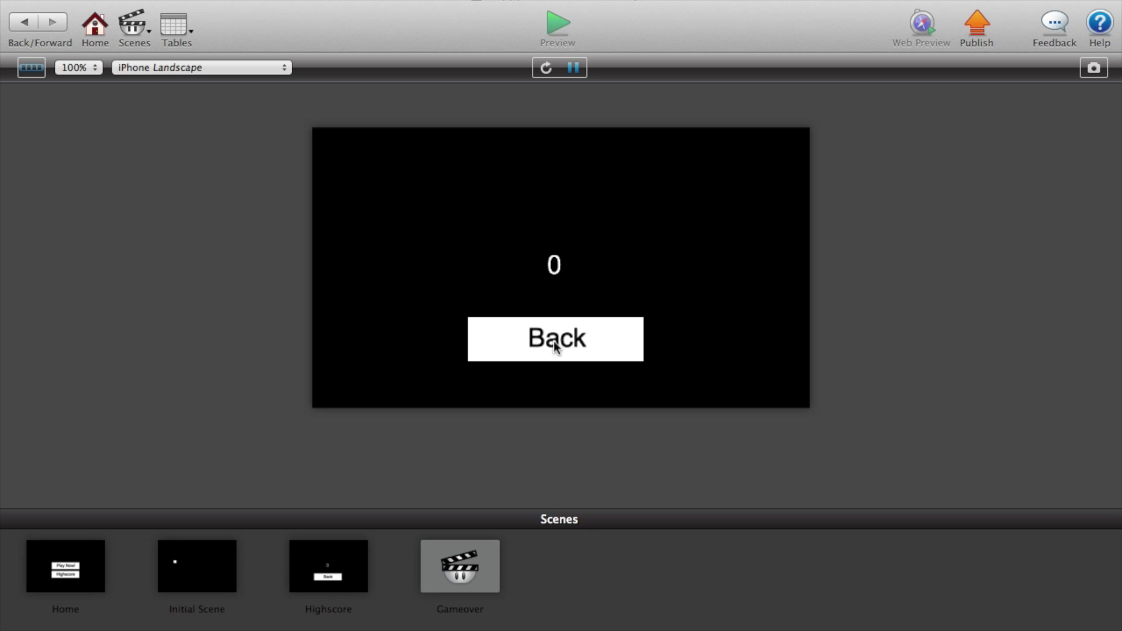
{"action": "left_click", "coordinate": [554, 344]}
{"action": "left_click", "coordinate": [561, 267]}
{"action": "left_click", "coordinate": [570, 253]}
{"action": "left_click", "coordinate": [568, 306]}
{"action": "left_click", "coordinate": [568, 306]}
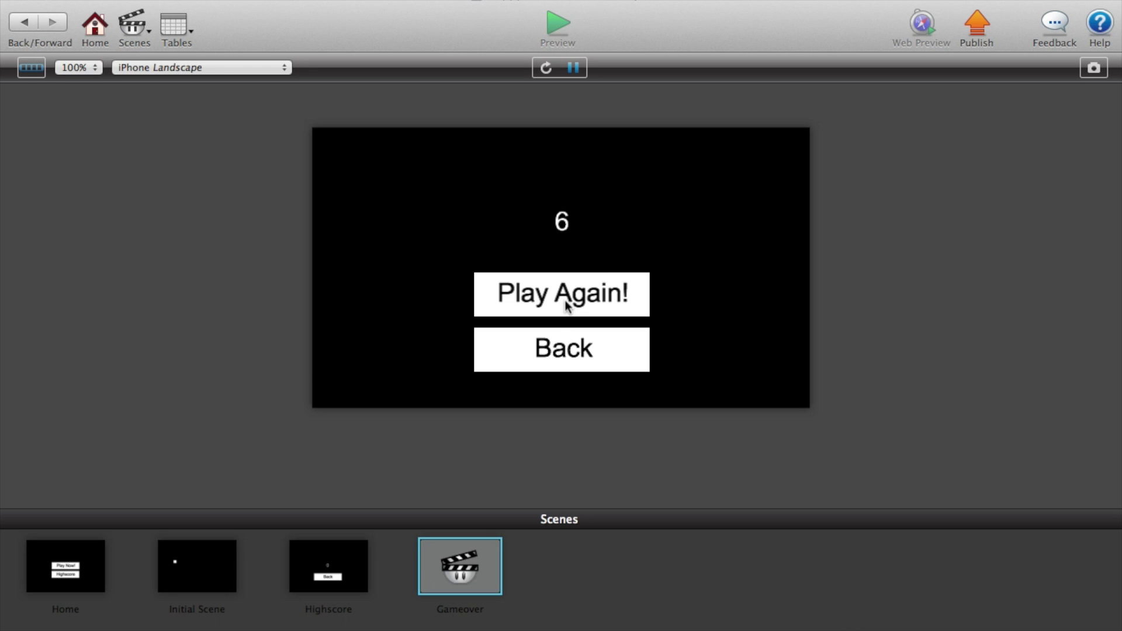
{"action": "left_click", "coordinate": [568, 337]}
{"action": "left_click", "coordinate": [568, 323]}
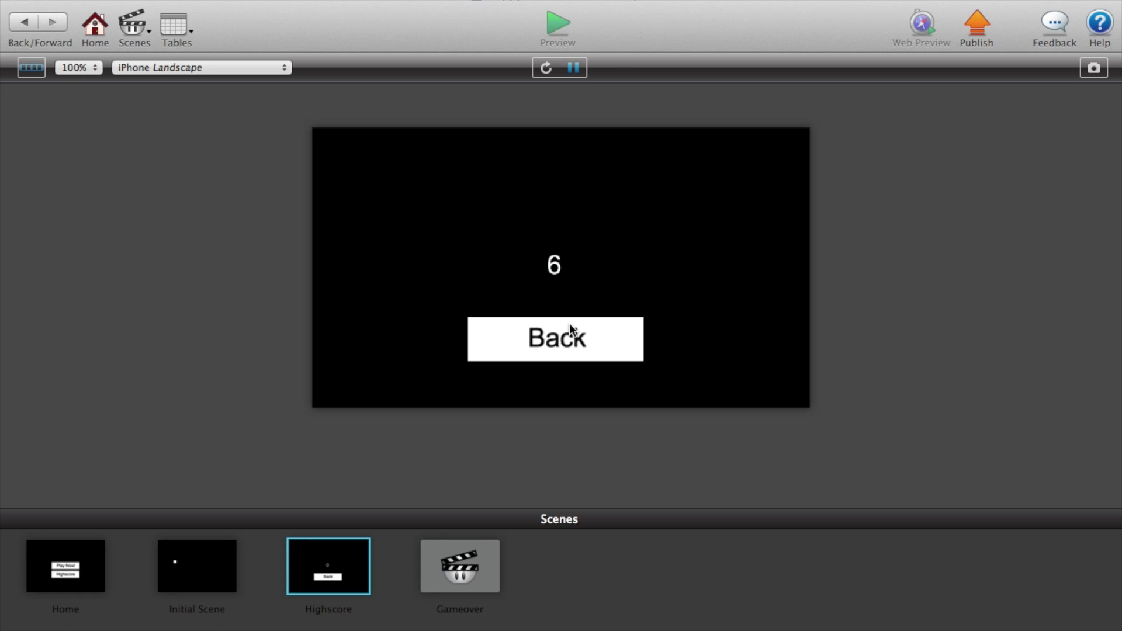
{"action": "left_click", "coordinate": [547, 68]}
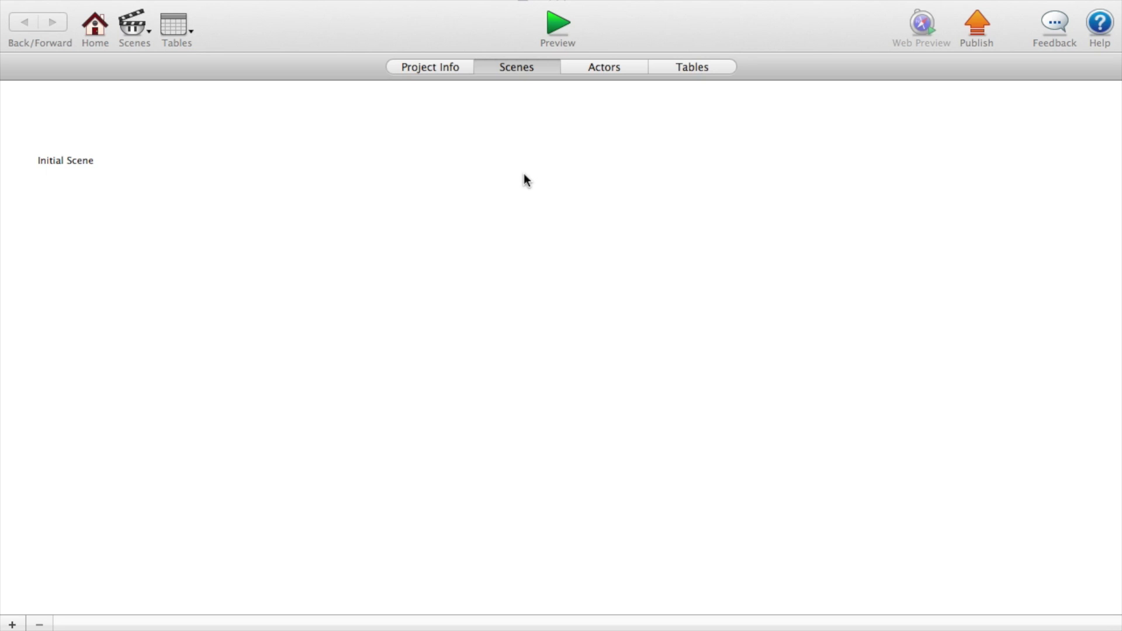
- Open the Initial Scene, create a new actor named Image, and open it for editing
{"action": "double_click", "coordinate": [69, 120]}
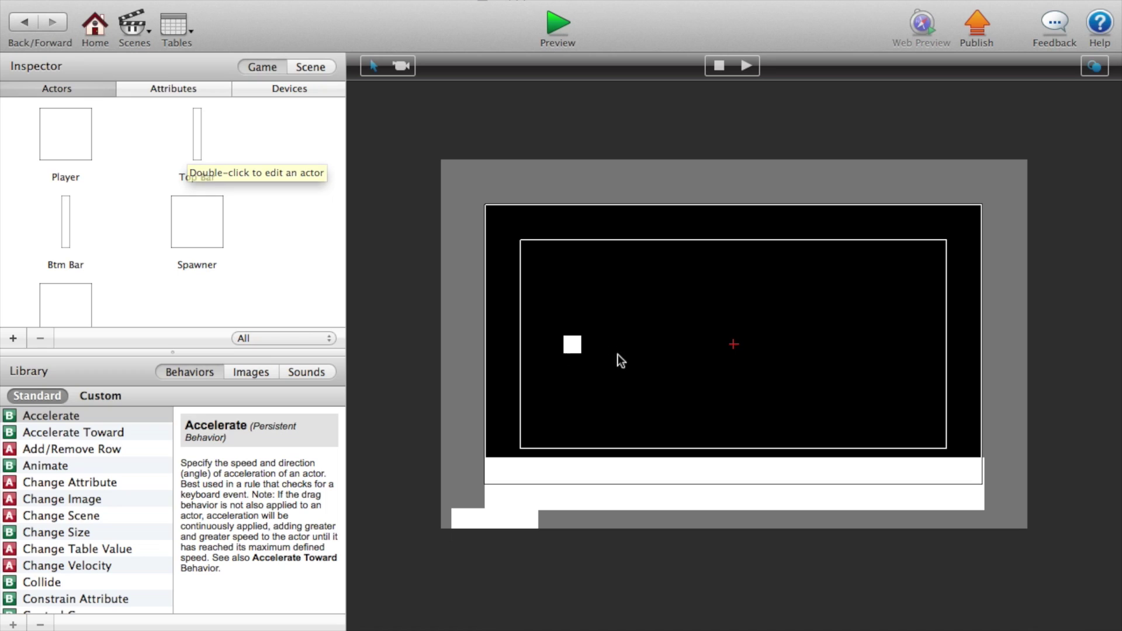
{"action": "left_click", "coordinate": [13, 338]}
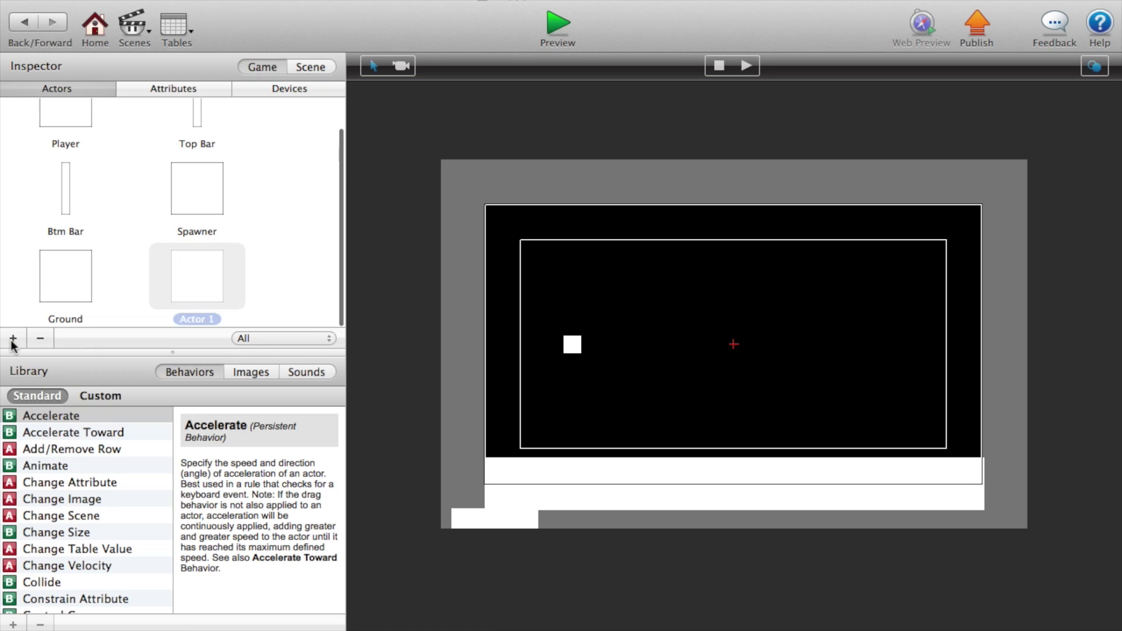
{"action": "type", "text": "Image"}
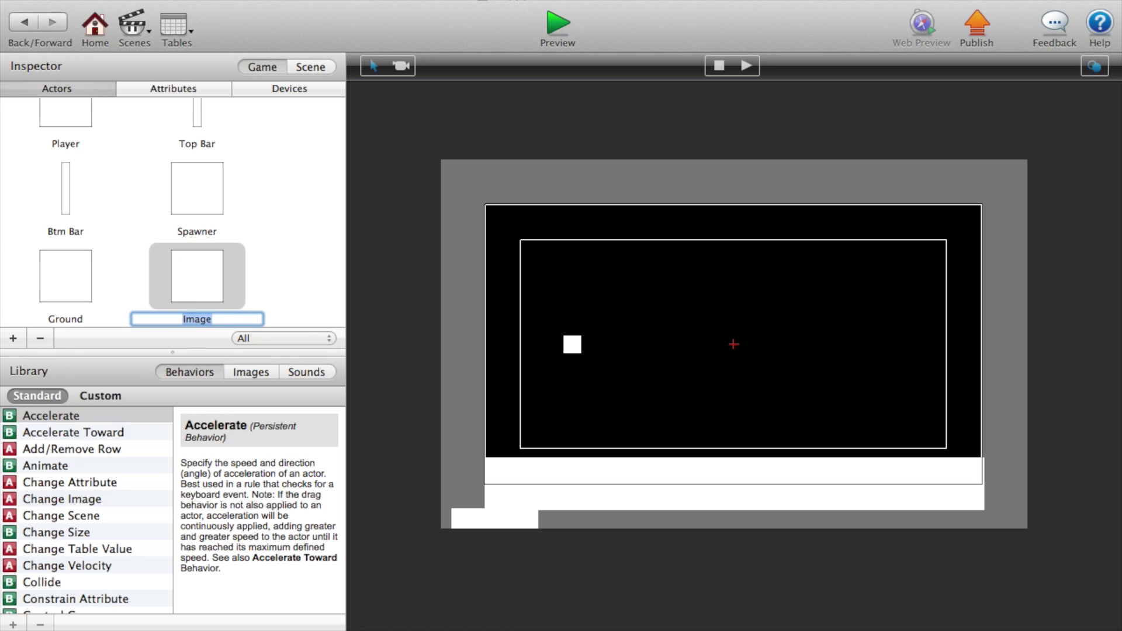
{"action": "double_click", "coordinate": [180, 269]}
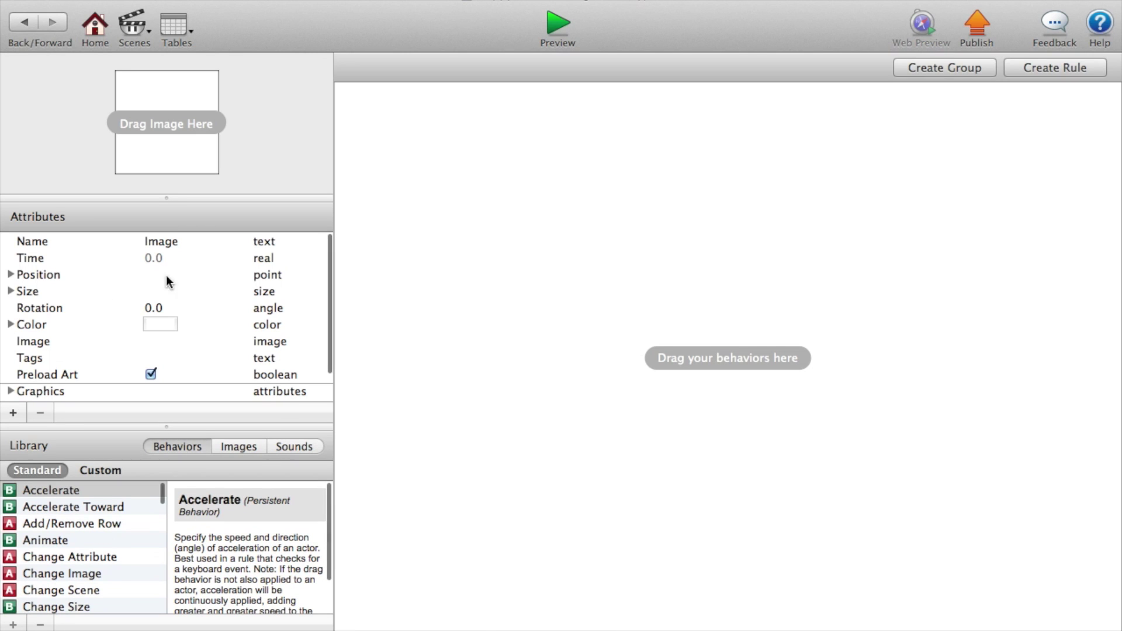
- Set the Image actor's width to 50 and height to 300, and show the project's images in the library
{"action": "left_click", "coordinate": [10, 291]}
{"action": "left_click", "coordinate": [184, 310]}
{"action": "left_click", "coordinate": [183, 311]}
{"action": "type", "text": "50"}
{"action": "key", "text": "Tab"}
{"action": "type", "text": "300"}
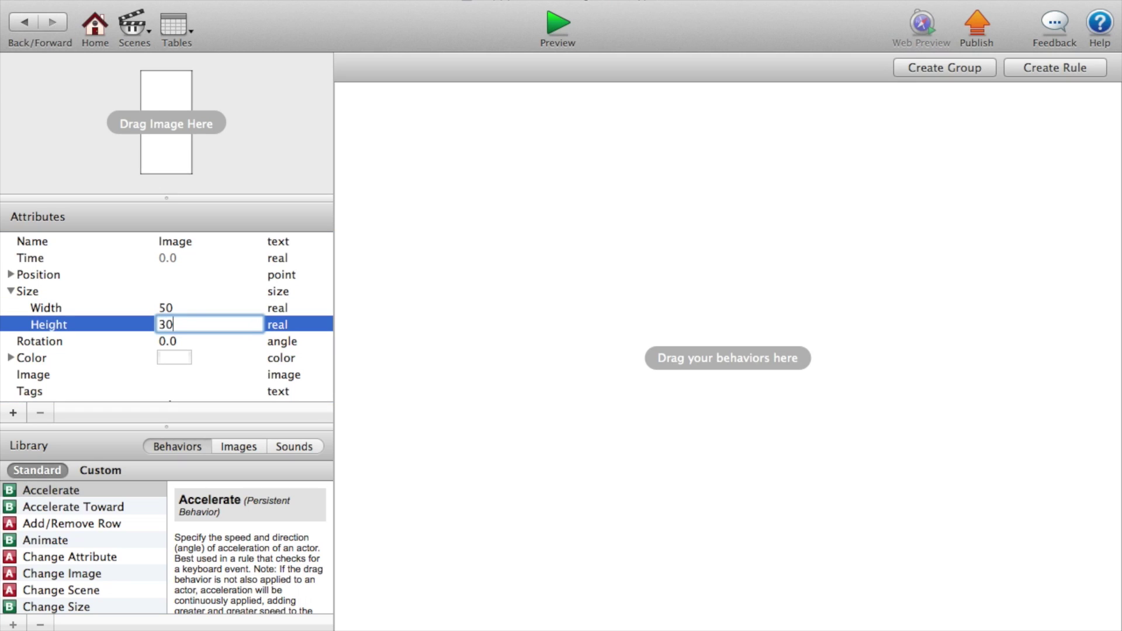
{"action": "key", "text": "Tab"}
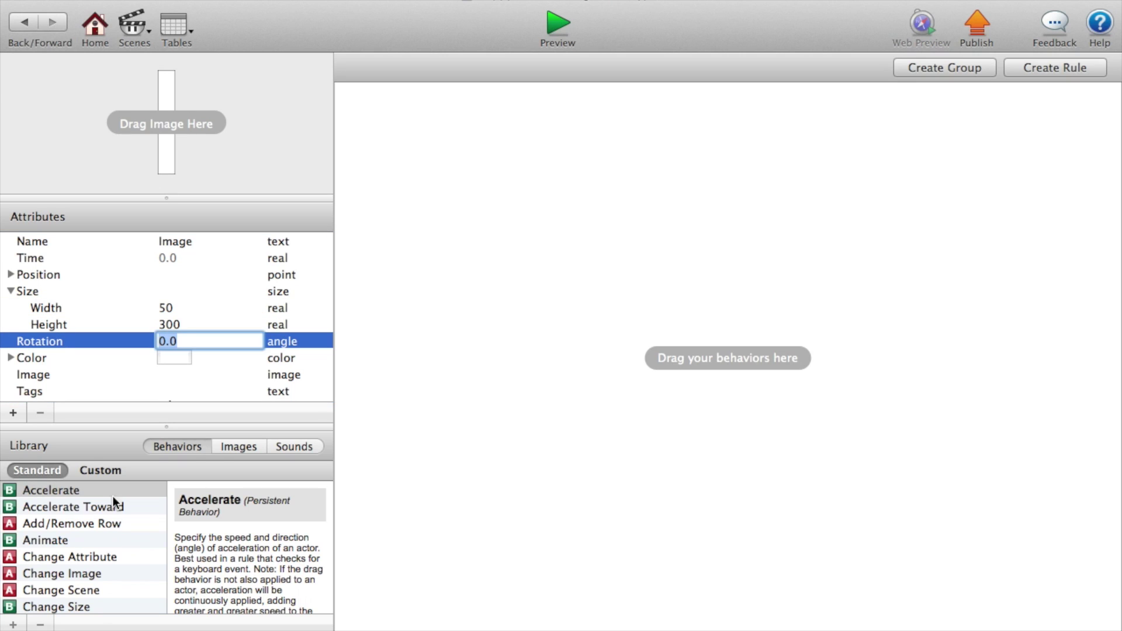
{"action": "left_click", "coordinate": [227, 450]}
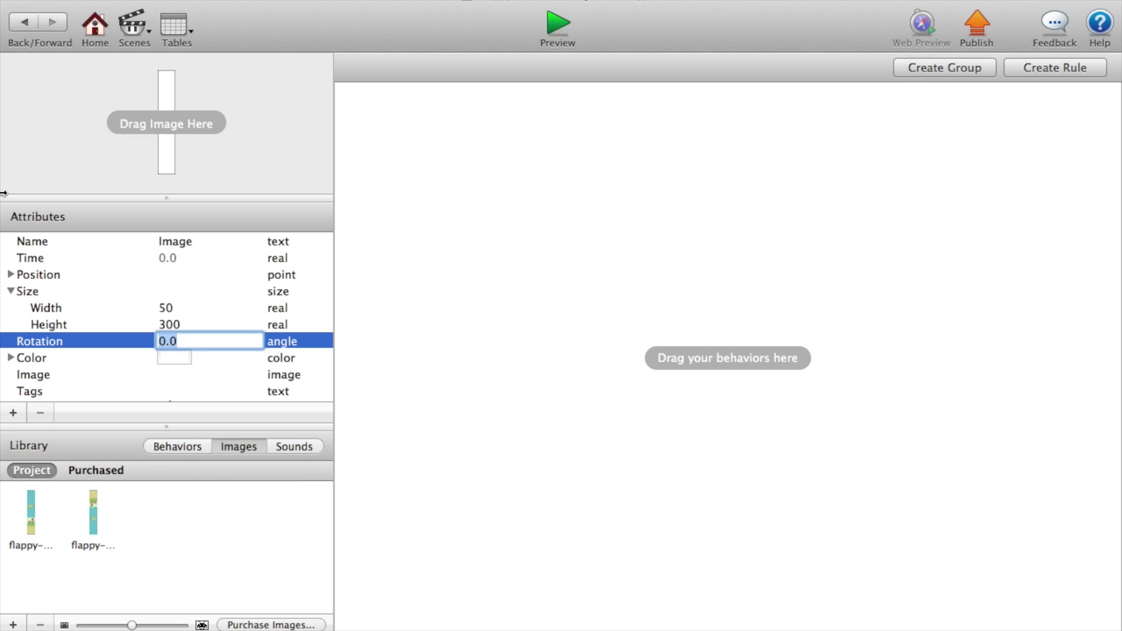
{"action": "key", "text": "super+space"}
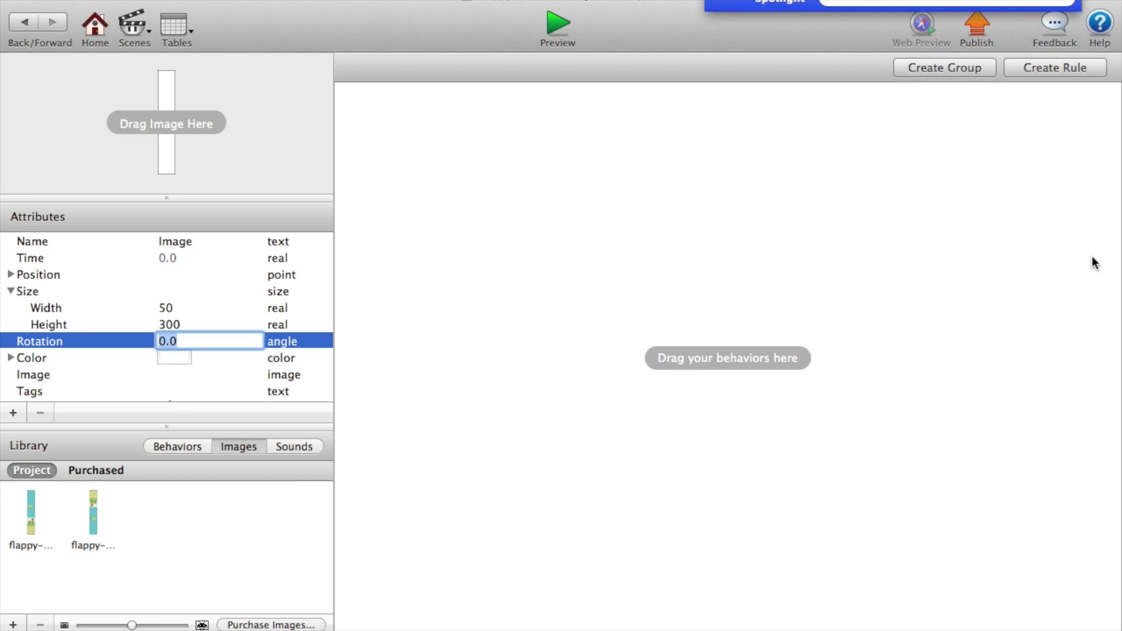
{"action": "key", "text": "Return"}
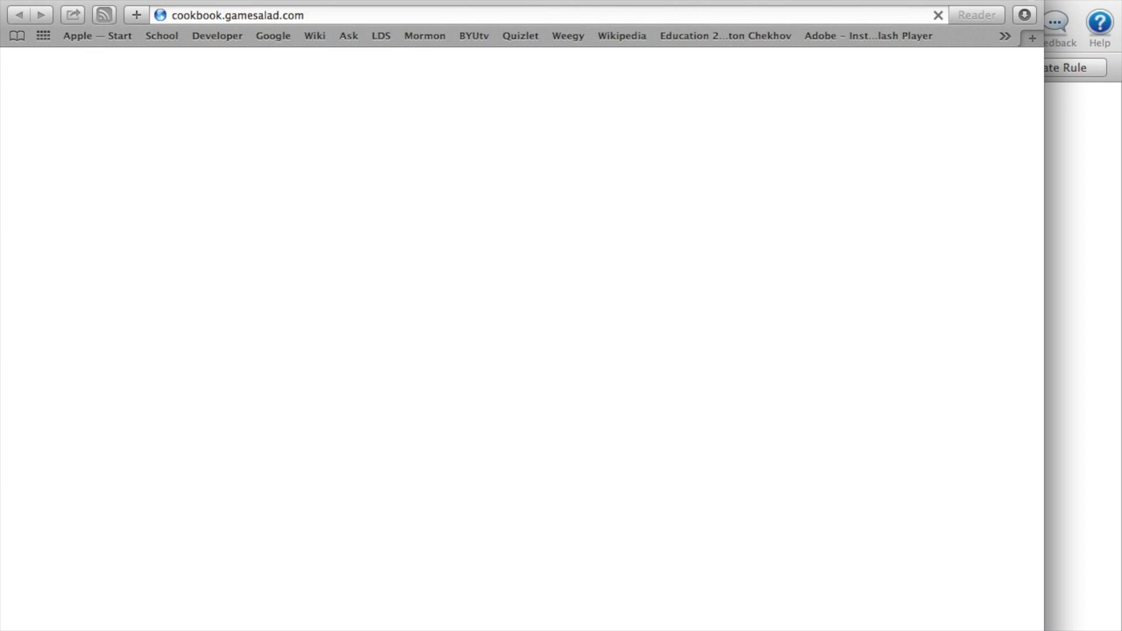
{"action": "key", "text": "super+Tab"}
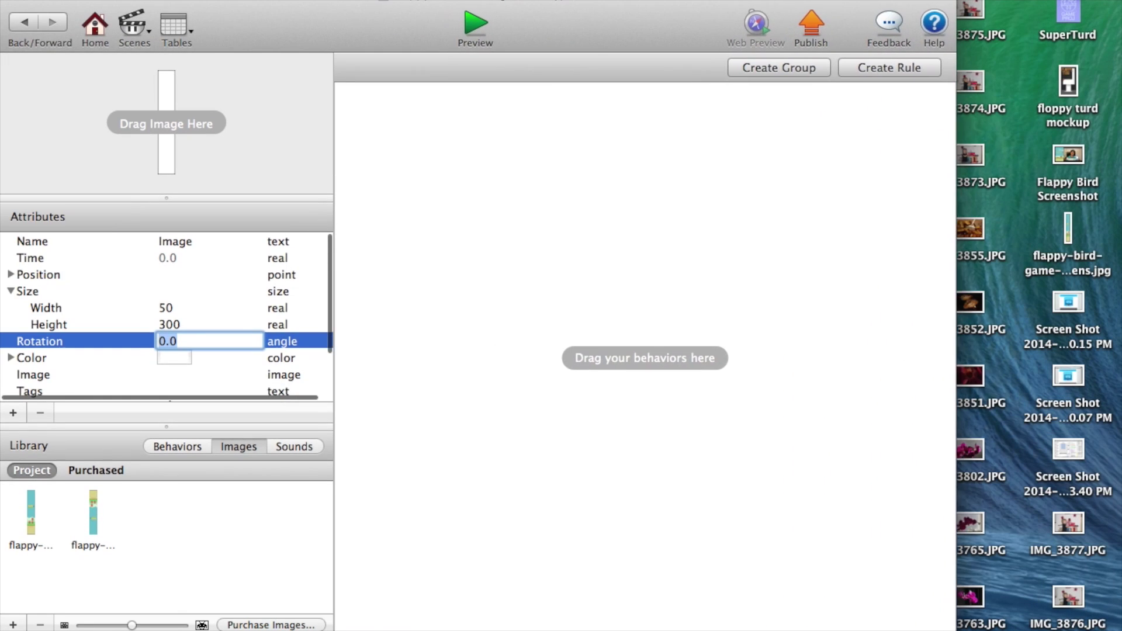
- Import the flappy-bird-game-screens image from the desktop, replacing the existing file, and assign the project image with the ground at its bottom to the Image actor
{"action": "left_click_drag", "start_coordinate": [1068, 231], "coordinate": [175, 501]}
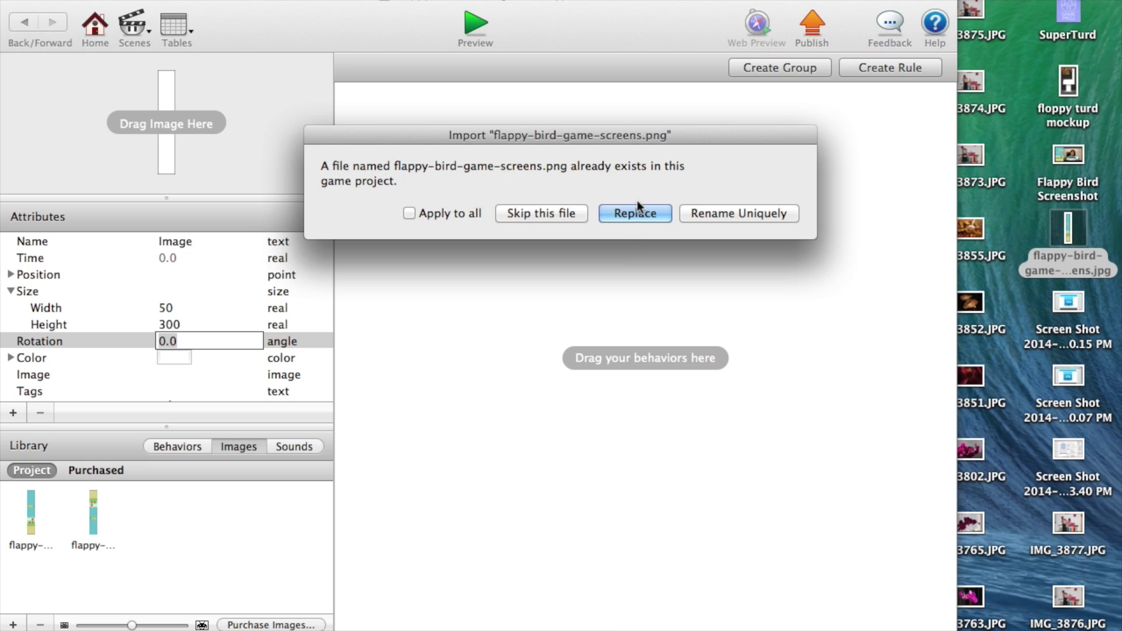
{"action": "left_click", "coordinate": [635, 211]}
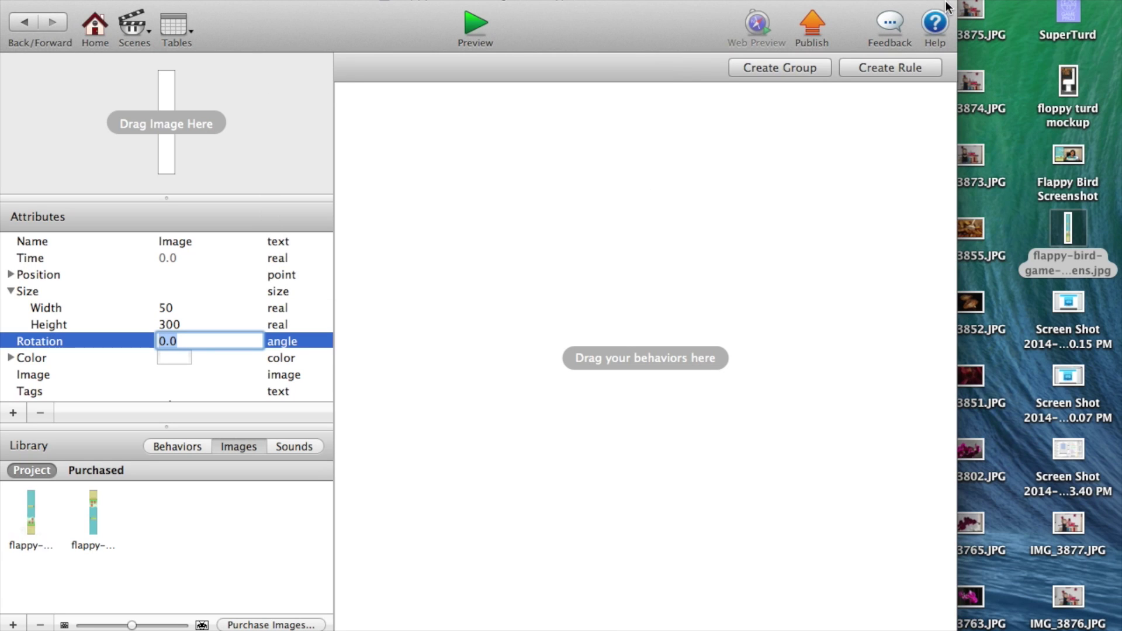
{"action": "left_click_drag", "start_coordinate": [958, 5], "coordinate": [1121, 5]}
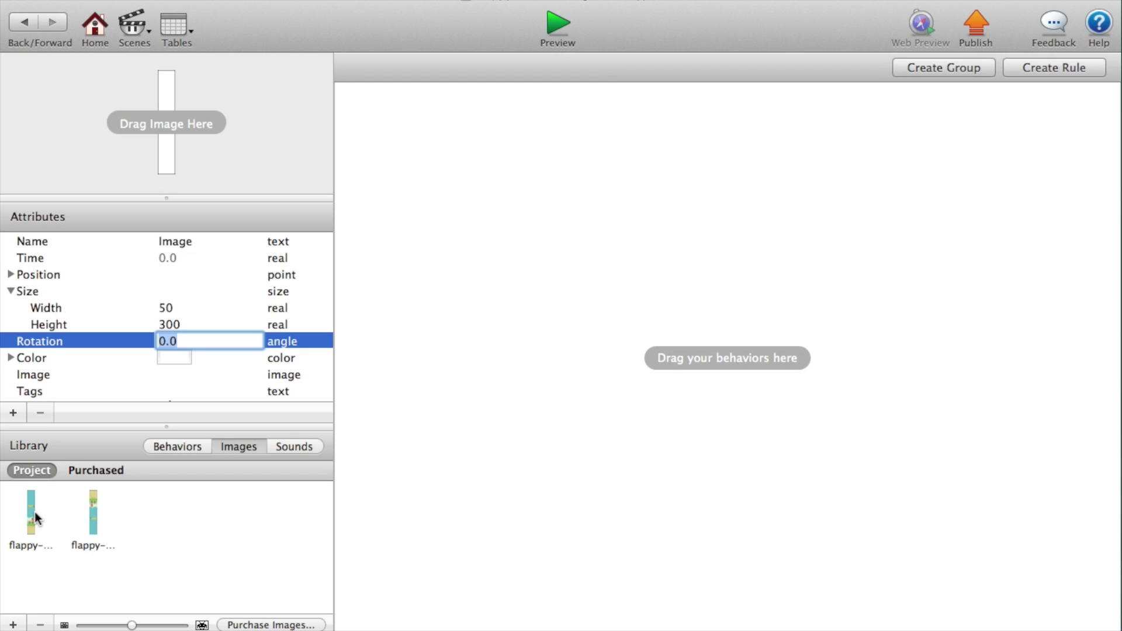
{"action": "left_click_drag", "start_coordinate": [34, 511], "coordinate": [162, 139]}
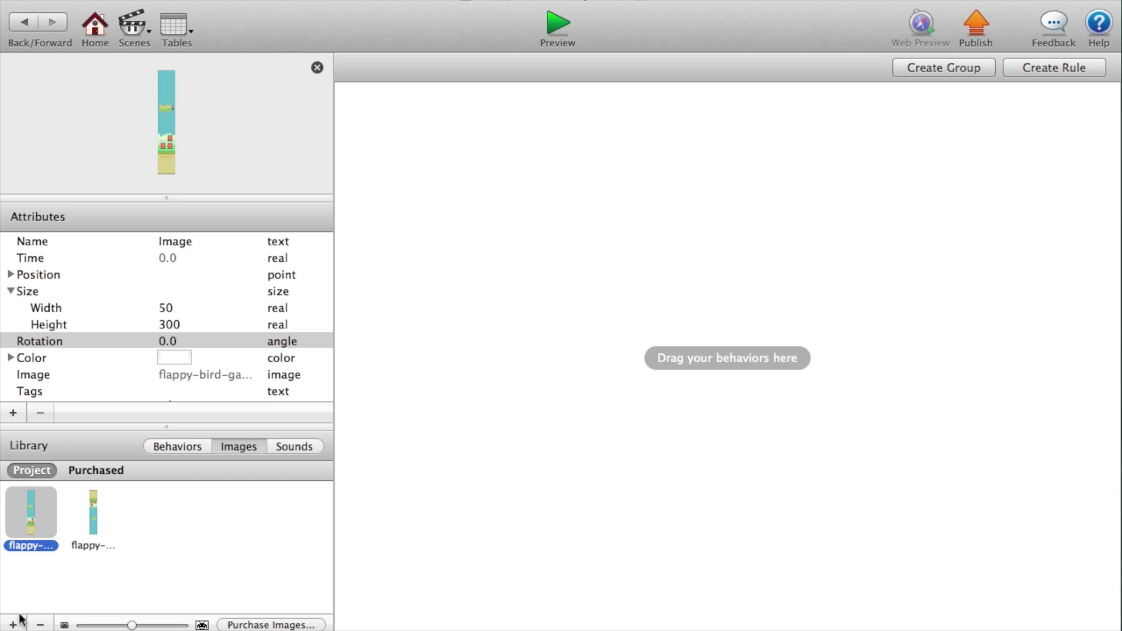
- Add a Rule to the Image actor with the condition that the actor receives the event touch is outside
{"action": "left_click", "coordinate": [197, 446]}
{"action": "scroll", "coordinate": [62, 590], "scroll_direction": "down", "scroll_amount": 10}
{"action": "left_click_drag", "start_coordinate": [47, 509], "coordinate": [658, 351]}
{"action": "left_click", "coordinate": [451, 145]}
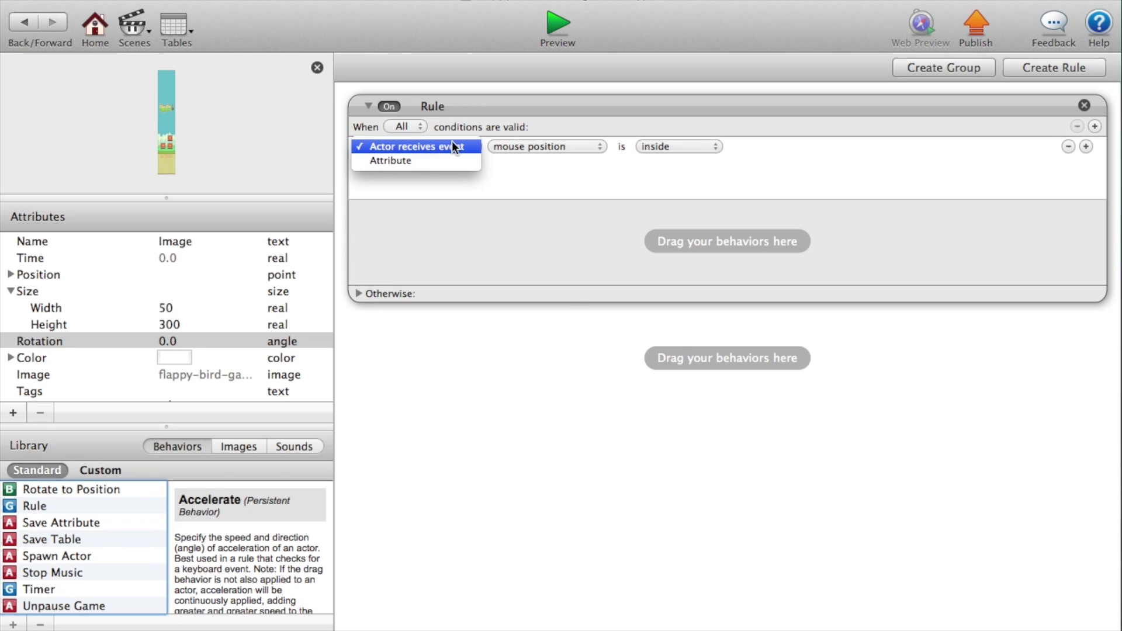
{"action": "left_click", "coordinate": [451, 145]}
{"action": "left_click", "coordinate": [514, 146]}
{"action": "left_click", "coordinate": [539, 160]}
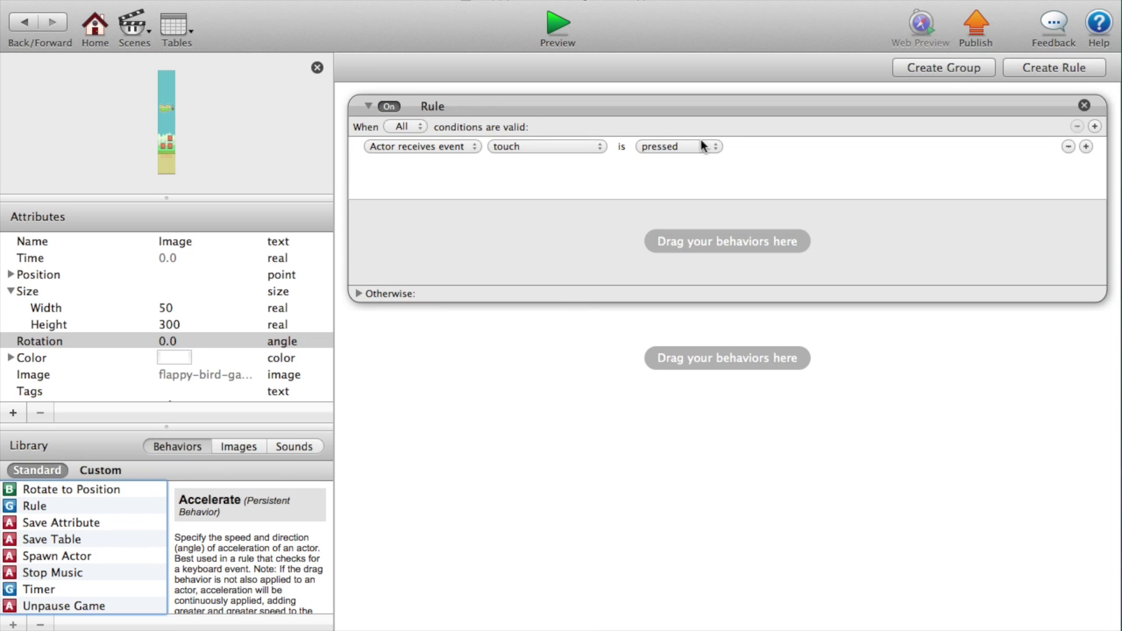
{"action": "left_click", "coordinate": [702, 145]}
{"action": "left_click", "coordinate": [682, 187]}
- Add a Change Image behavior inside the rule and set its image to flappy-bird-game-screens 2
{"action": "scroll", "coordinate": [64, 560], "scroll_direction": "up", "scroll_amount": 15}
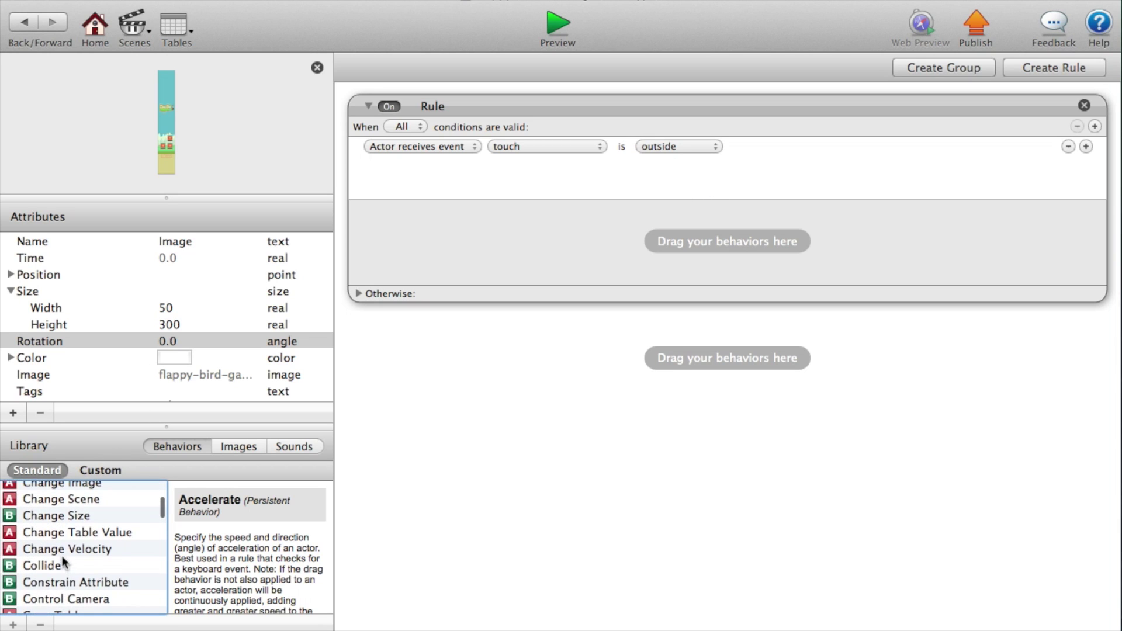
{"action": "scroll", "coordinate": [73, 529], "scroll_direction": "up", "scroll_amount": 3}
{"action": "left_click_drag", "start_coordinate": [73, 536], "coordinate": [532, 259]}
{"action": "left_click", "coordinate": [575, 258]}
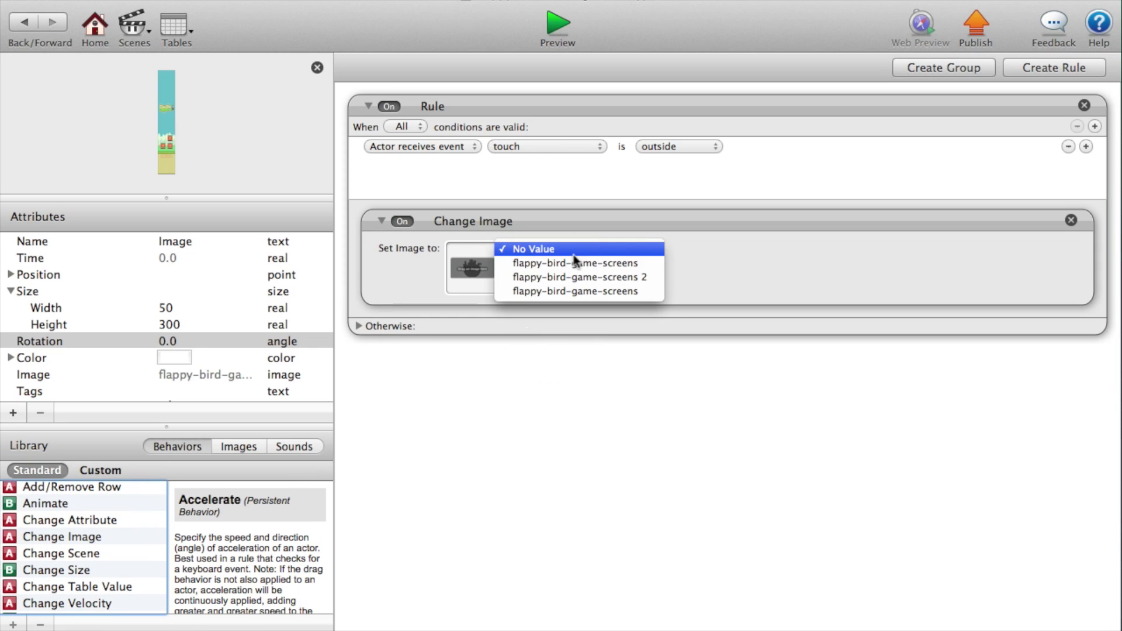
{"action": "left_click", "coordinate": [598, 283]}
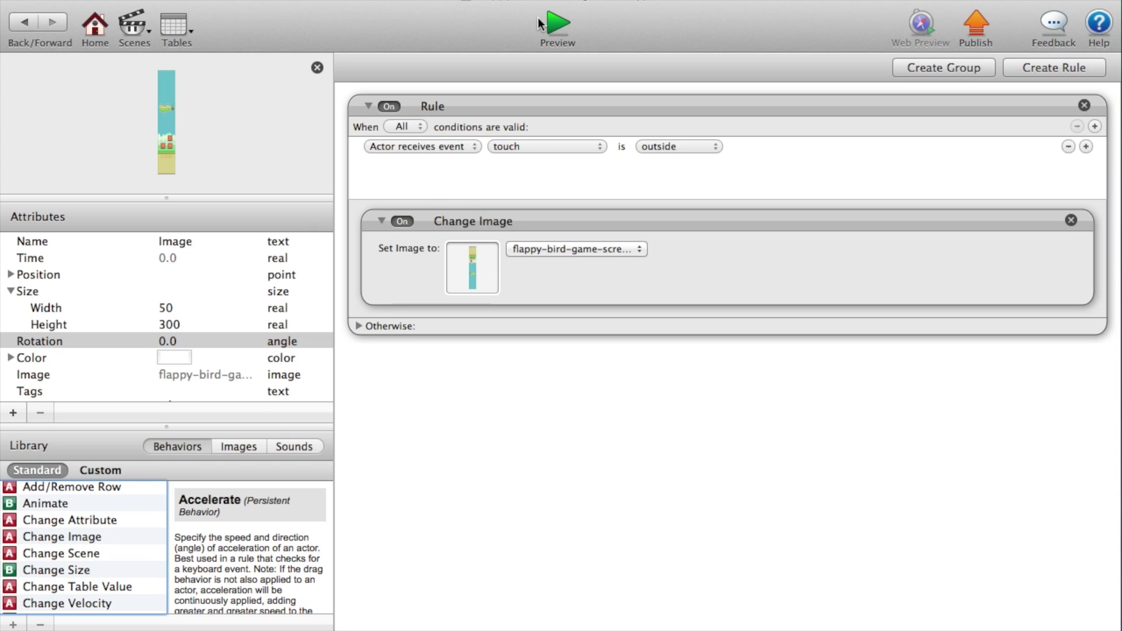
- Return to the Initial Scene and place the Image actor near the scene's center
{"action": "left_click", "coordinate": [92, 22]}
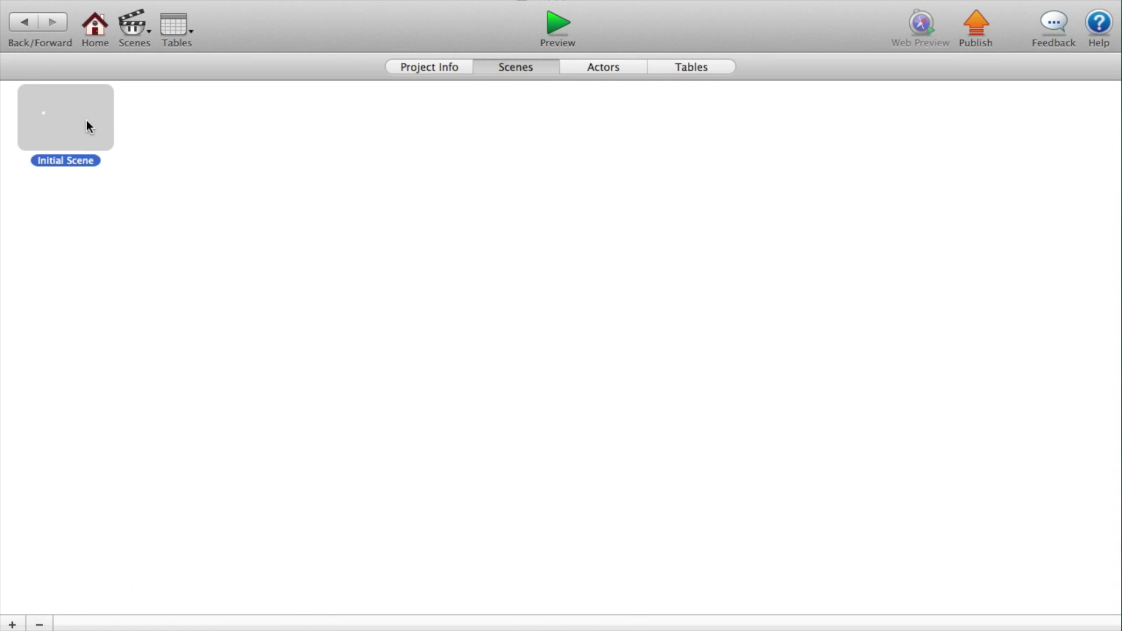
{"action": "double_click", "coordinate": [86, 120]}
{"action": "left_click_drag", "start_coordinate": [202, 320], "coordinate": [721, 415]}
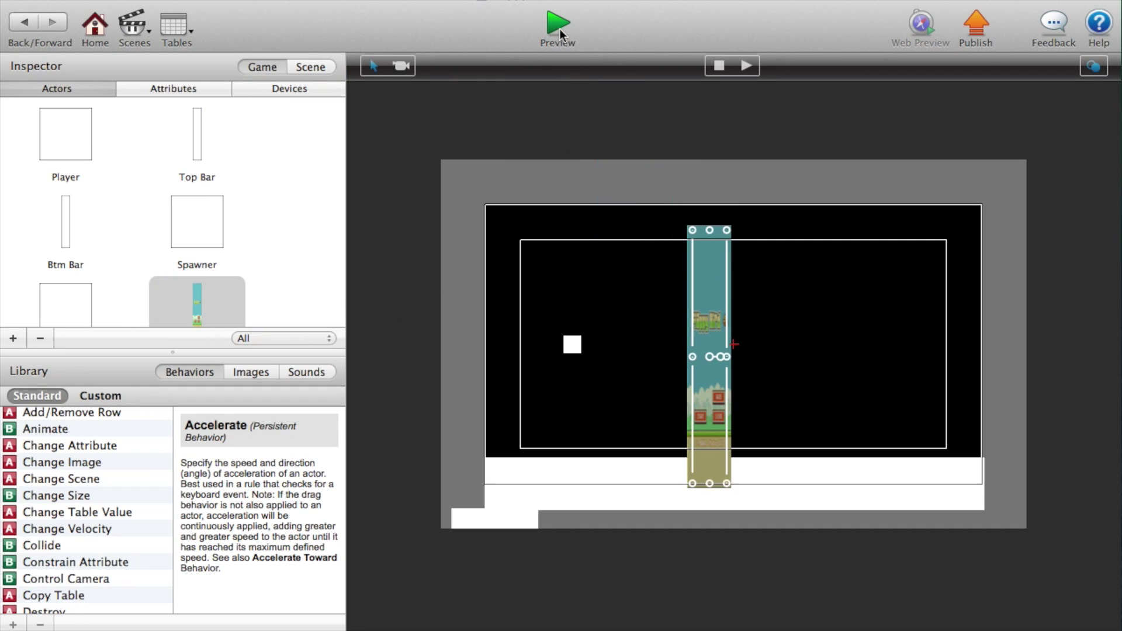
- Preview the Initial Scene and touch outside the Image actor to test the image change
{"action": "left_click", "coordinate": [560, 35]}
{"action": "left_click", "coordinate": [627, 248]}
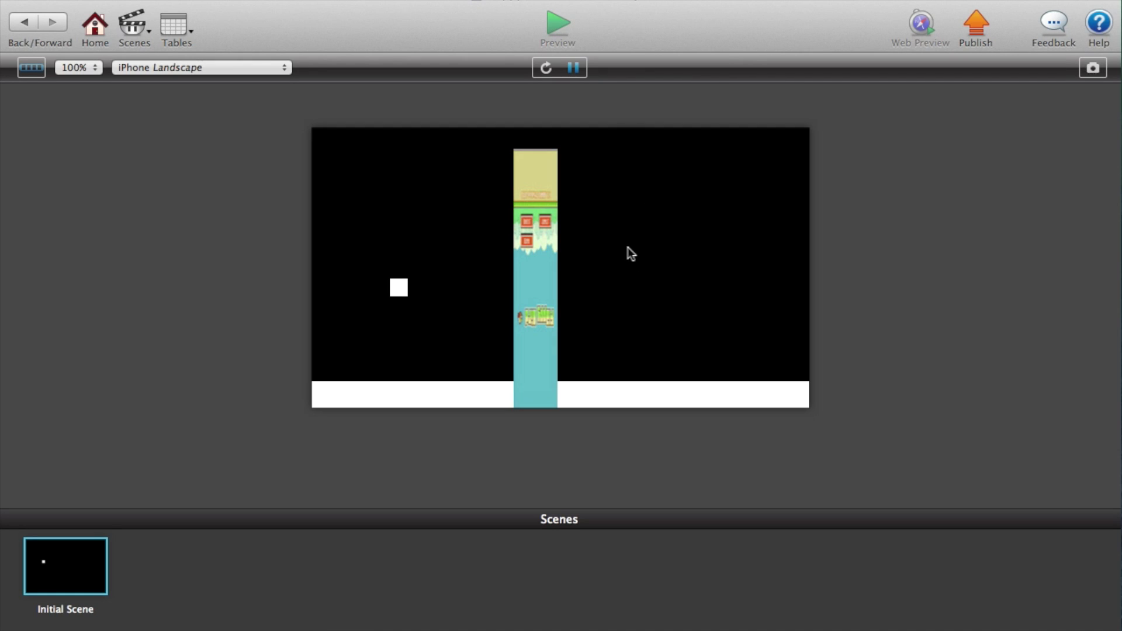